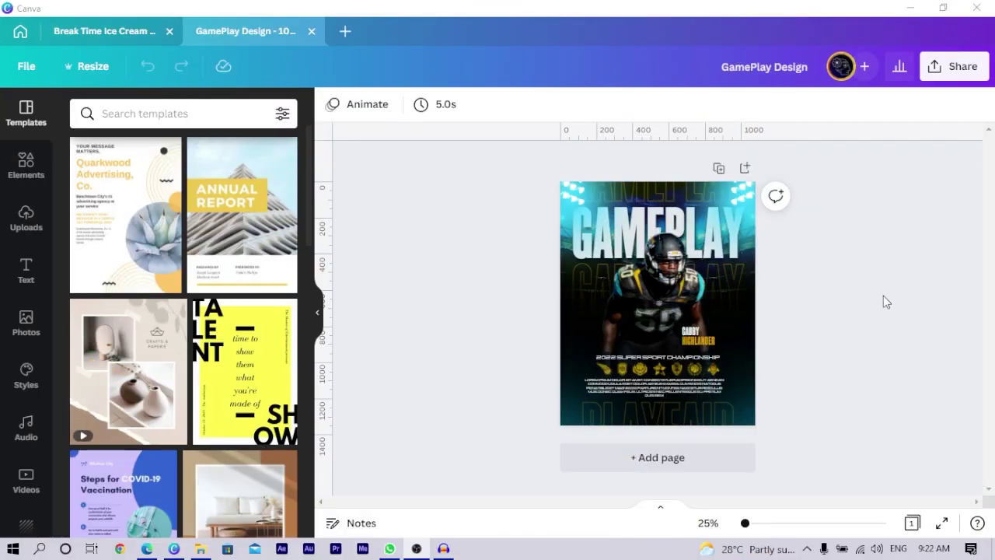
Step: Add a second page to the design and search the photo library for "stadium"
click(700, 464)
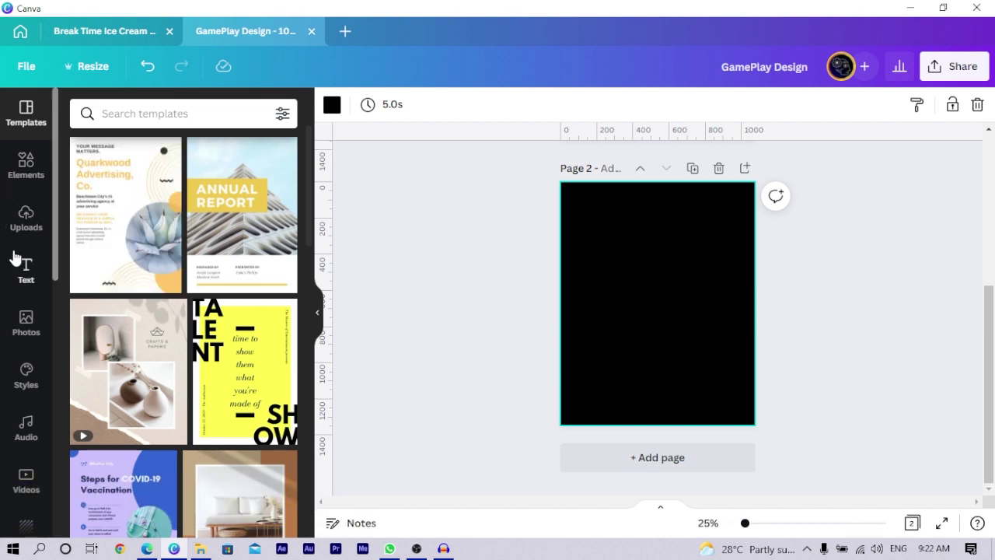
click(28, 325)
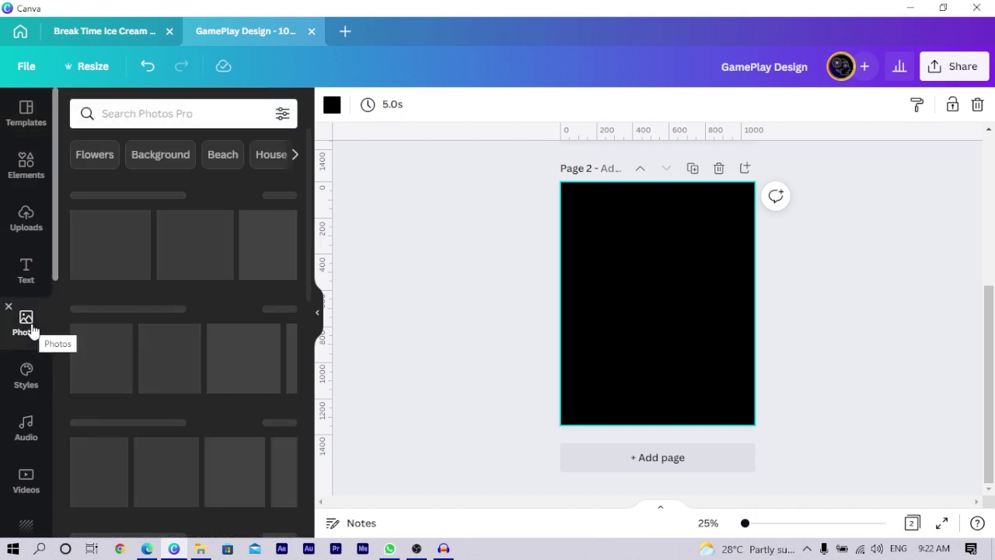
click(139, 111)
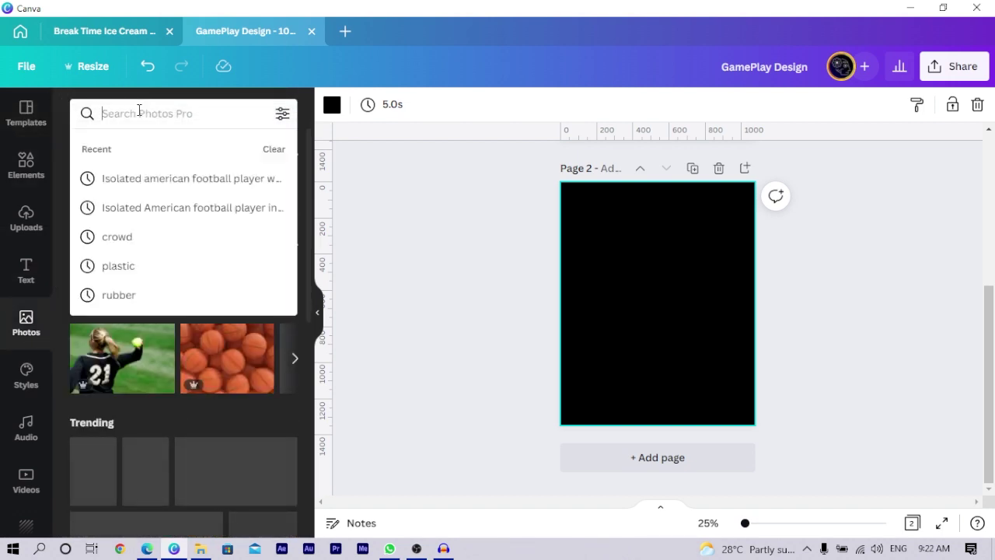
text(sta)
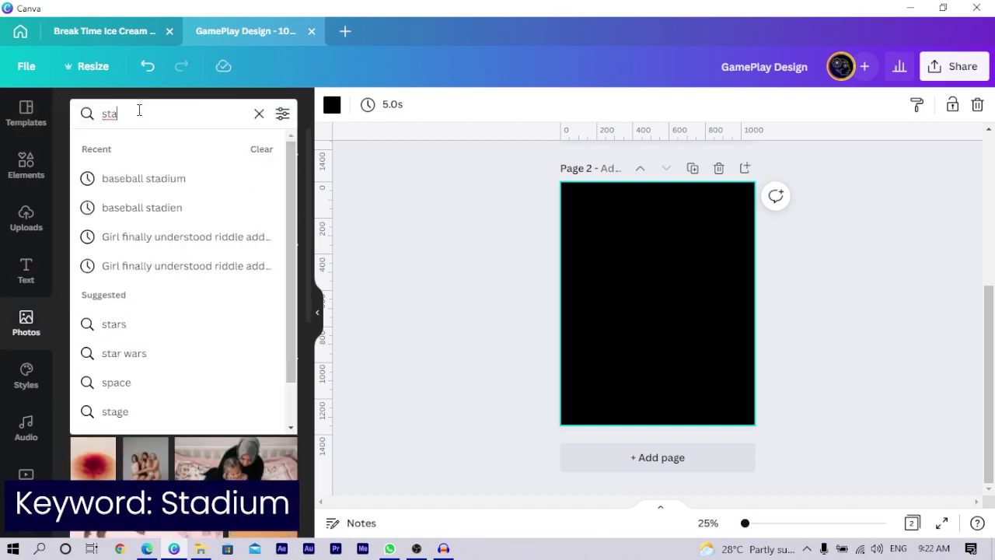
text(dium)
key(Return)
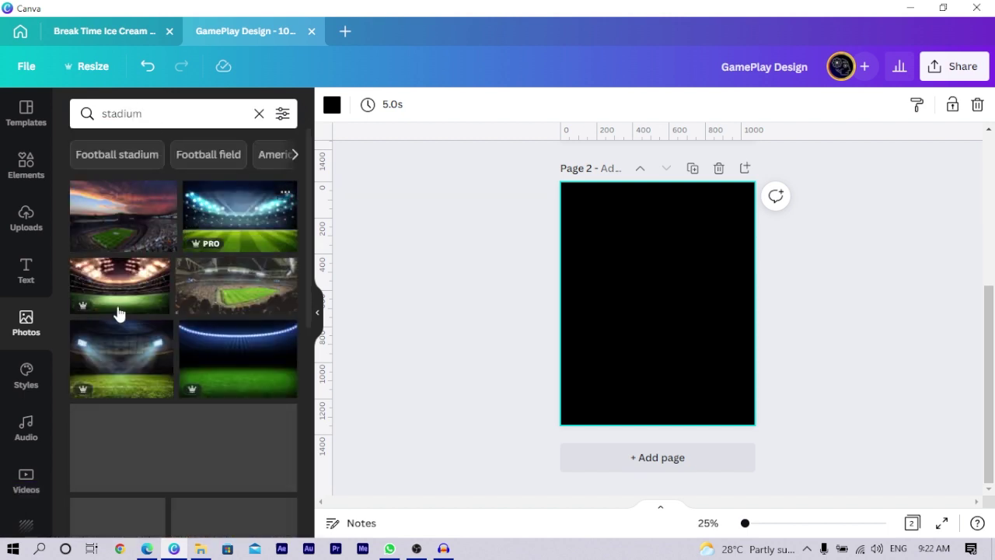
scroll(195, 405, down, 2)
scroll(196, 404, down, 1)
scroll(207, 388, up, 3)
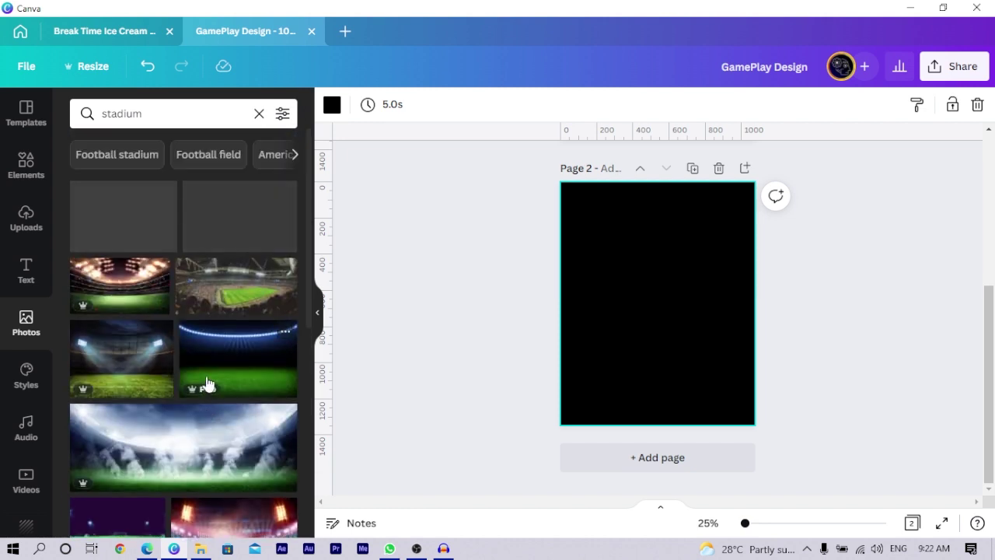
Step: Show all recently used photos and insert the "Empty professional baseball arena at night" image on page 2
click(258, 114)
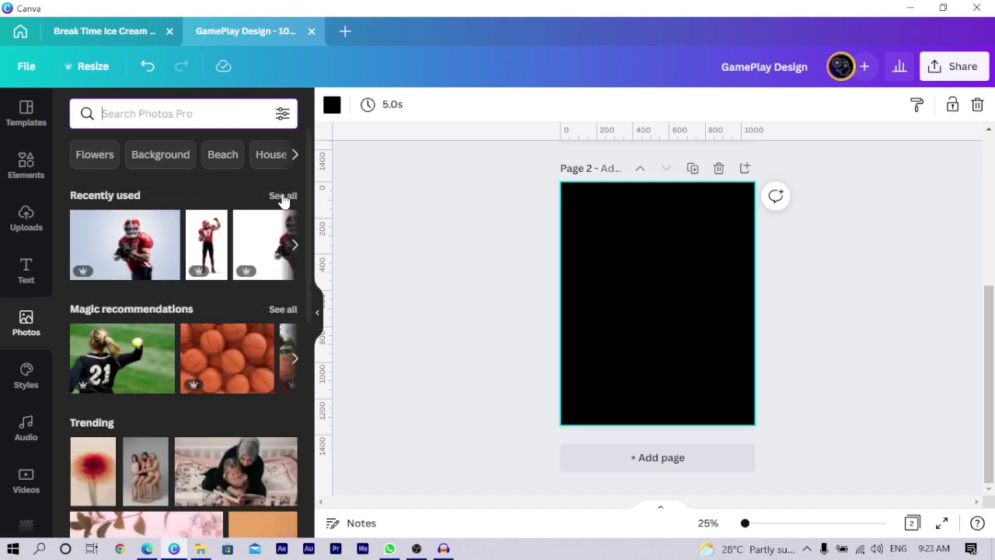
click(283, 196)
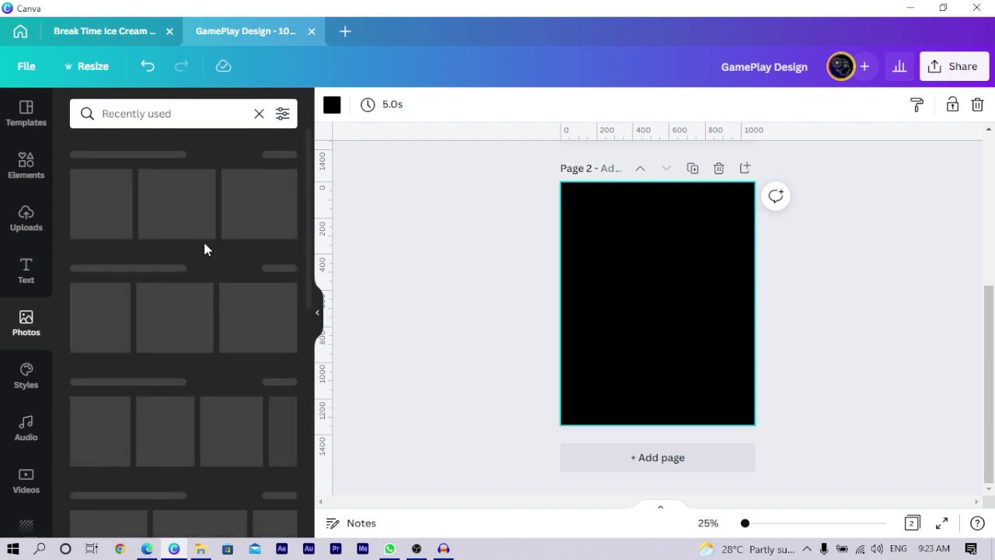
scroll(153, 371, down, 4)
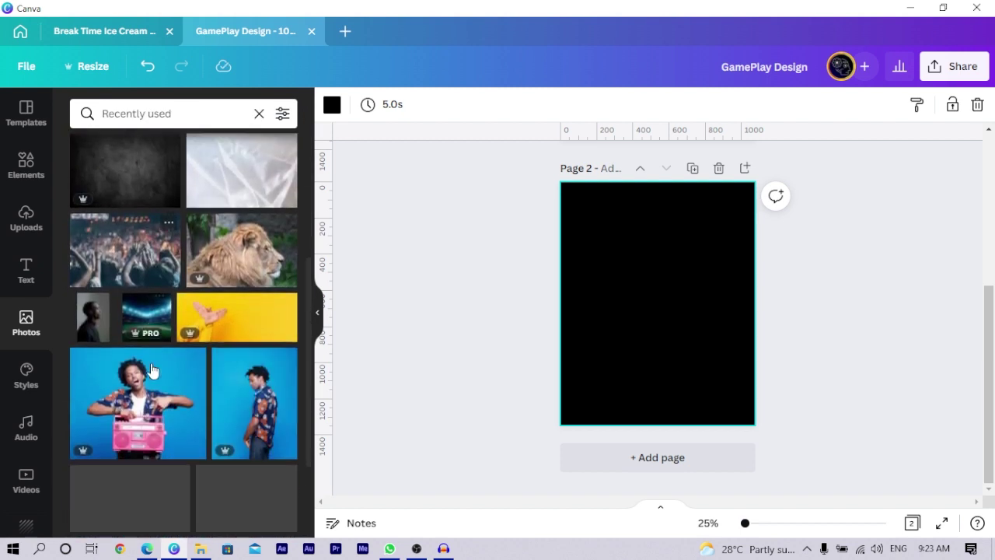
click(158, 305)
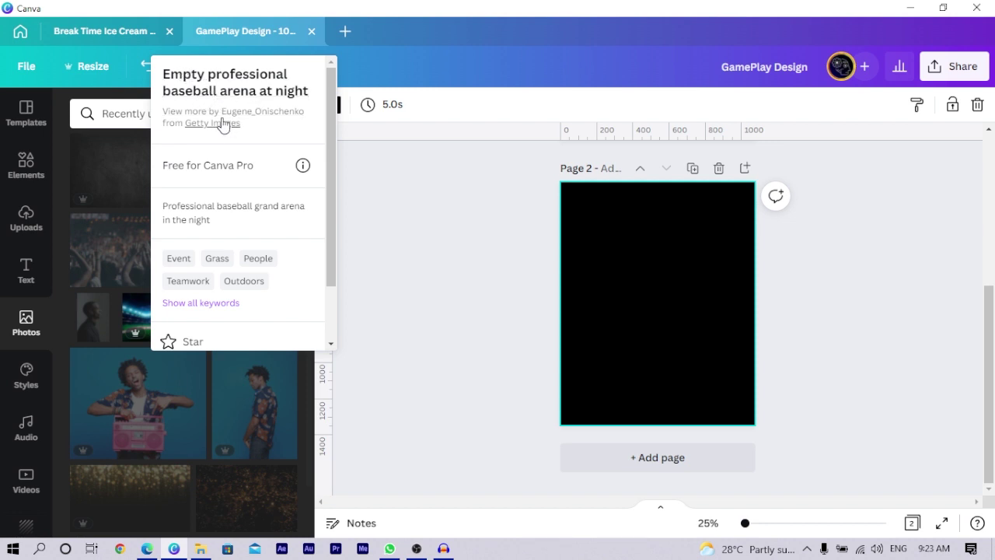
click(146, 319)
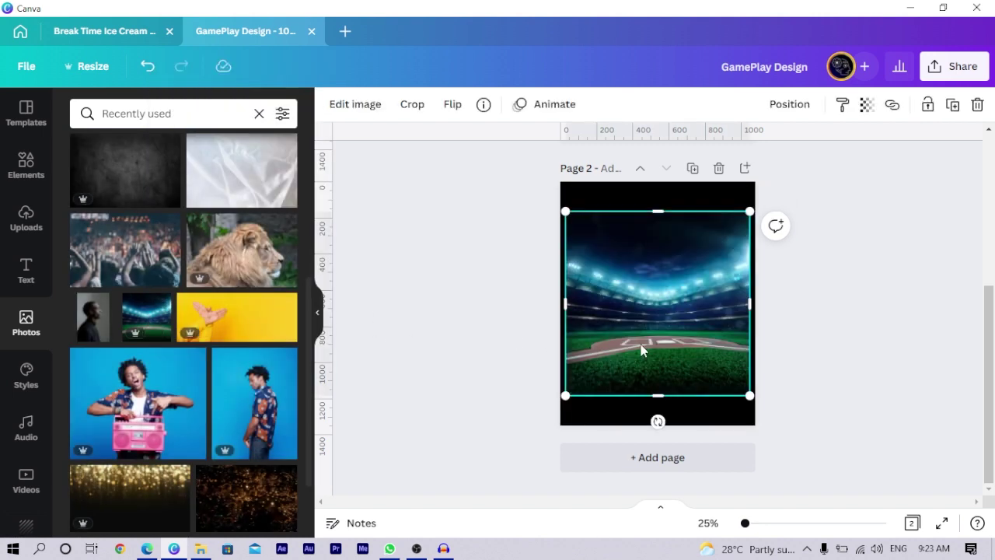
Step: Move the arena photo up to the page's upper edge and enlarge it to the full page width
drag(633, 330, 632, 312)
drag(740, 367, 754, 377)
click(799, 250)
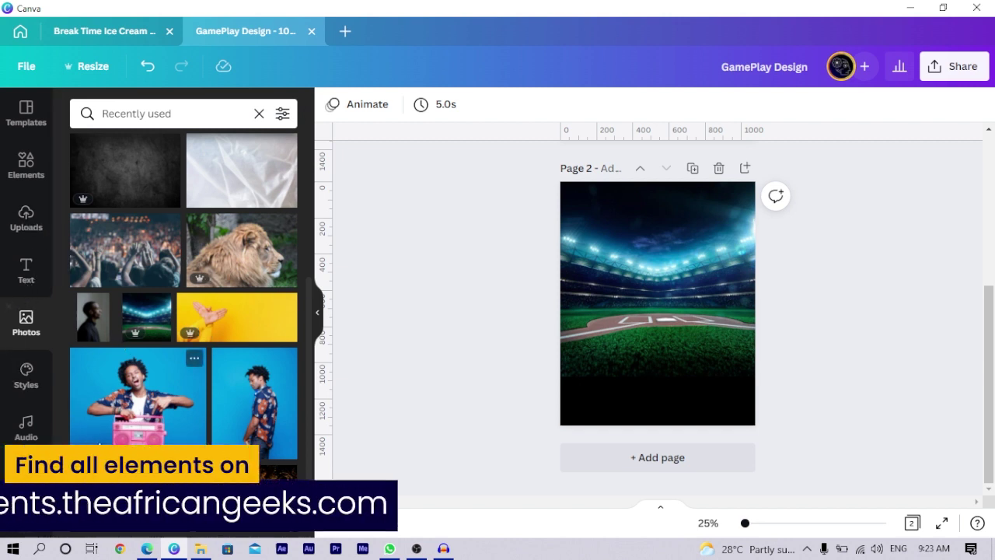
Step: Insert the uploaded black gradient and enlarge it over the arena to 1,080 wide by 815 high
click(23, 219)
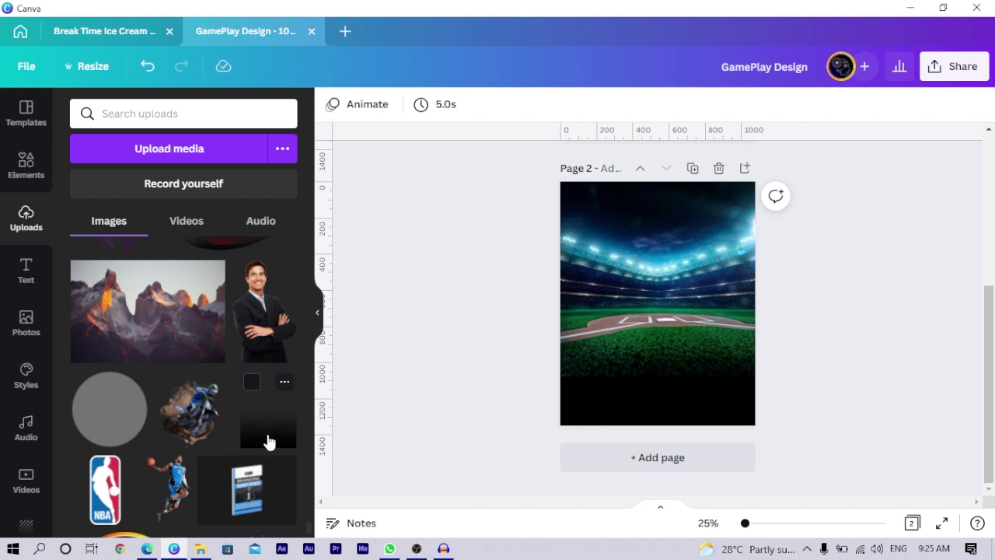
click(268, 441)
drag(689, 286, 761, 336)
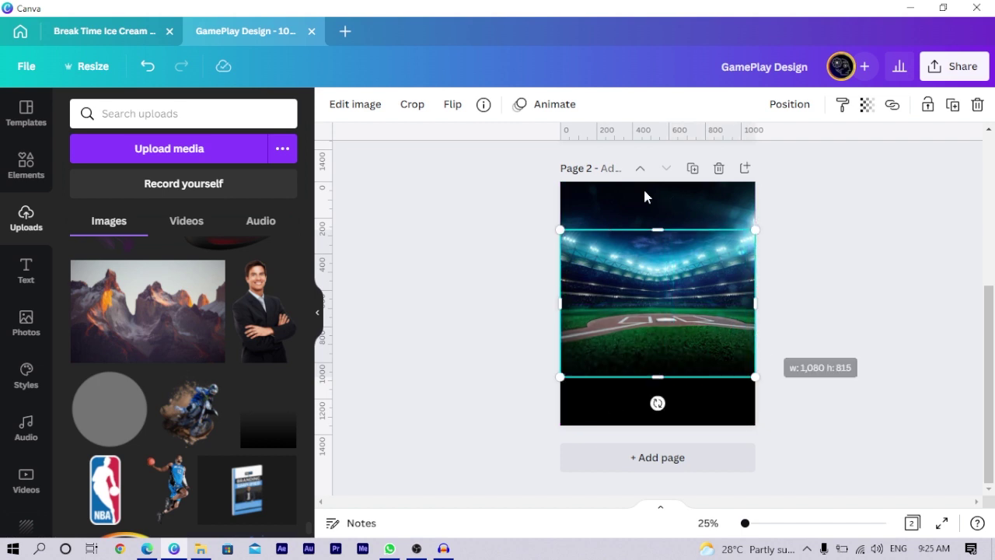
Step: Shift the black gradient upward inside its crop frame so it darkens more of the stadium field
double_click(668, 350)
drag(667, 324, 644, 240)
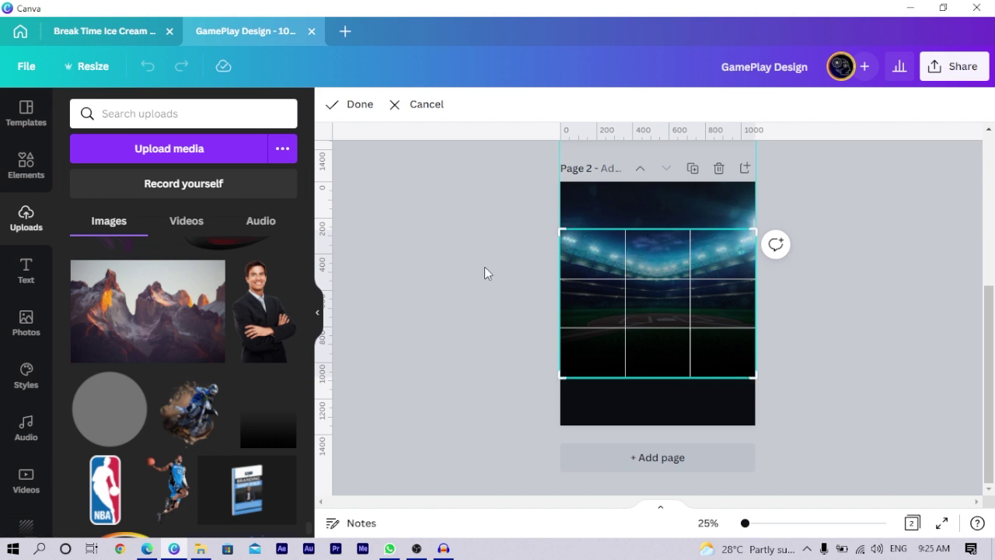
click(485, 267)
click(841, 349)
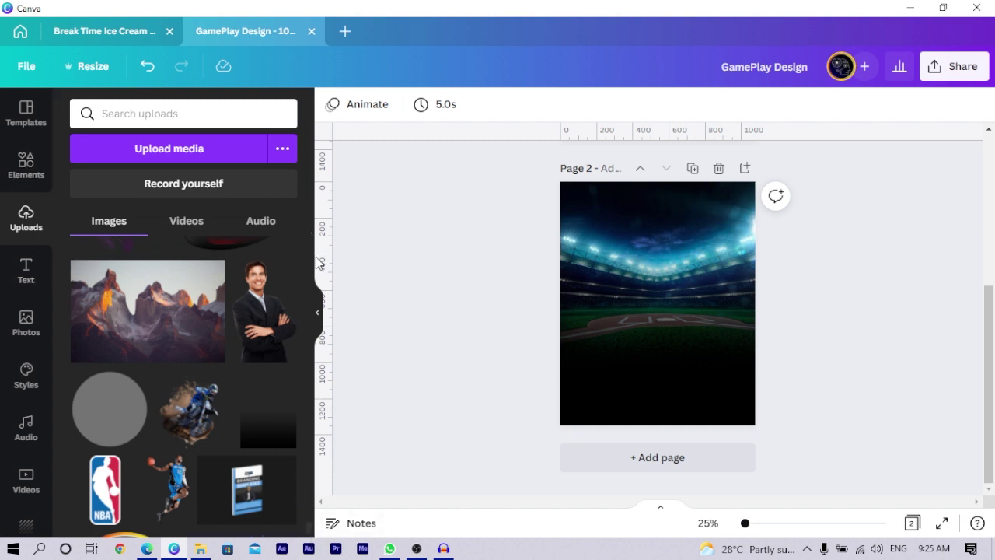
Step: Insert the uploaded cutout of the number 50 football player and centre it over the stadium
scroll(308, 531, up, 10)
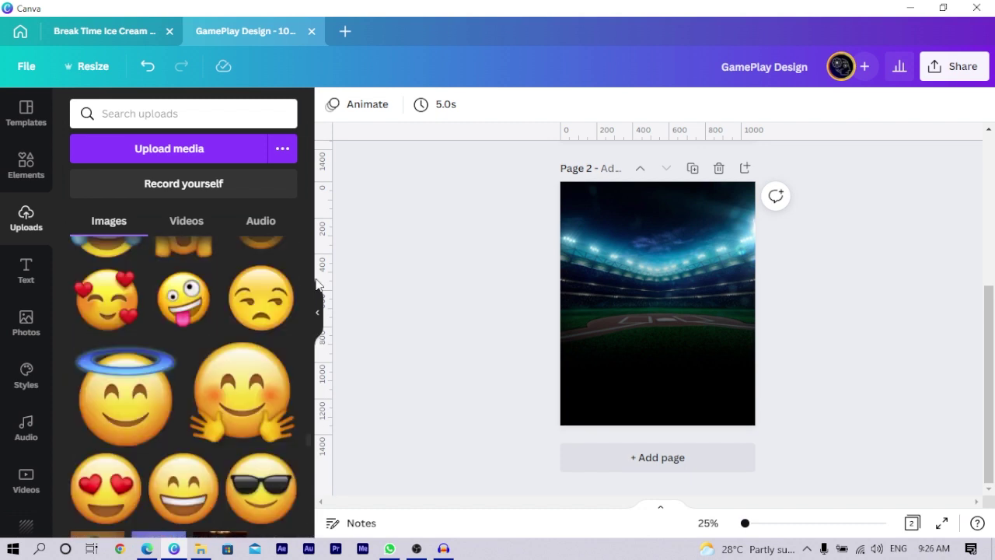
scroll(309, 247, up, 5)
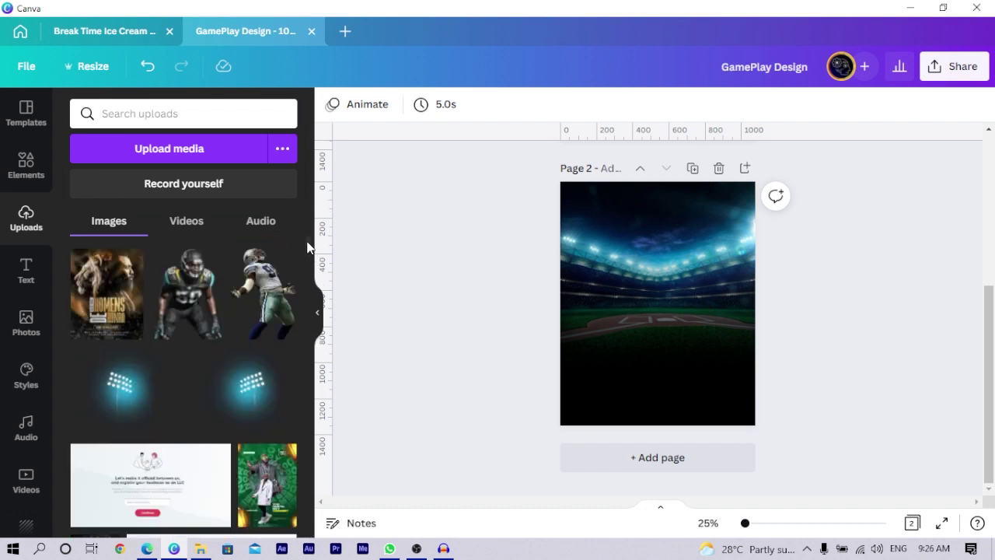
click(187, 305)
mouse_move(675, 322)
mouse_down()
mouse_move(666, 311)
mouse_move(677, 316)
mouse_up()
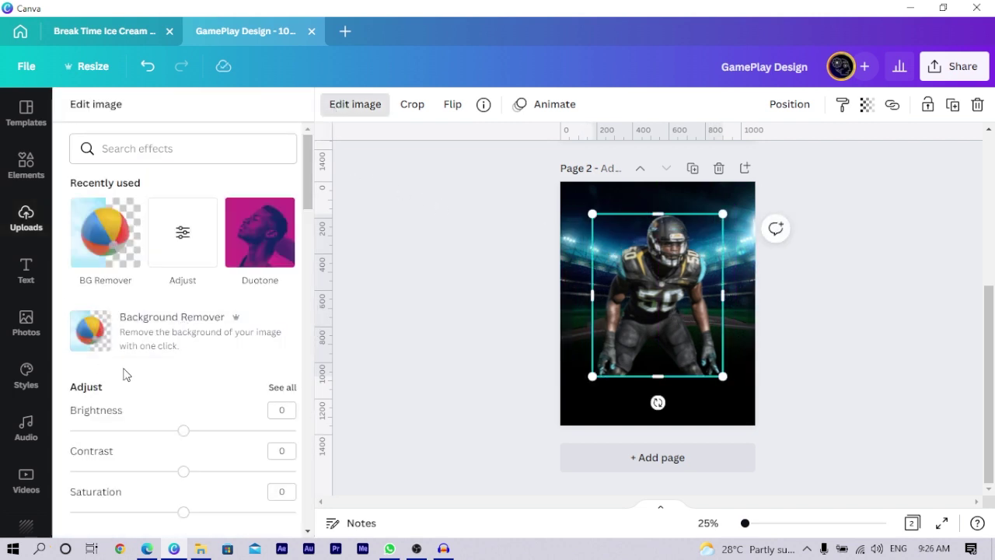
Step: Adjust the player photo to brightness -8, contrast 20 and saturation 18
click(192, 244)
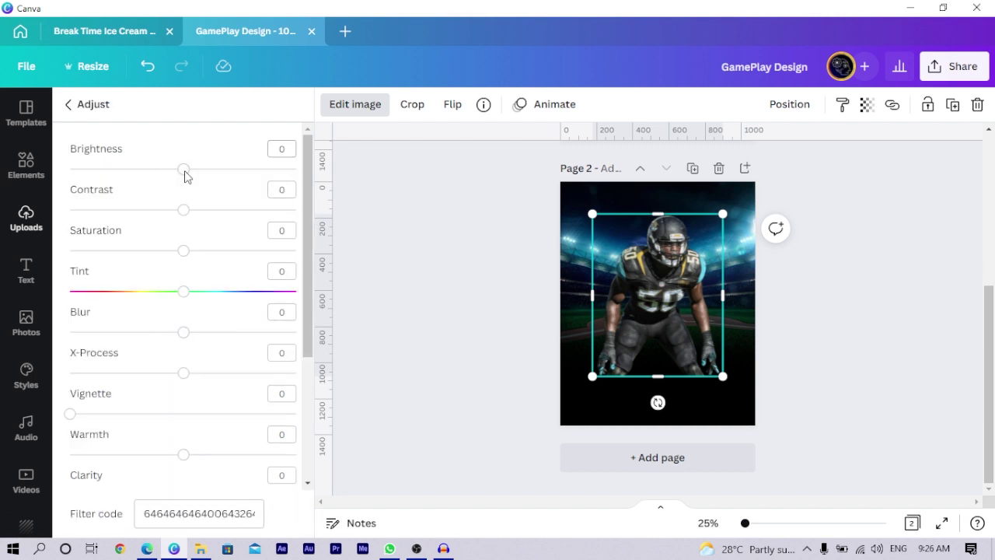
drag(184, 169, 175, 168)
key(Left)
drag(198, 214, 206, 218)
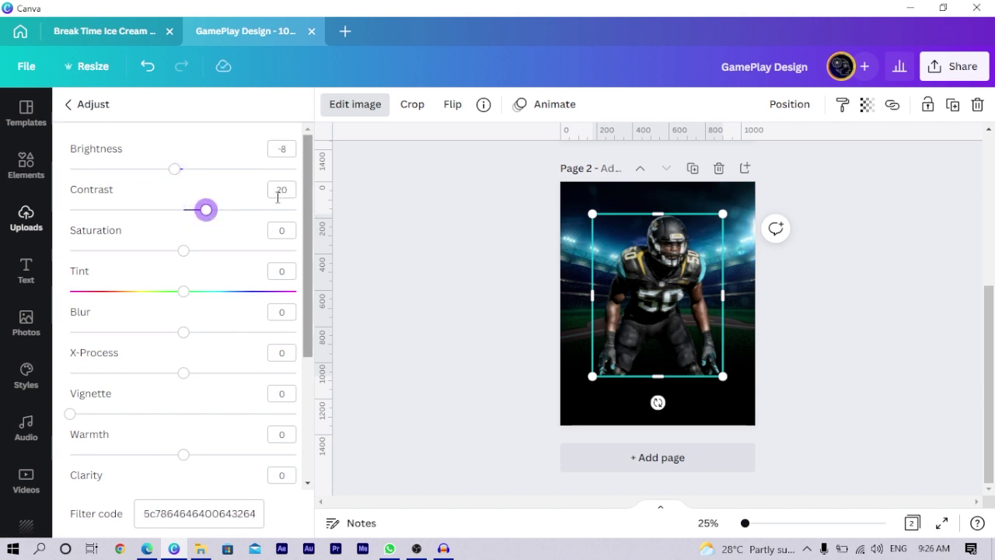
click(202, 251)
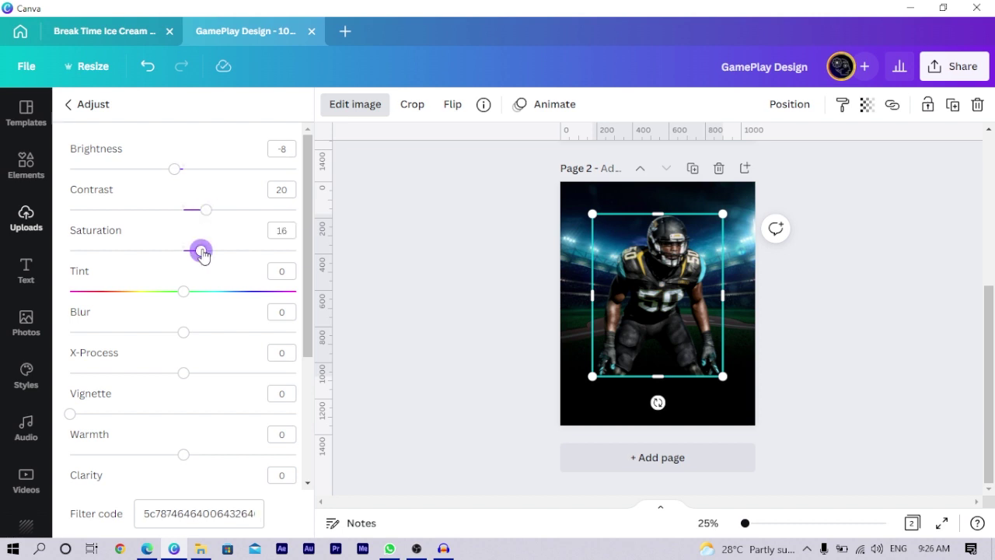
click(373, 288)
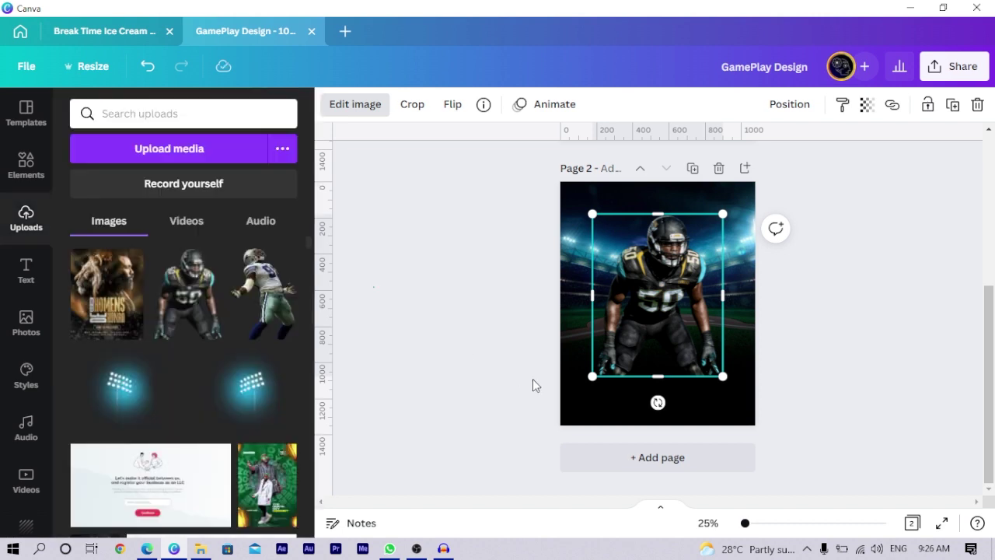
Step: Bring the black gradient in front of the player so his legs fade into the dark background
click(568, 342)
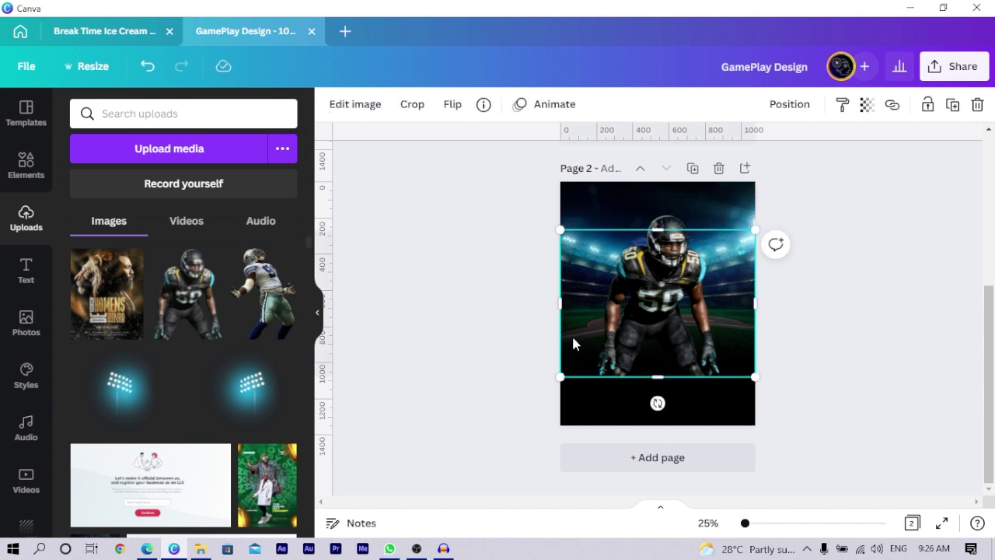
drag(573, 338, 606, 358)
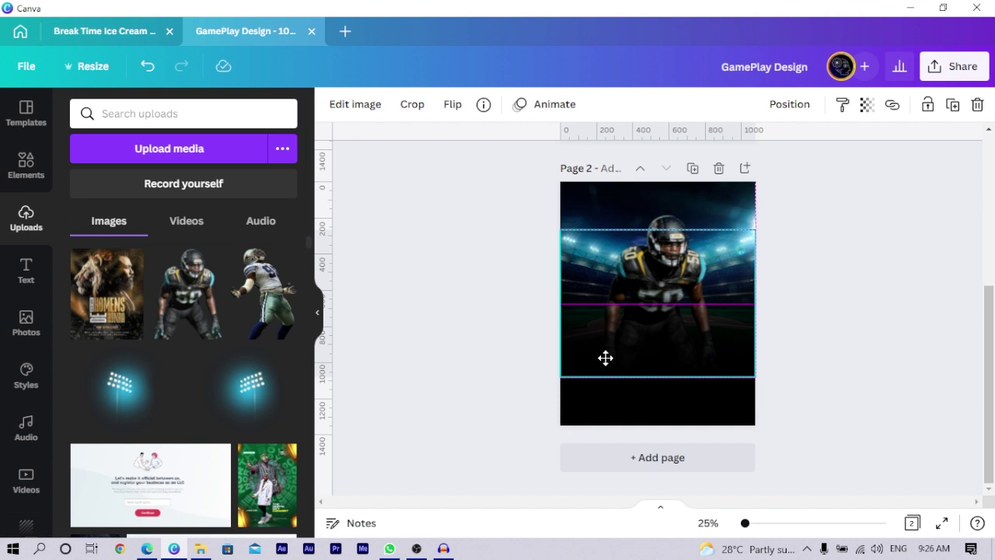
click(486, 290)
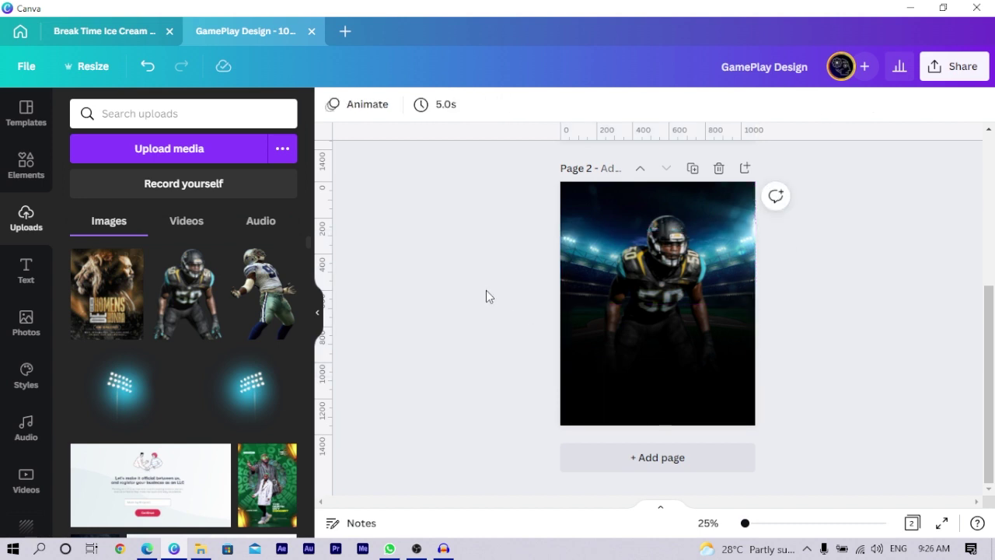
Step: Sharpen the football player photo by setting its blur to -9
key(ctrl+plus)
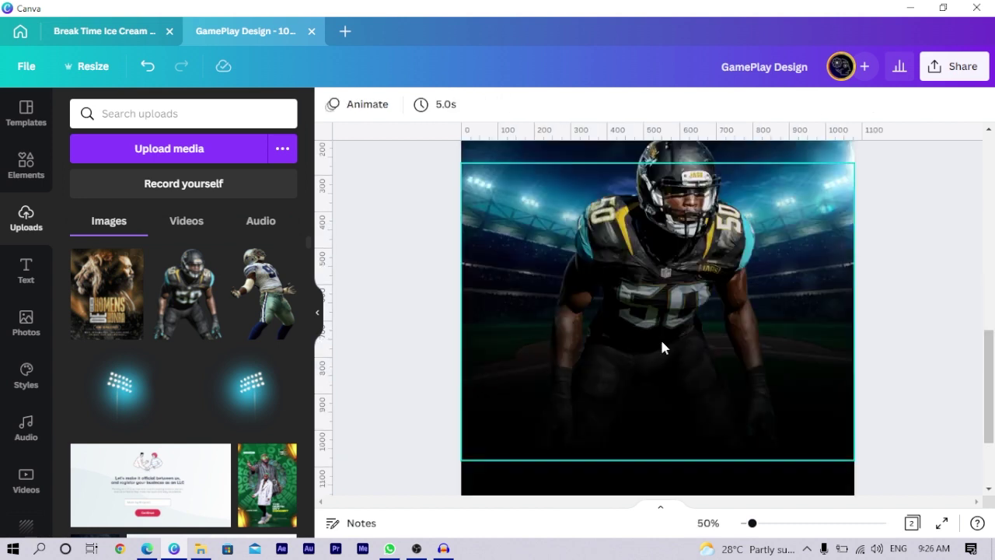
scroll(731, 315, up, 3)
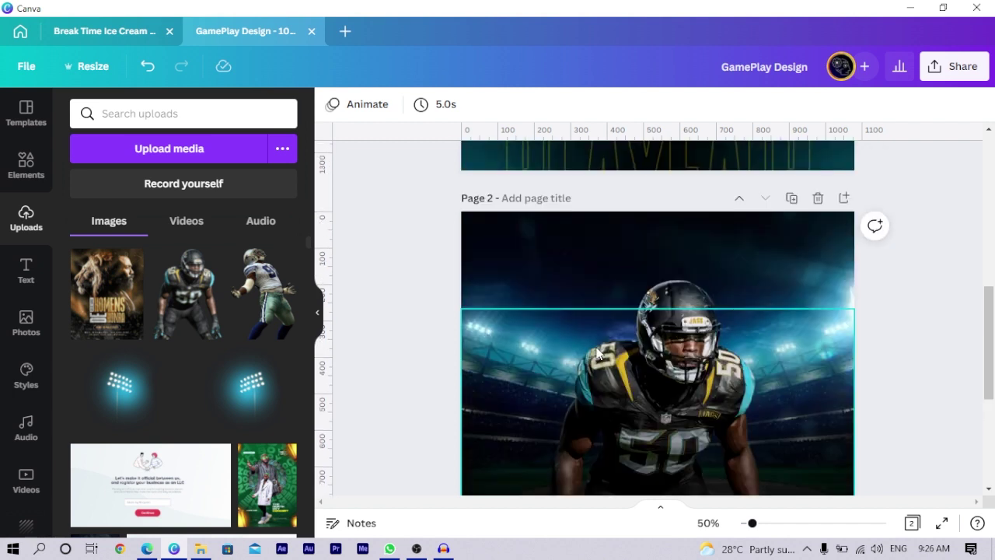
scroll(597, 353, down, 3)
scroll(589, 303, up, 2)
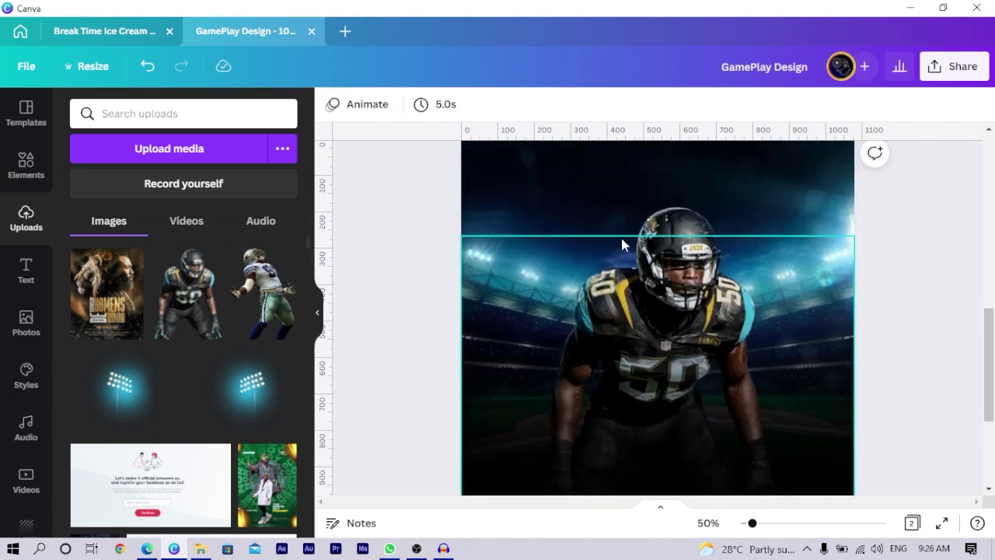
click(678, 214)
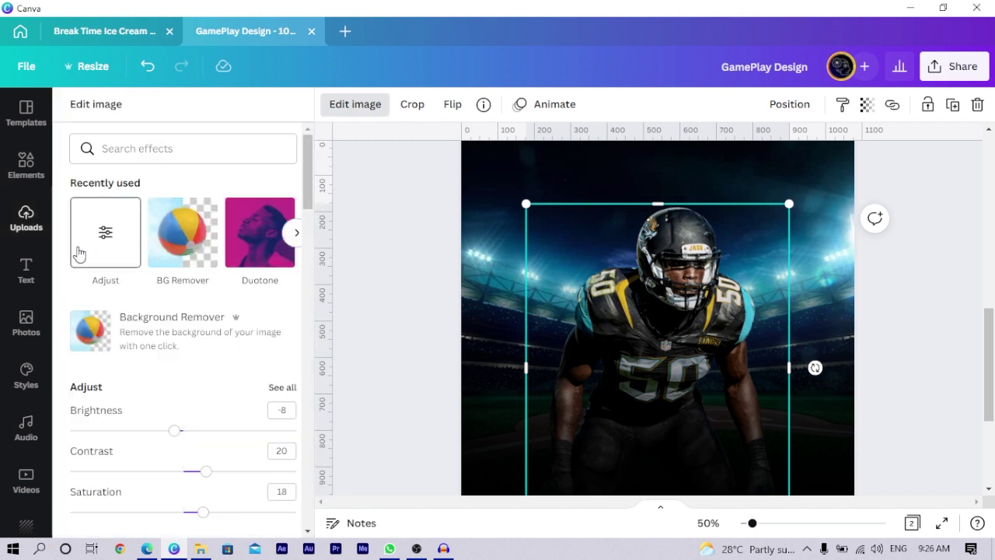
click(75, 255)
drag(175, 335, 172, 340)
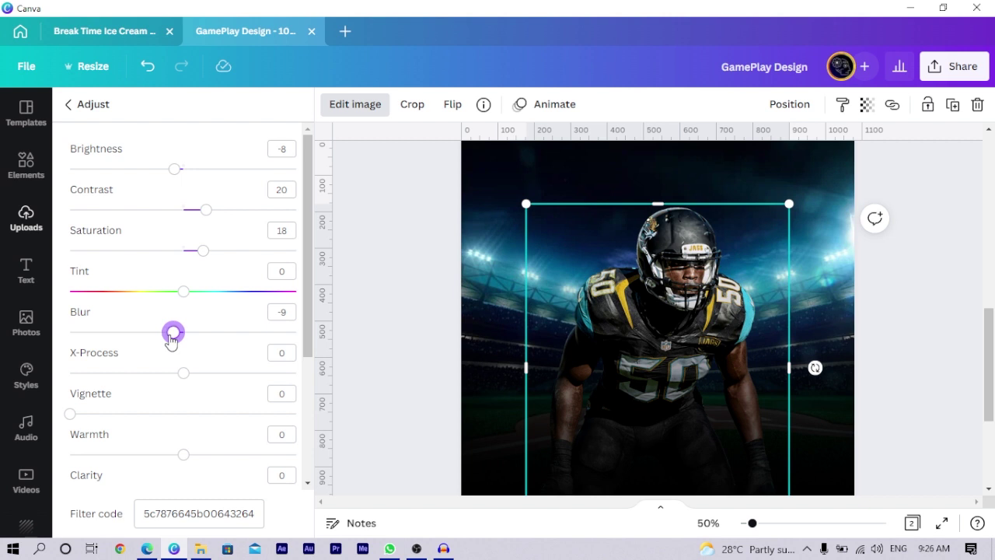
click(348, 305)
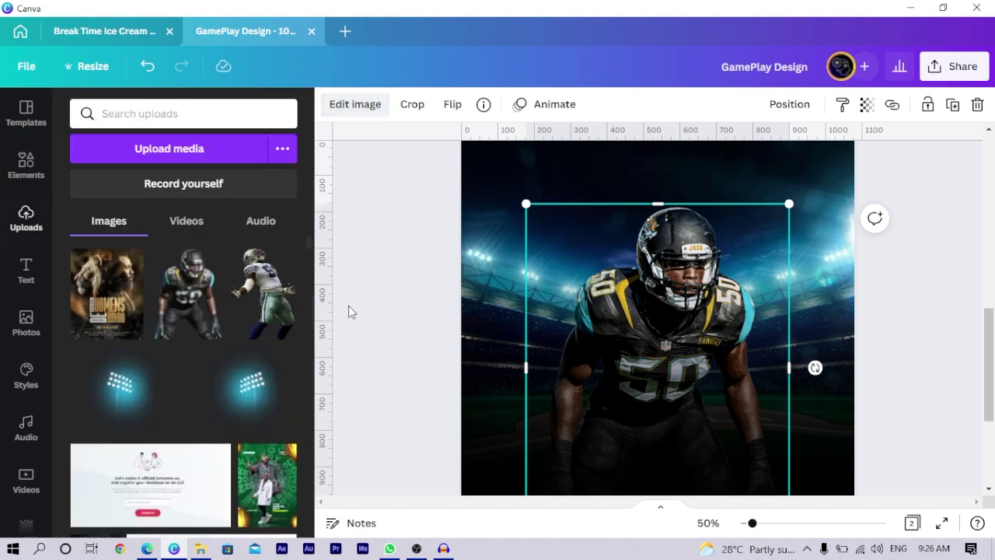
Step: Add a white GAMEPLAY title in Champion Gothic over the player and enlarge it to about size 239
key(ctrl+minus)
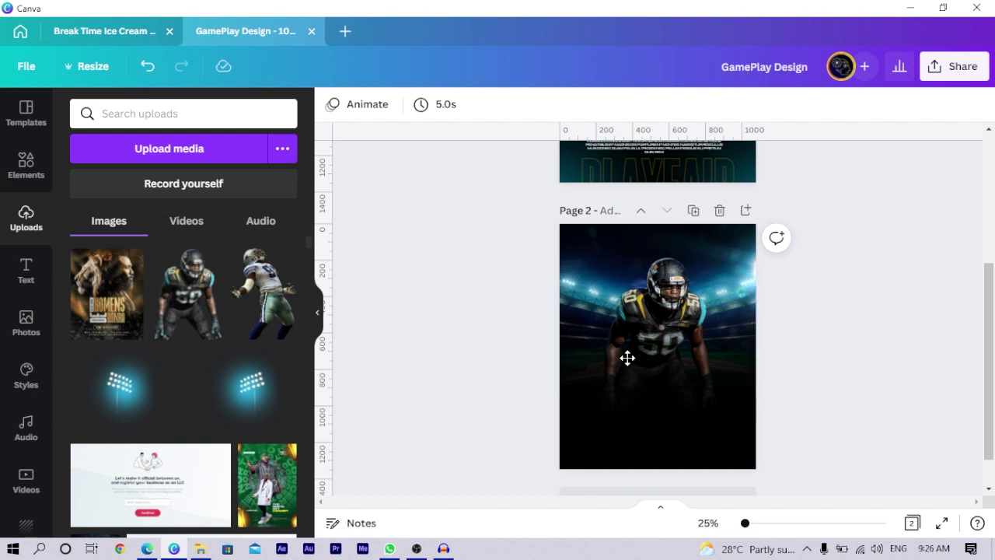
key(t)
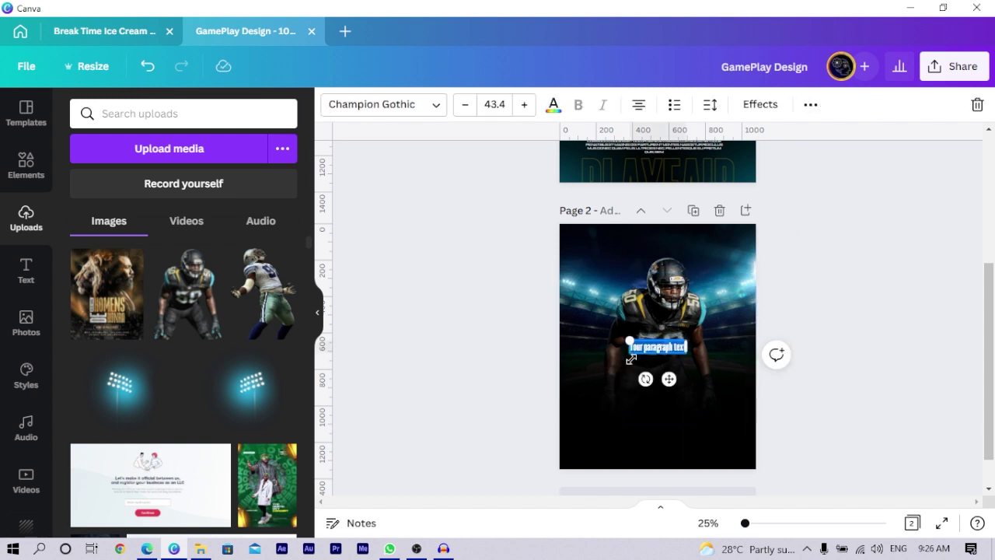
text(GAME)
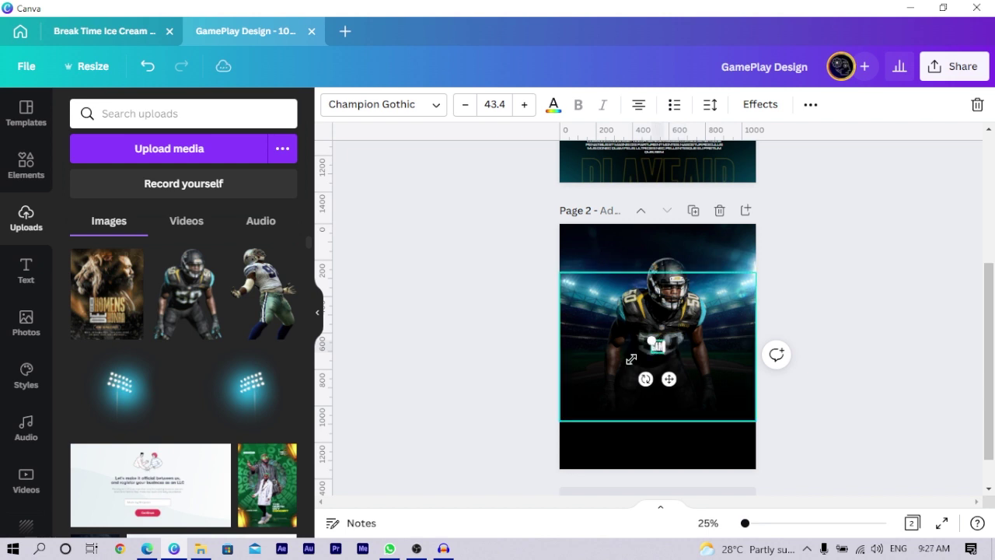
text(PL)
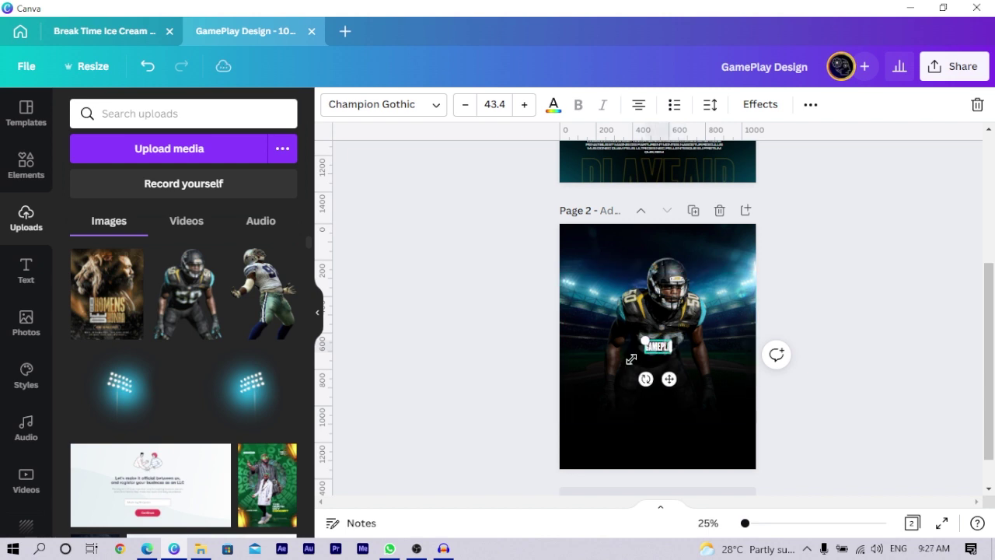
text(AY)
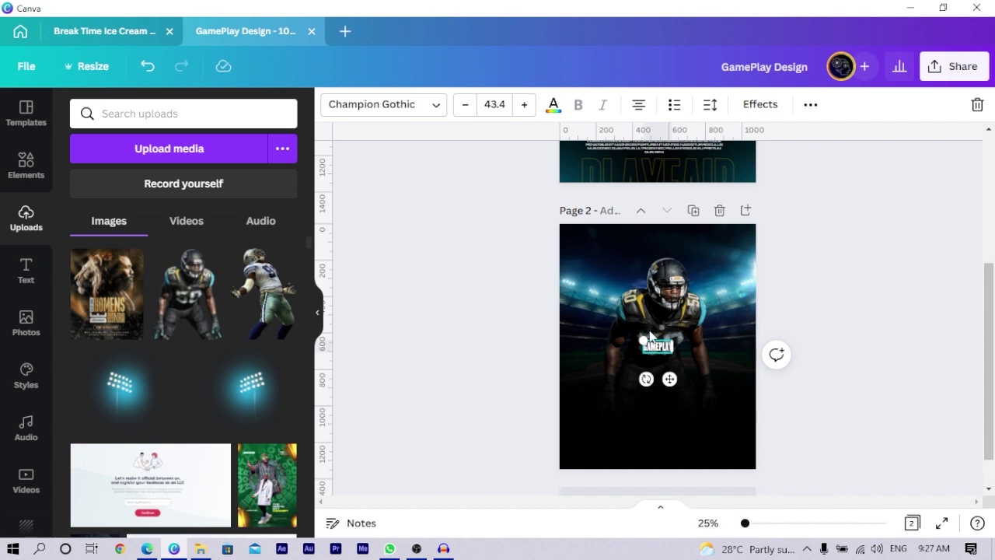
drag(638, 336, 579, 293)
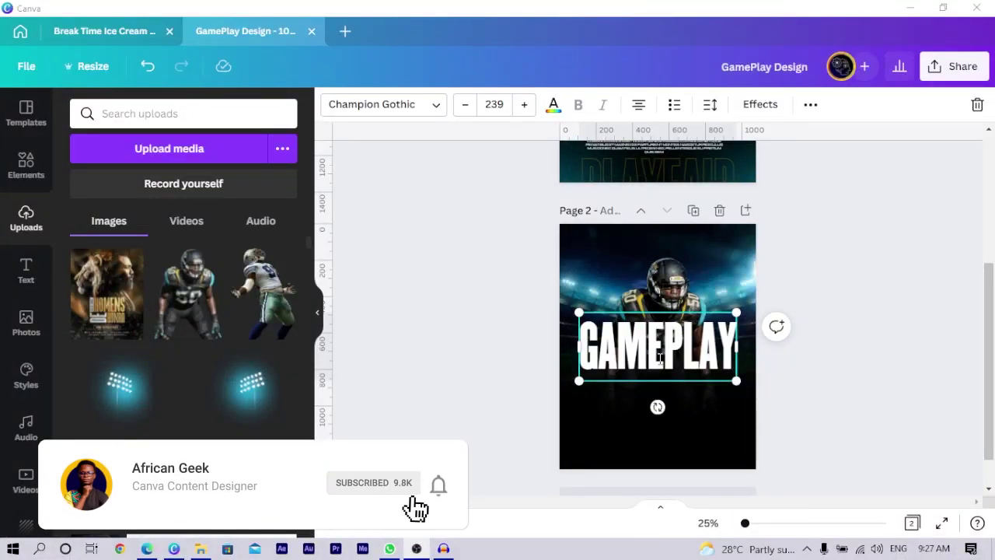
Step: Move the GAMEPLAY title up over the player's helmet and enlarge it to about size 250
click(514, 346)
click(630, 320)
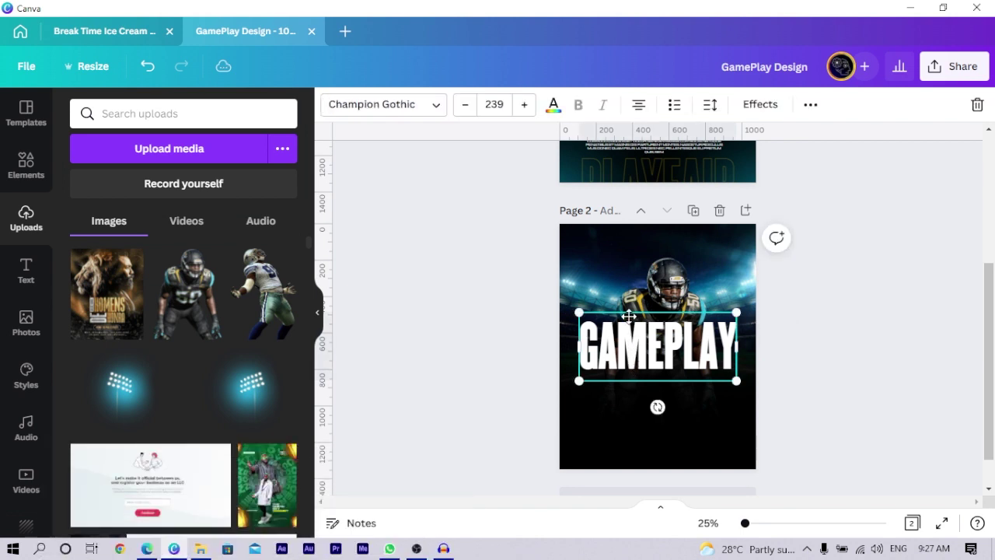
drag(648, 348, 648, 286)
drag(579, 327, 624, 277)
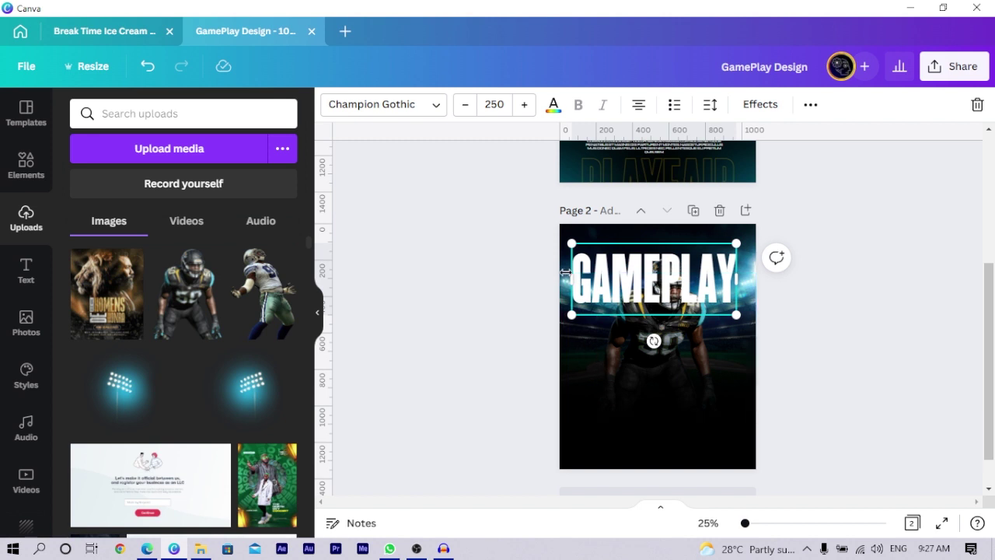
Step: Give the GAMEPLAY title a black Shadow effect with direction -37, blur 26 and transparency 65
click(760, 104)
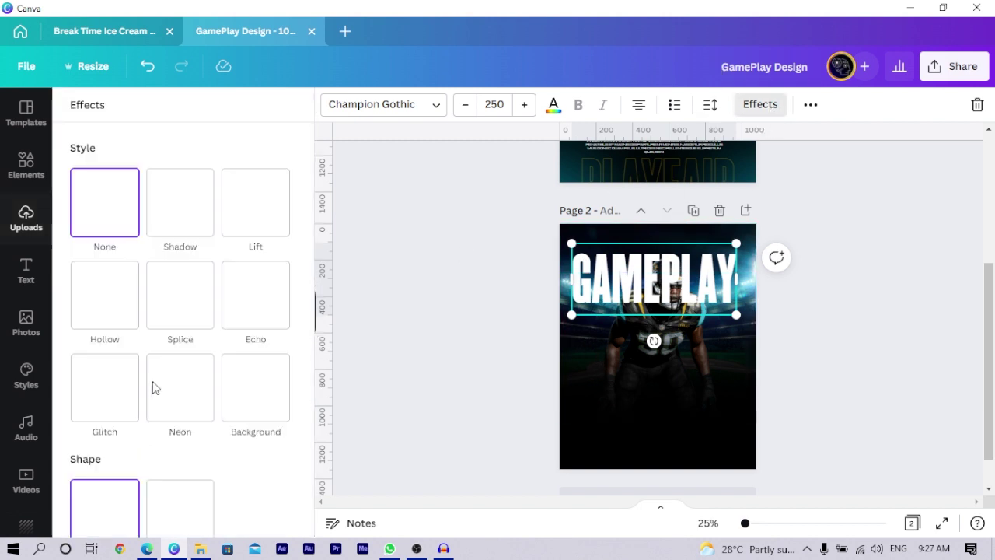
click(184, 203)
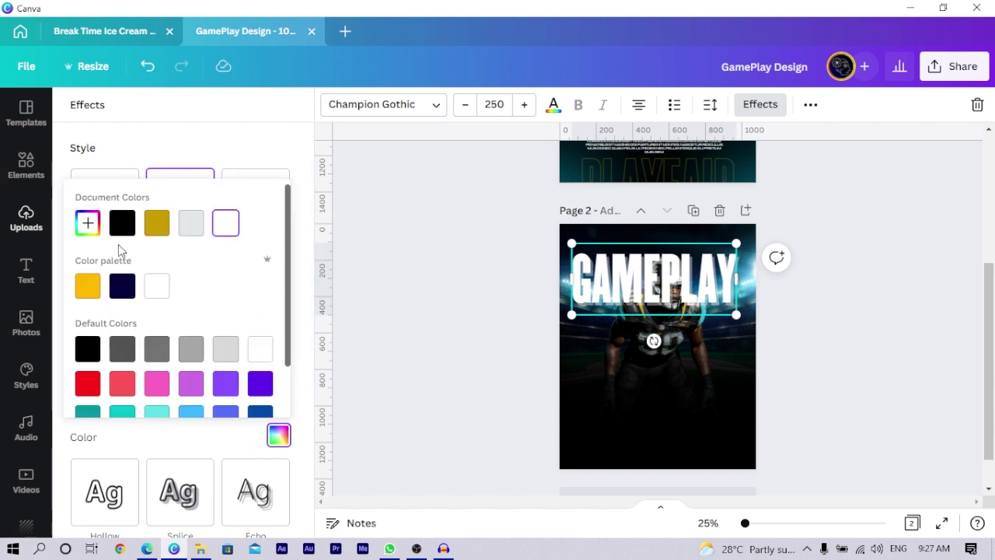
click(122, 223)
click(204, 151)
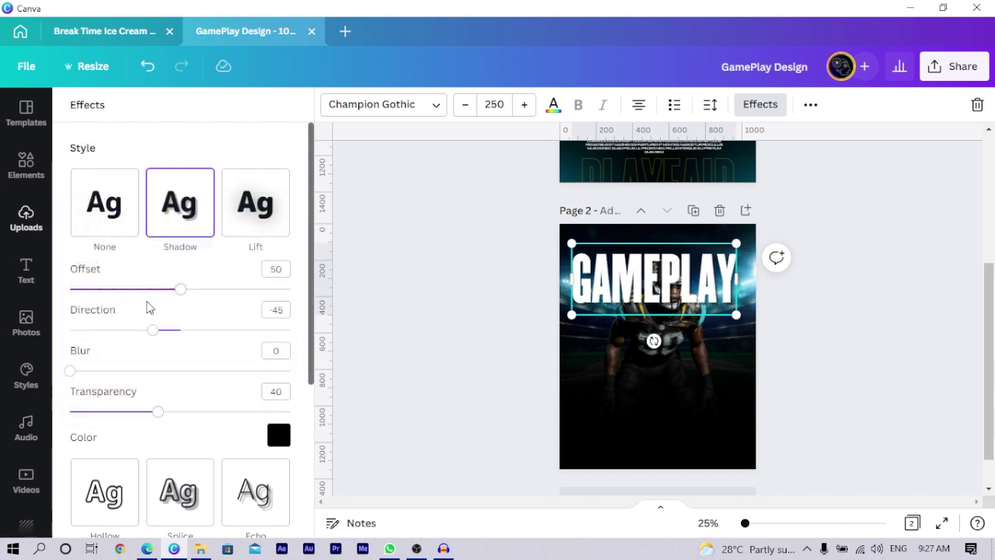
click(106, 372)
drag(106, 373, 127, 371)
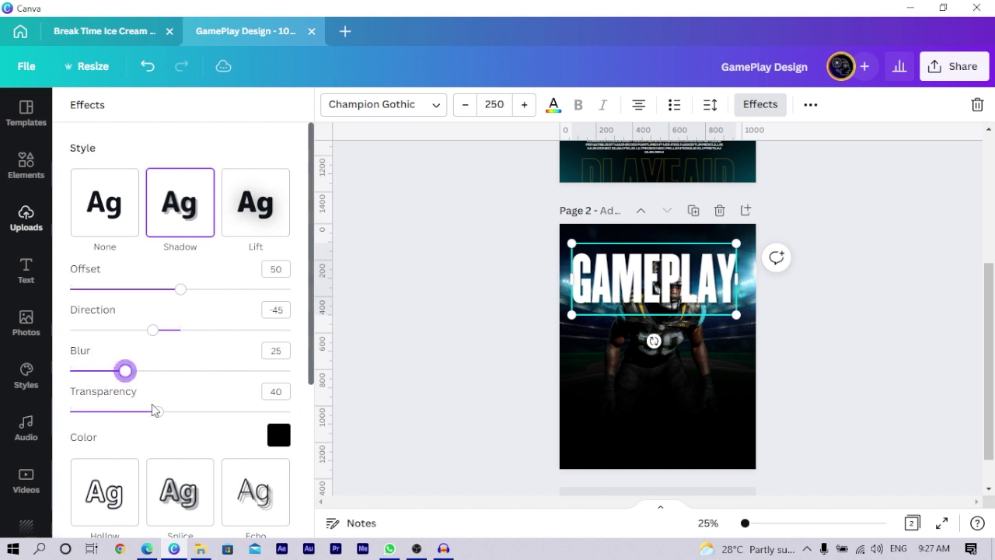
drag(158, 411, 216, 418)
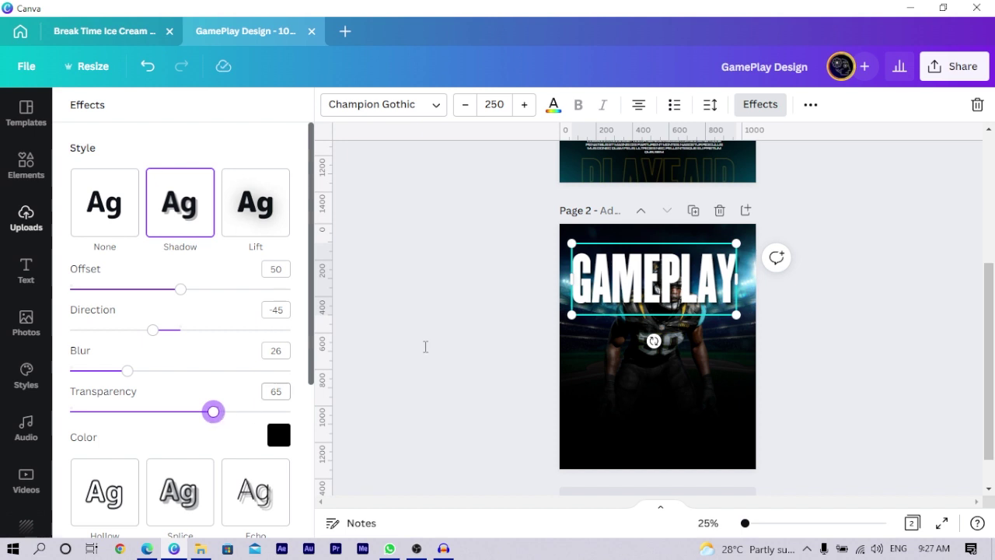
drag(150, 335, 158, 333)
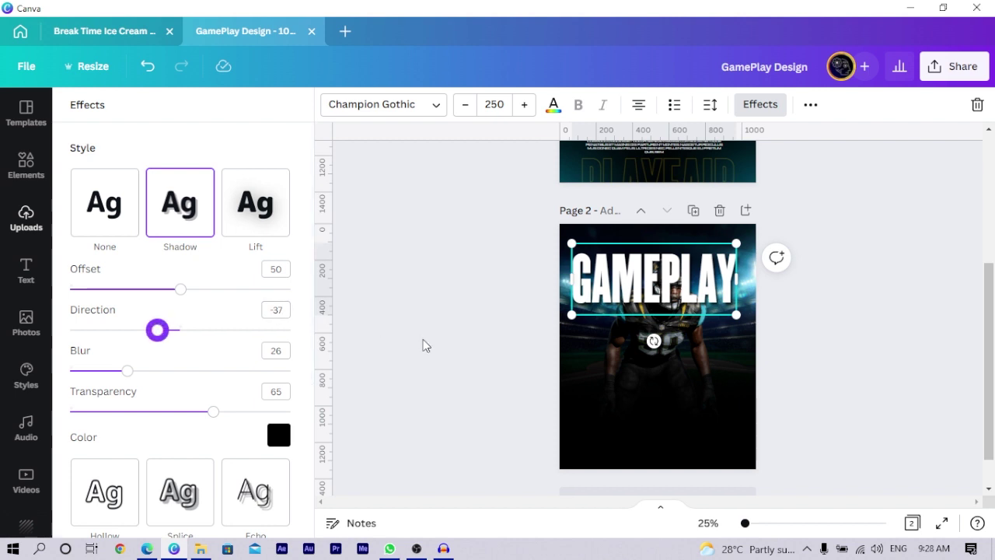
click(482, 389)
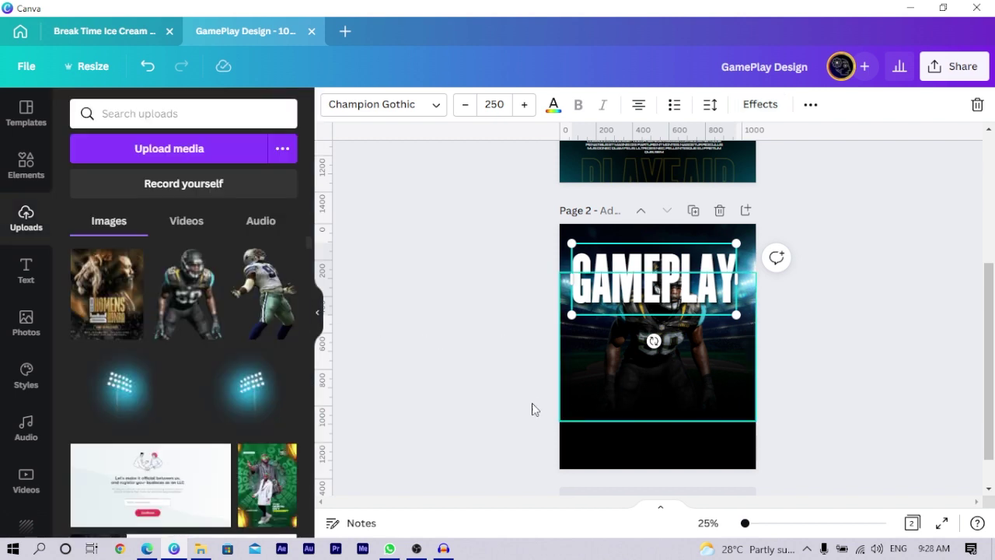
Step: Move the stadium, player and gradient down together, and stretch the stadium photo up to the page's top edge
drag(521, 432, 644, 380)
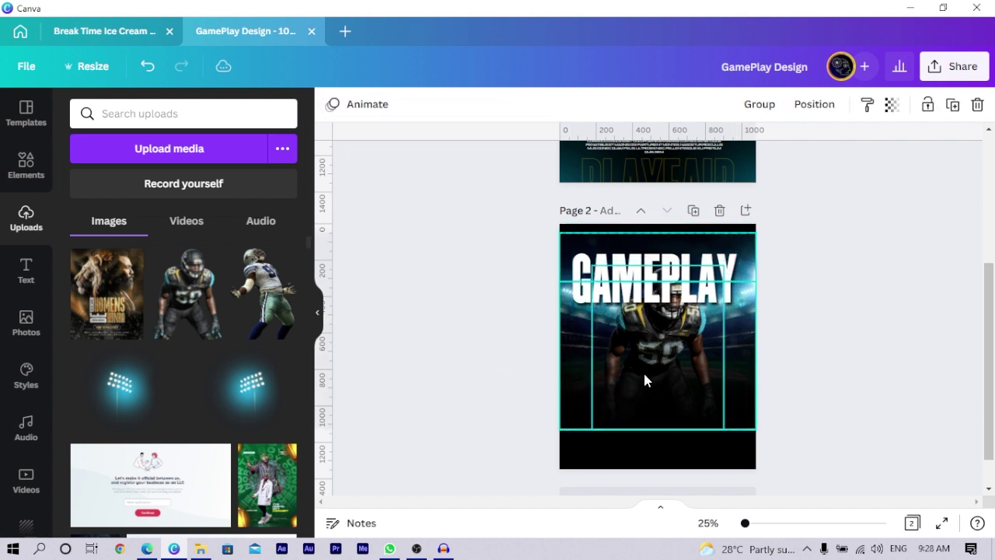
click(493, 375)
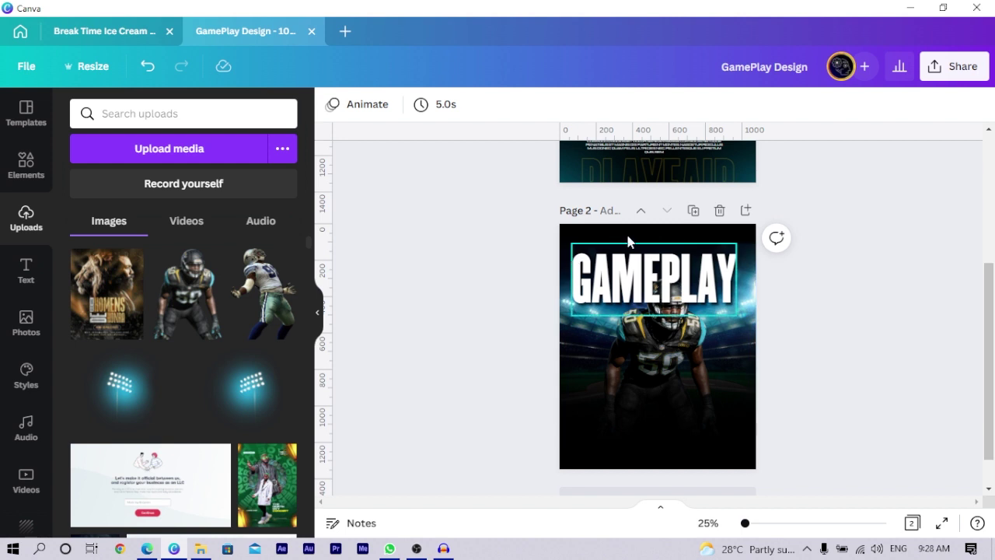
click(580, 259)
click(517, 310)
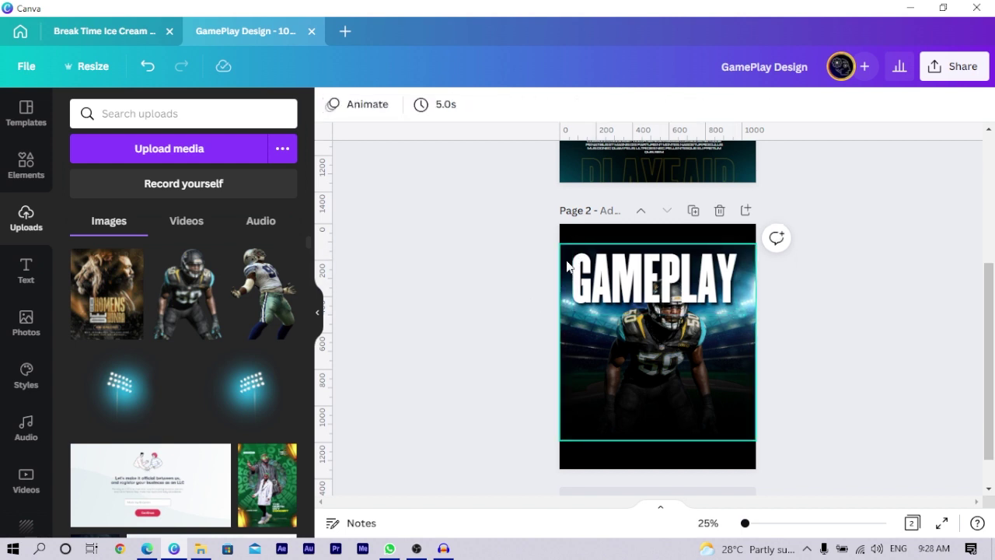
click(635, 248)
drag(660, 225, 661, 222)
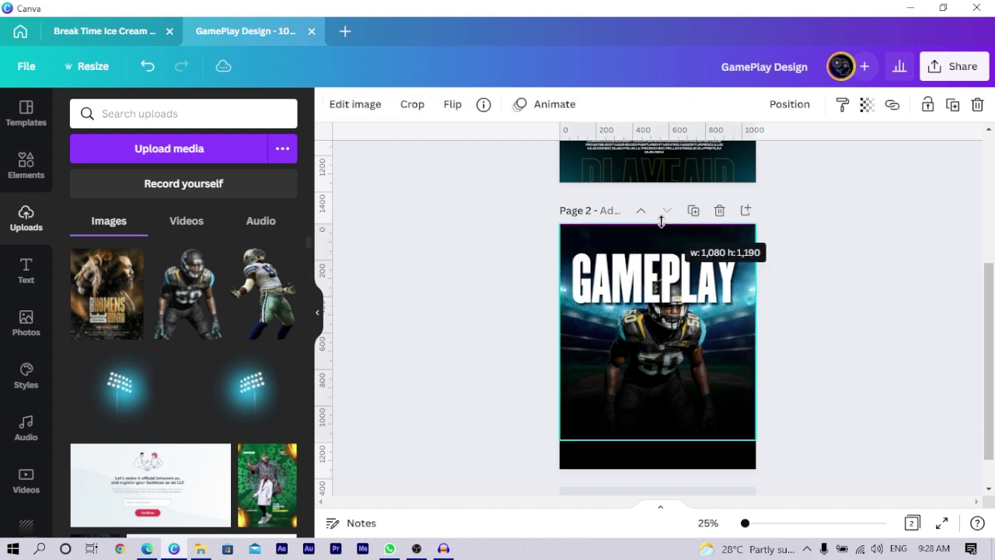
Step: Move the GAMEPLAY title slightly higher and place it behind the player's helmet
click(626, 300)
drag(626, 299, 625, 281)
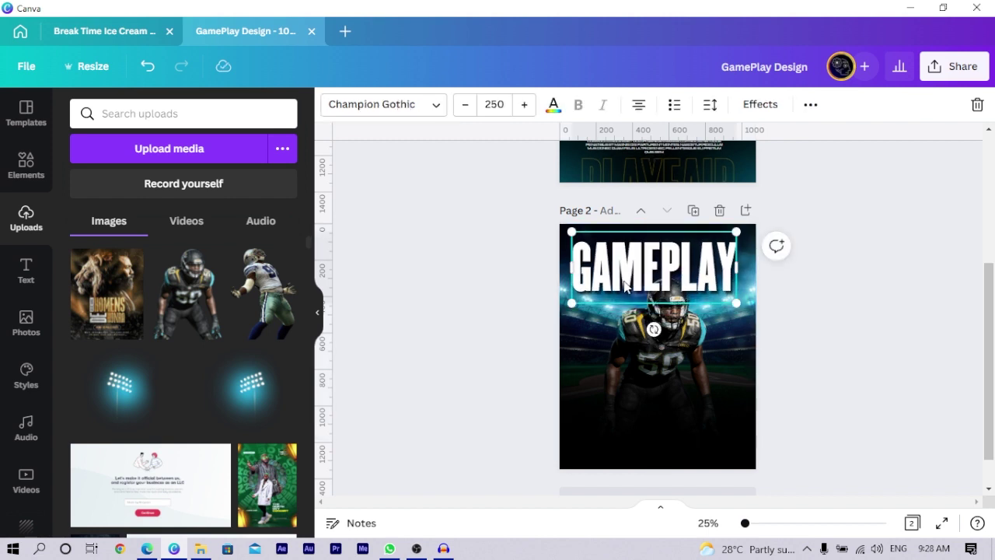
click(532, 313)
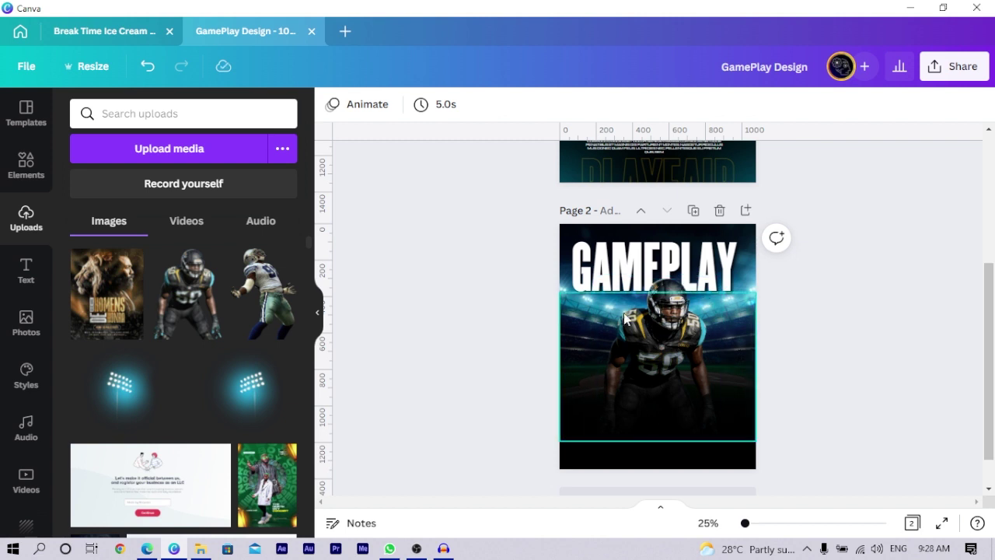
Step: Duplicate the GAMEPLAY title and position the copy directly below the original
click(644, 267)
key(ctrl+d)
drag(643, 316, 637, 312)
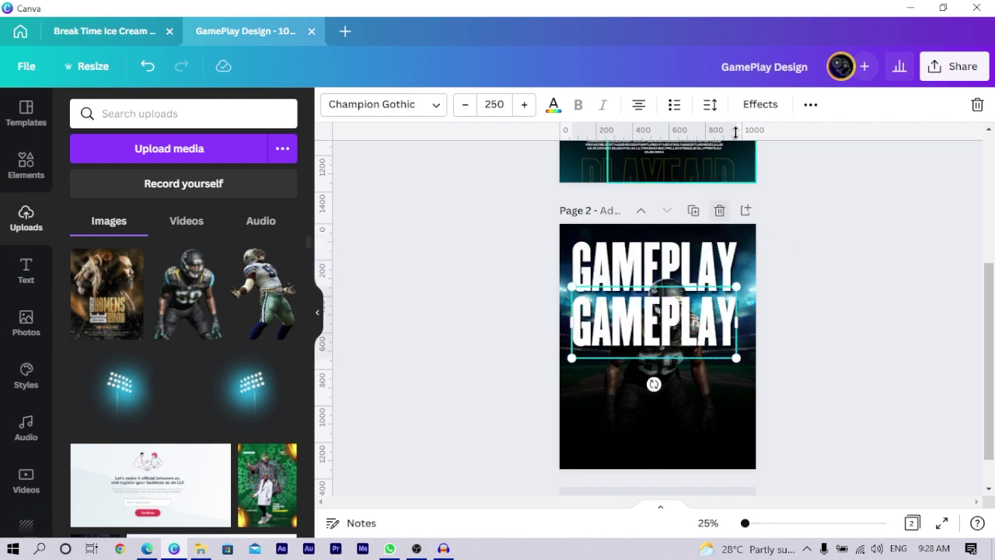
Step: Turn the lower GAMEPLAY copy into outlined text using the Hollow effect with thickness 8
click(759, 104)
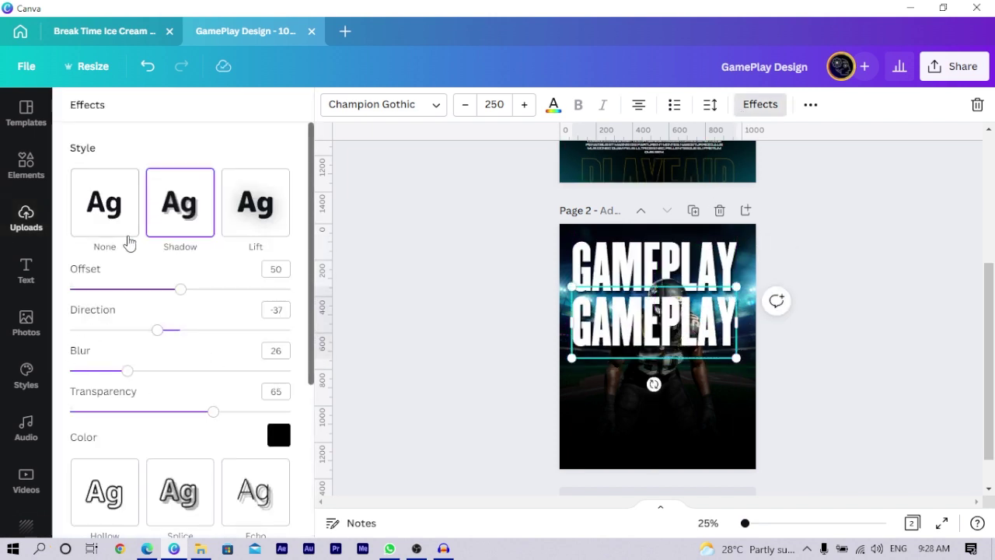
scroll(88, 284, down, 3)
click(114, 286)
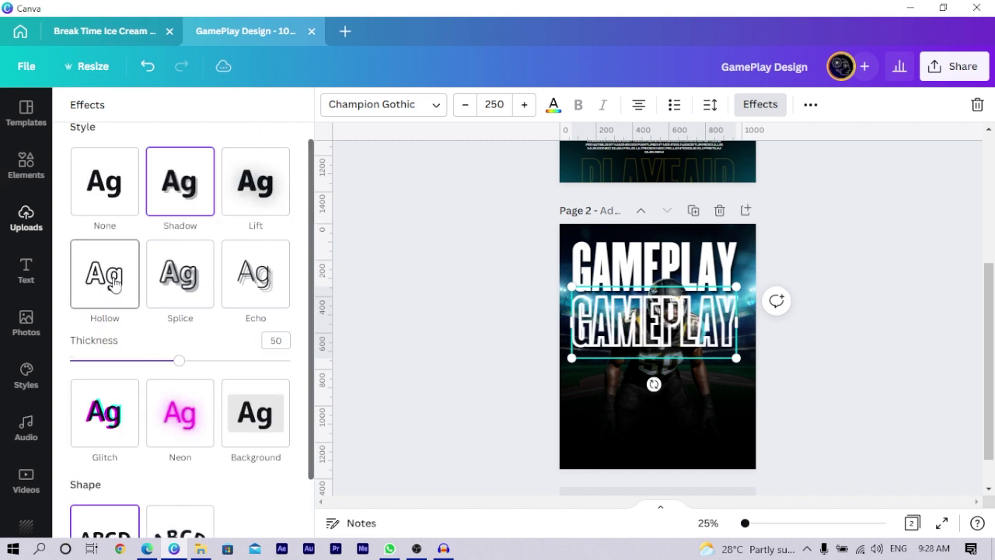
drag(127, 378, 88, 379)
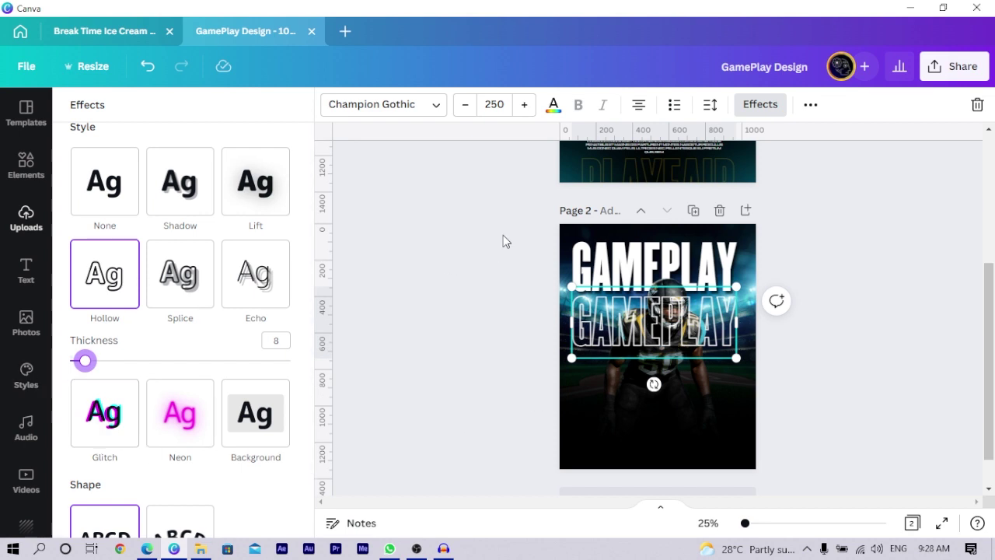
key(Escape)
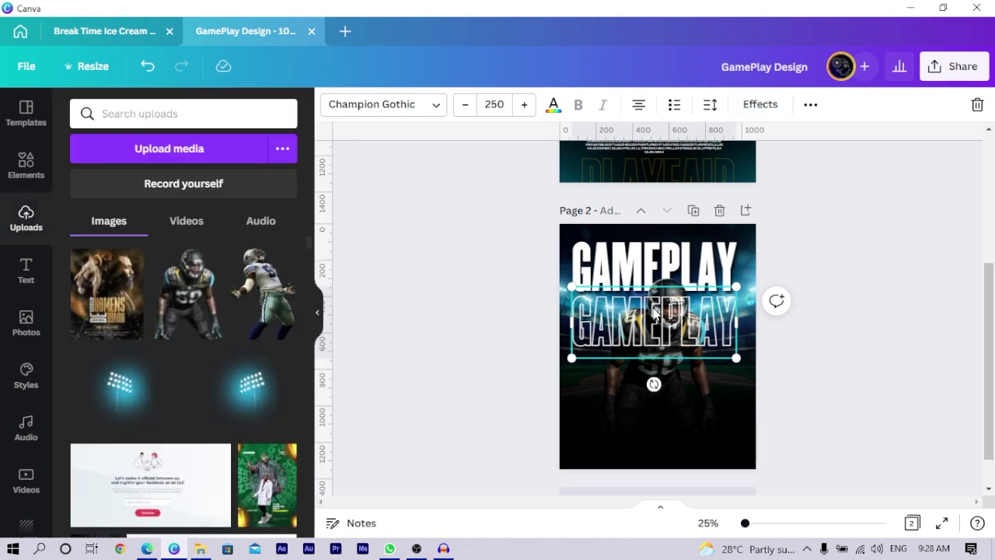
Step: Send the outlined GAMEPLAY text behind the player and colour it with the document's gold
key(ctrl+bracketleft)
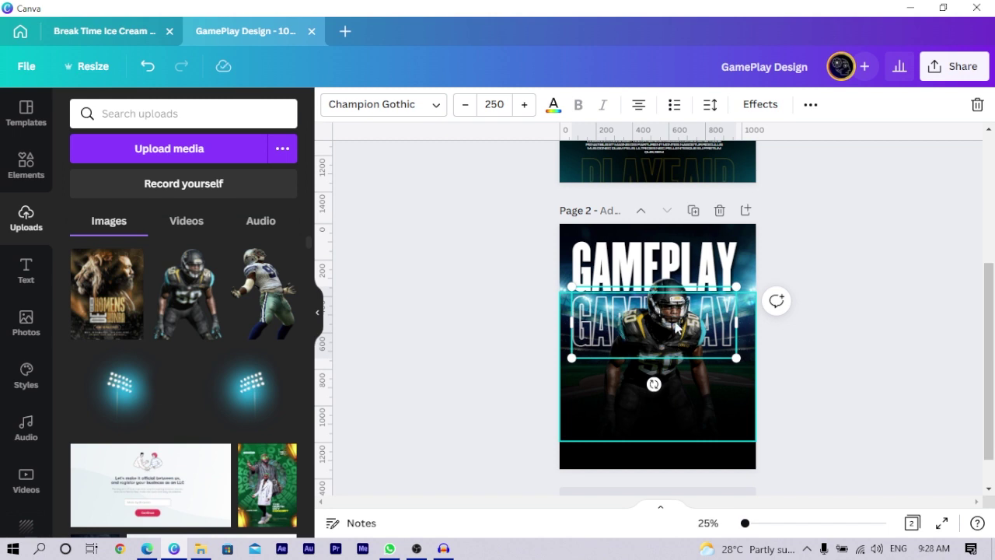
click(554, 106)
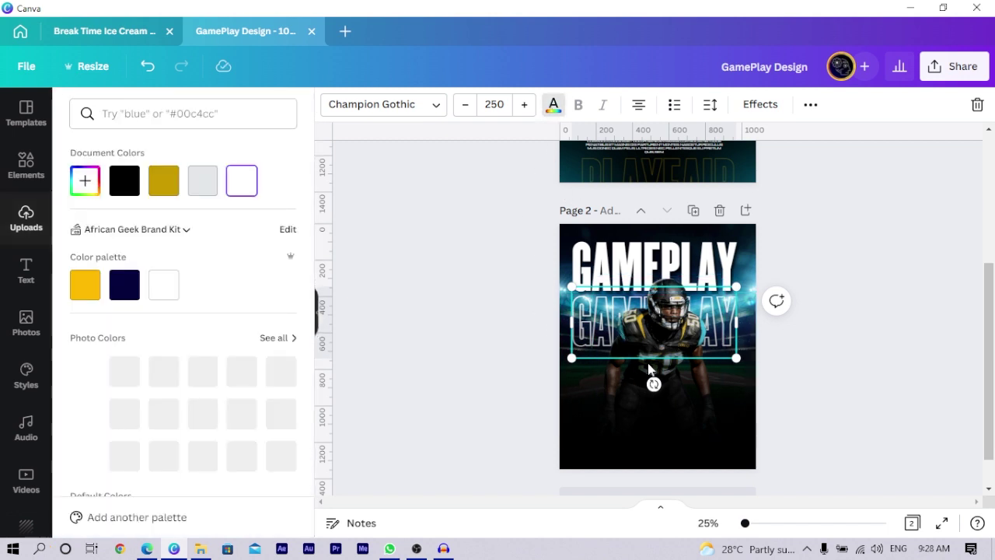
click(177, 175)
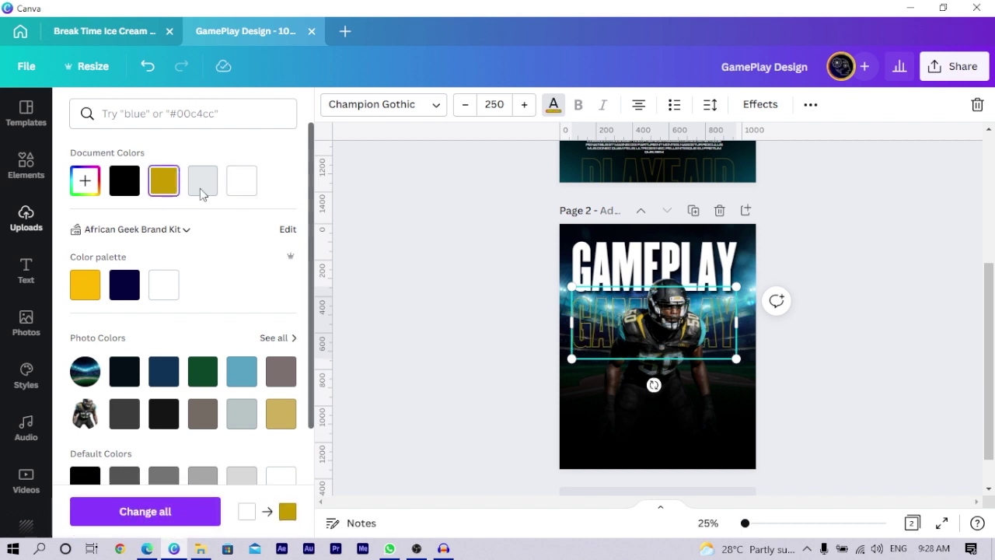
Step: Duplicate the gold outlined GAMEPLAY text and place the copy partly cut off by the page's bottom edge
drag(594, 351, 598, 353)
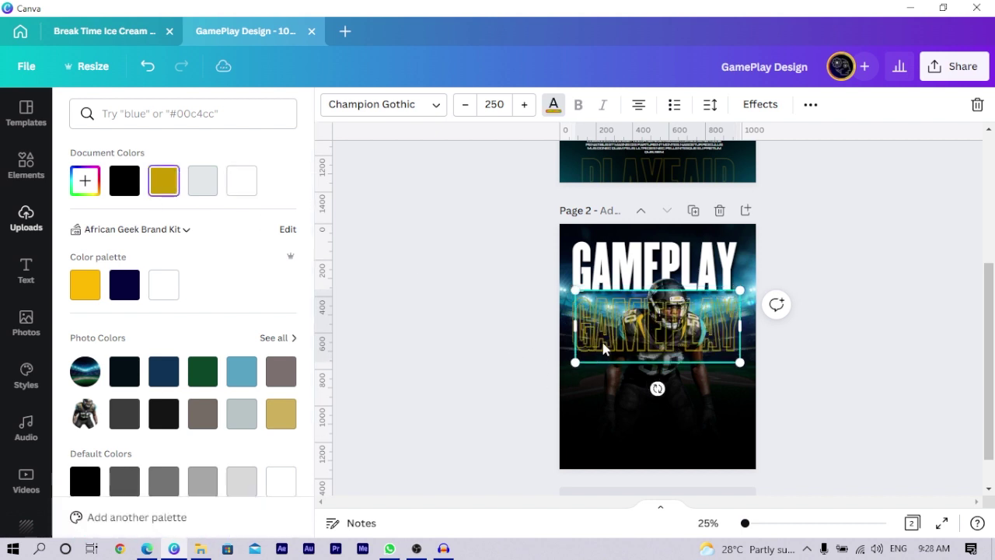
drag(608, 433, 614, 471)
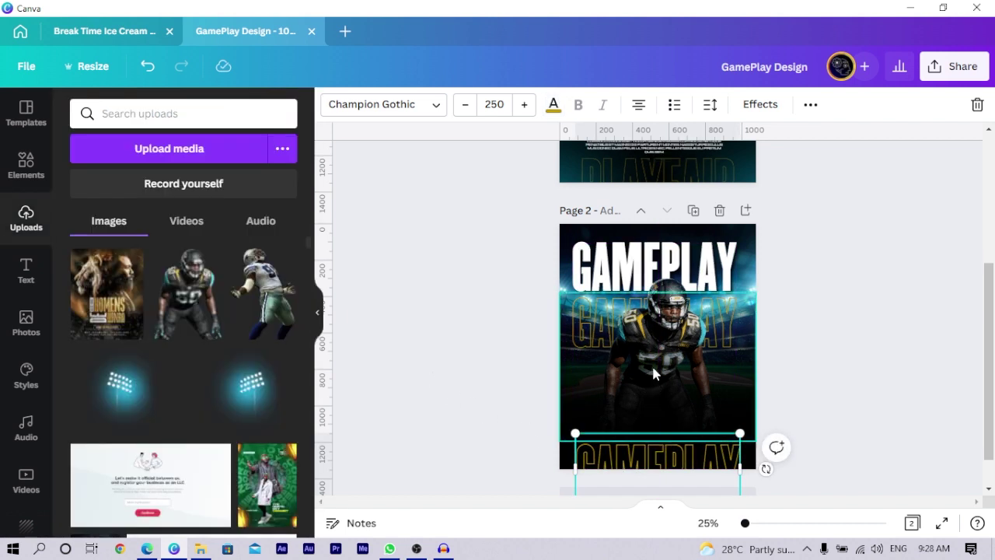
click(488, 295)
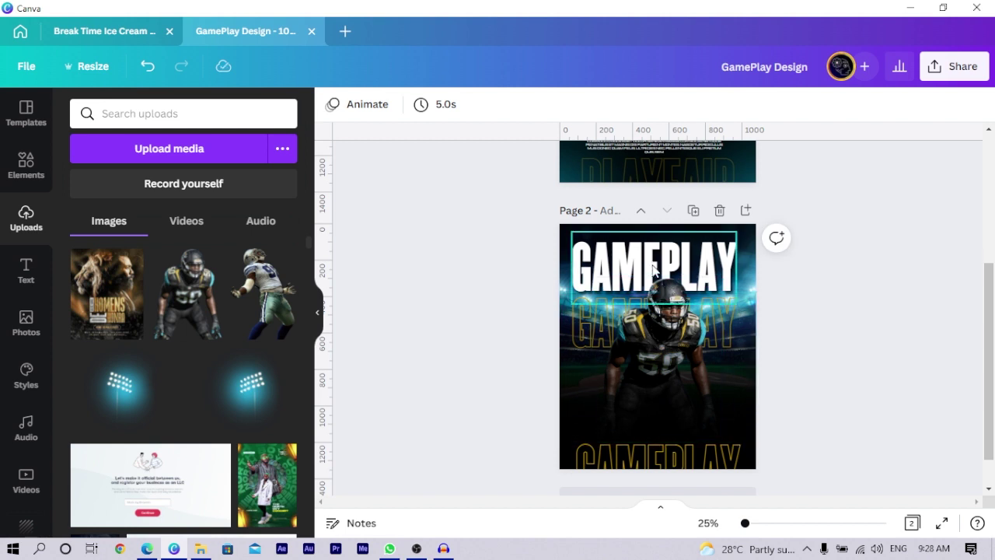
Step: Duplicate the white GAMEPLAY title, place the copy over the player's chest and replace its text with AGNUSH
click(653, 267)
drag(651, 268, 652, 359)
double_click(651, 363)
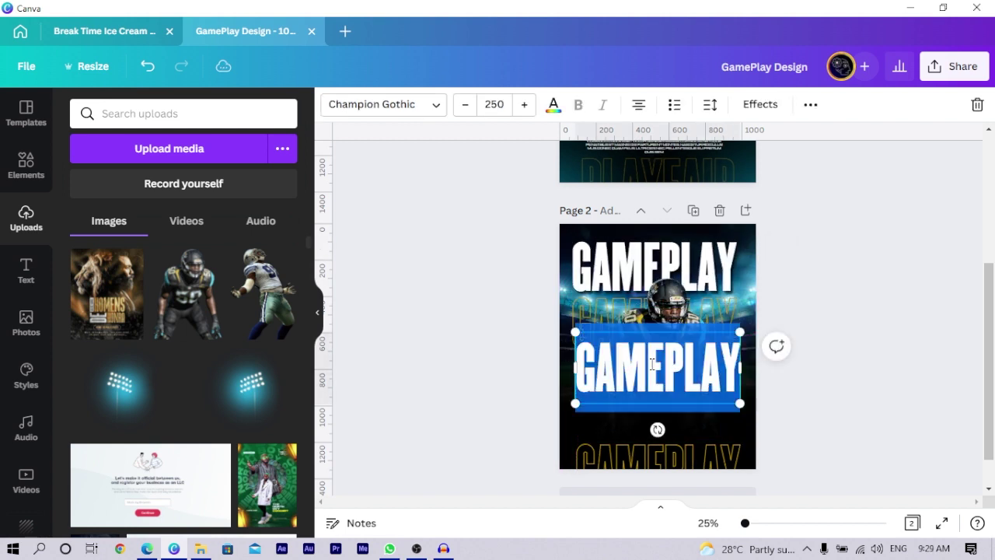
text(A)
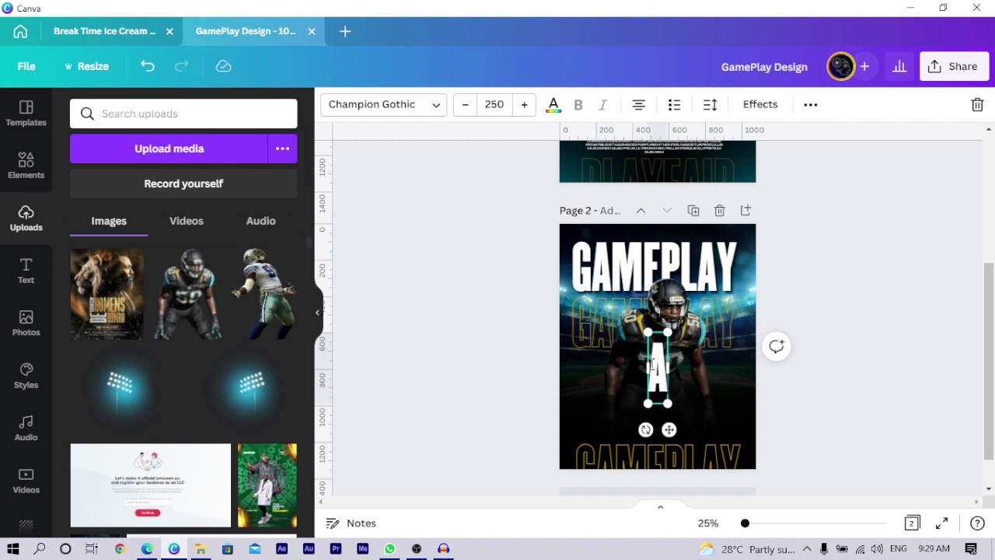
text(GNUSH)
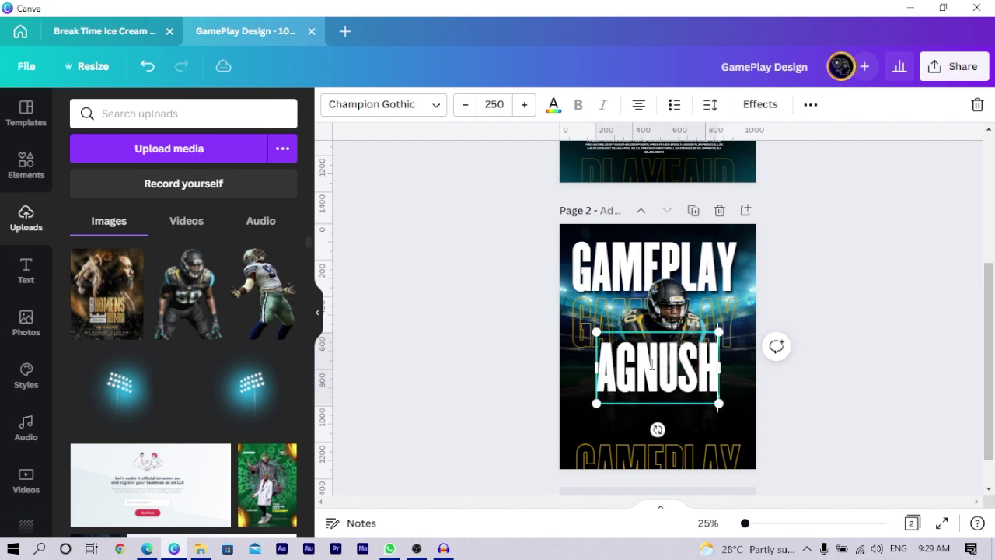
Step: Add the player's surname in capitals as a second line beneath the first name in the chest text
key(Return)
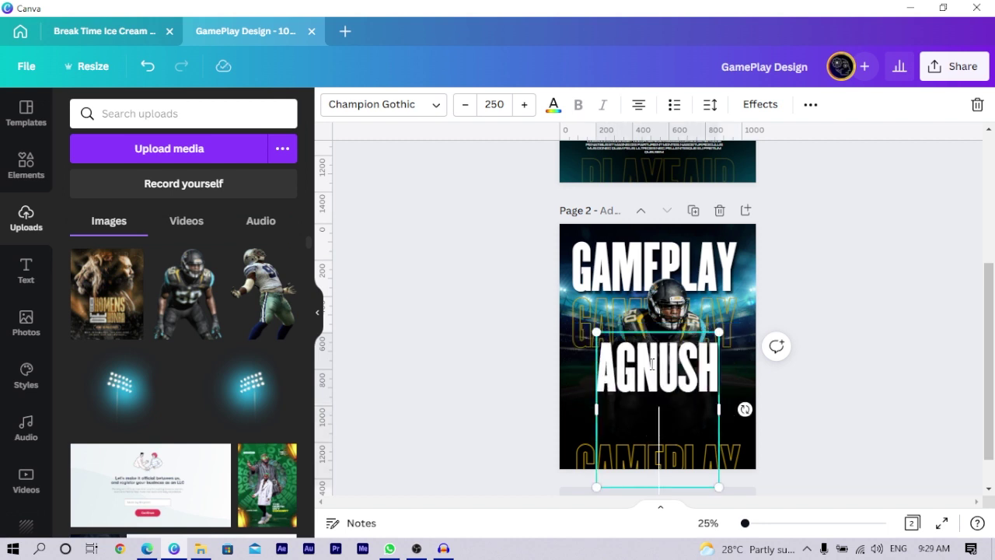
text(NIGHT)
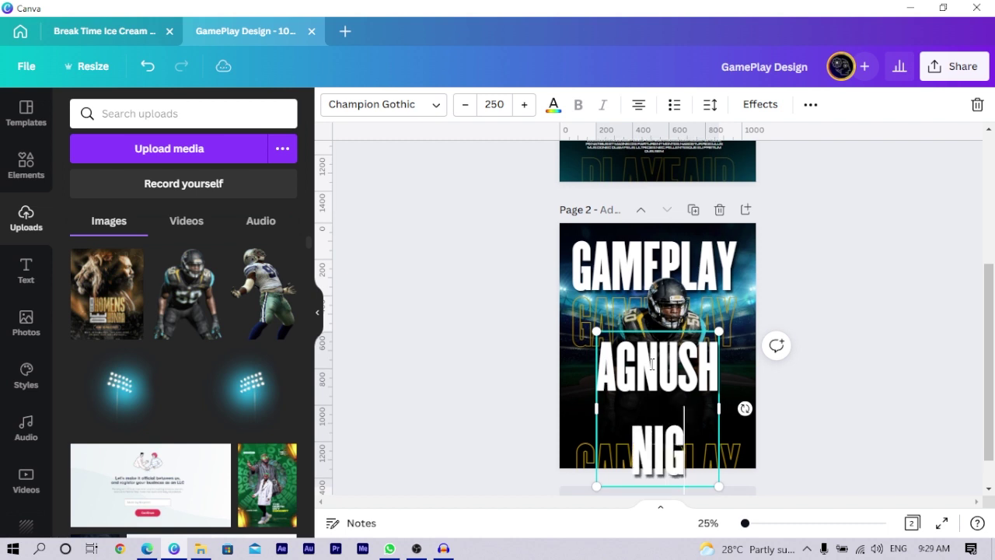
key(BackSpace)
key(BackSpace)
key(BackSpace)
key(BackSpace)
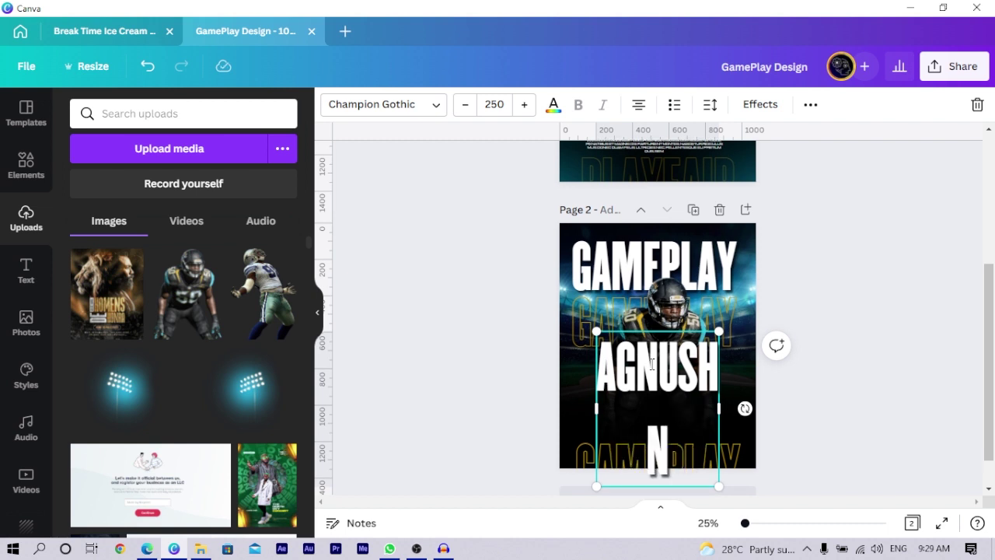
key(BackSpace)
text(SKY)
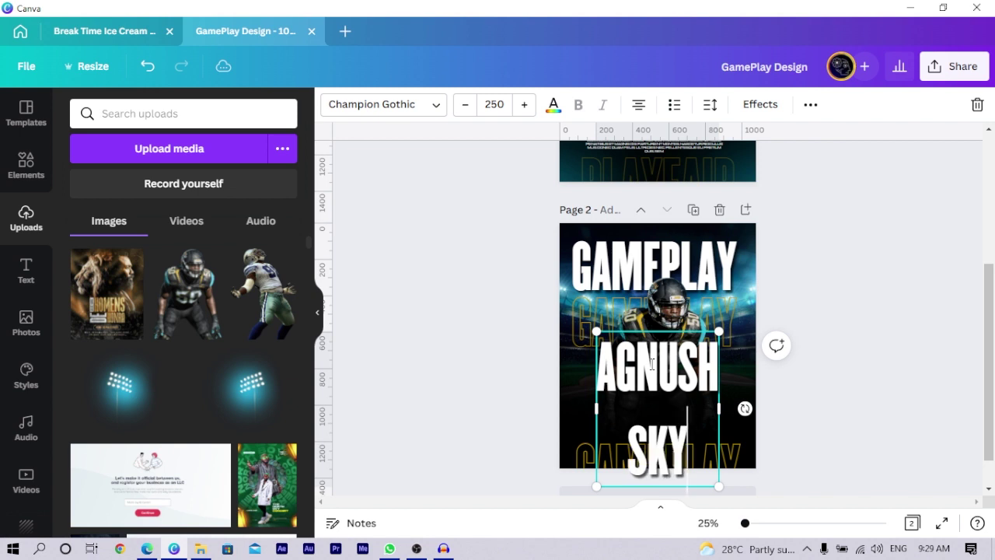
text(WALKER)
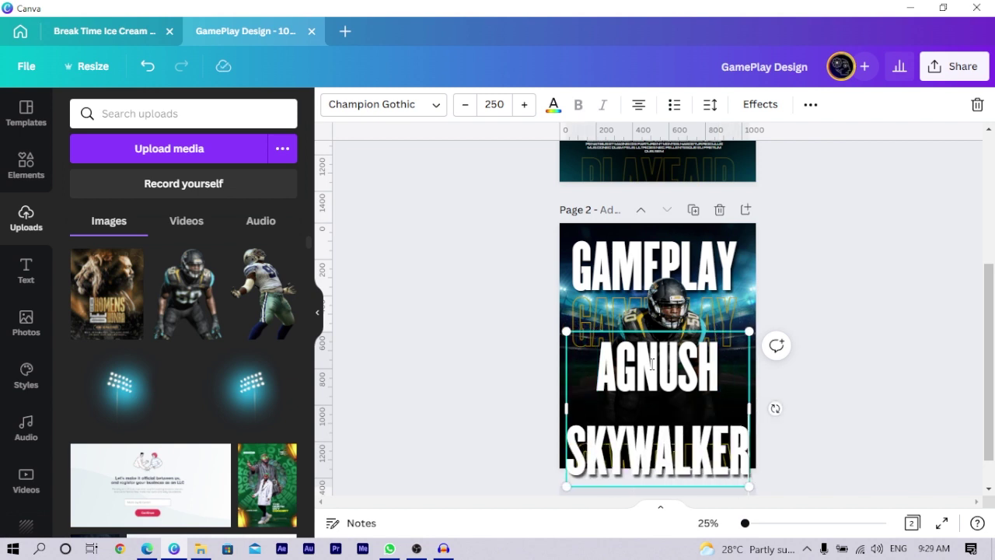
Step: Left-align the two-line player name and tighten its line spacing so the lines sit close together
key(ctrl+a)
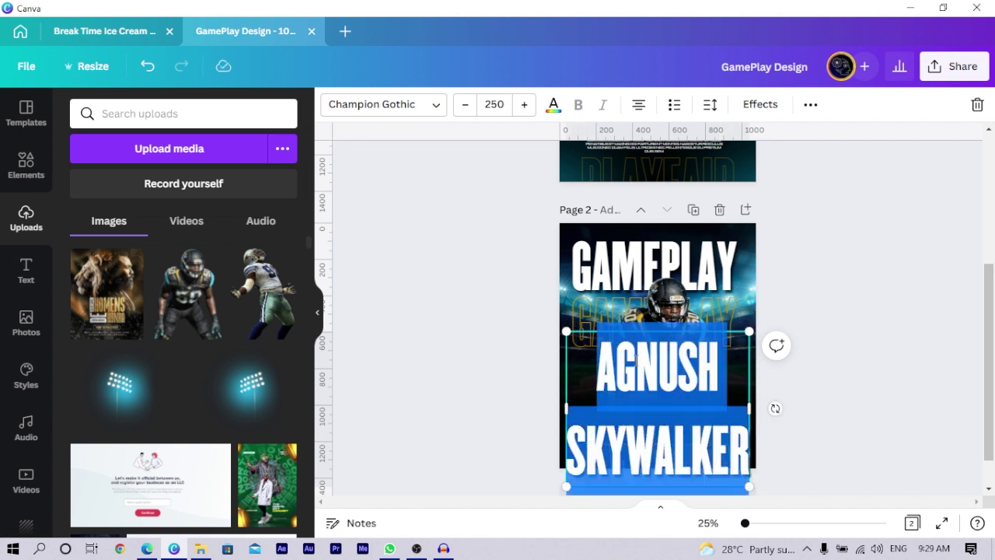
click(639, 107)
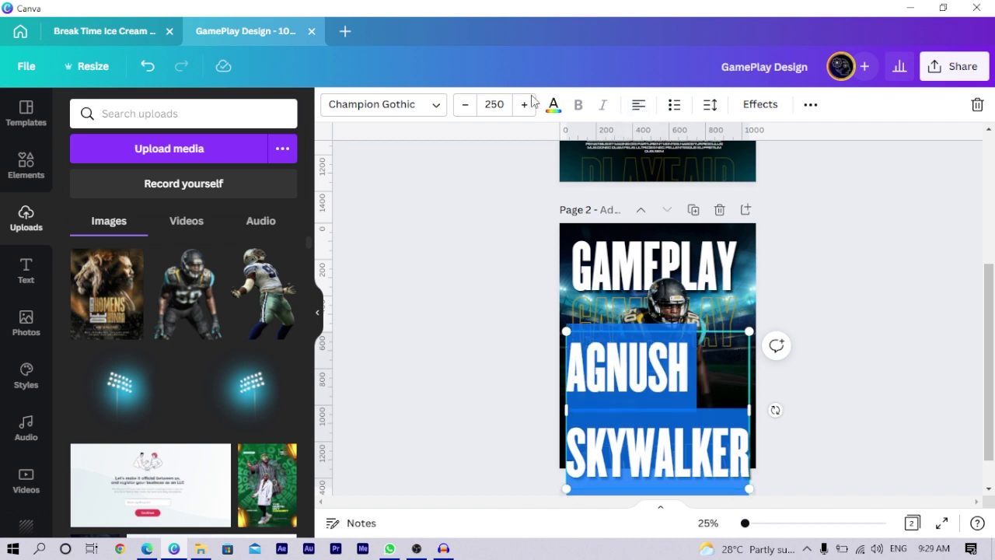
click(710, 104)
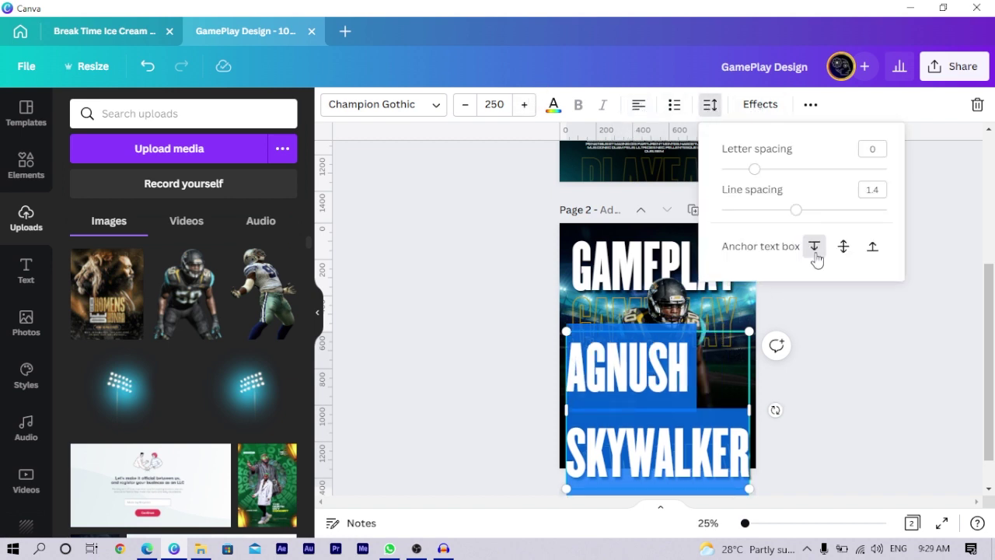
drag(796, 211, 759, 227)
Step: Remove the shadow effect from the player name and shrink it to about size 67, placed beside the player's waist
click(765, 106)
click(81, 213)
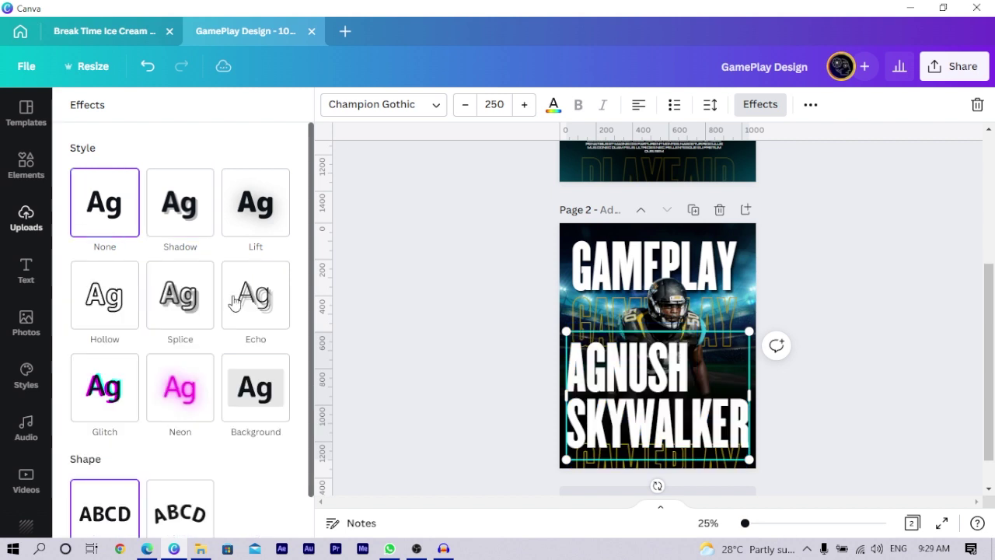
drag(655, 430, 595, 391)
drag(692, 411, 709, 415)
Step: Colour the surname line with the document's gold and reduce the whole player name to about size 62
double_click(688, 391)
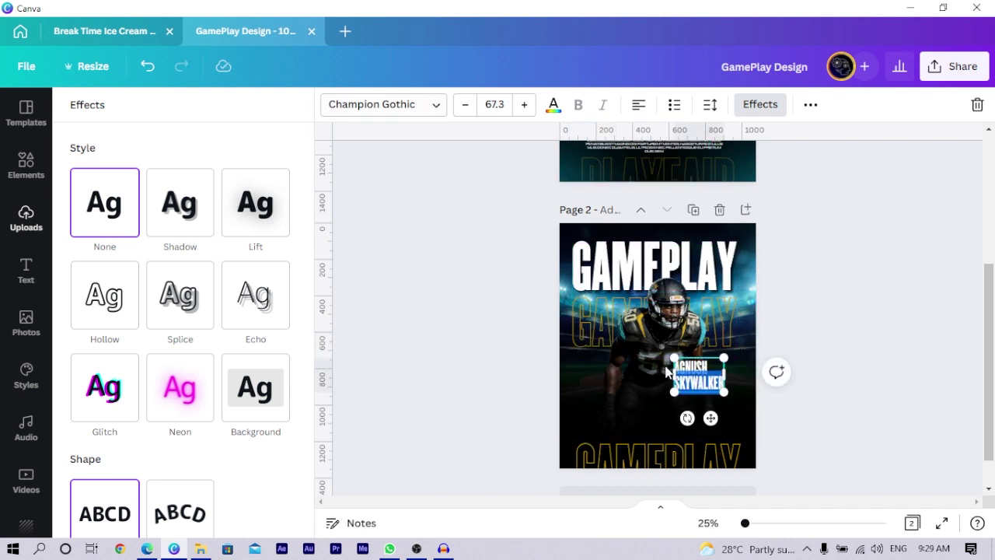
click(554, 109)
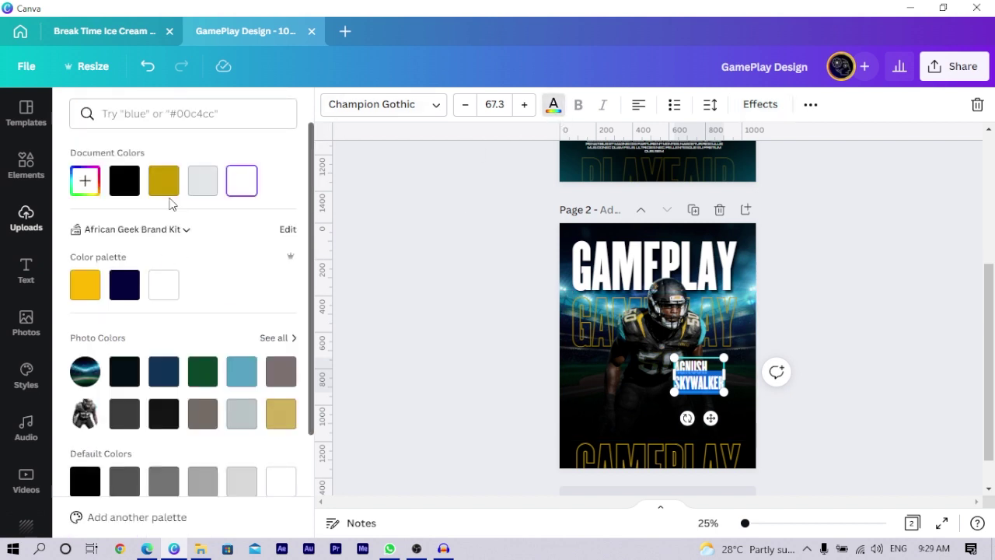
key(Escape)
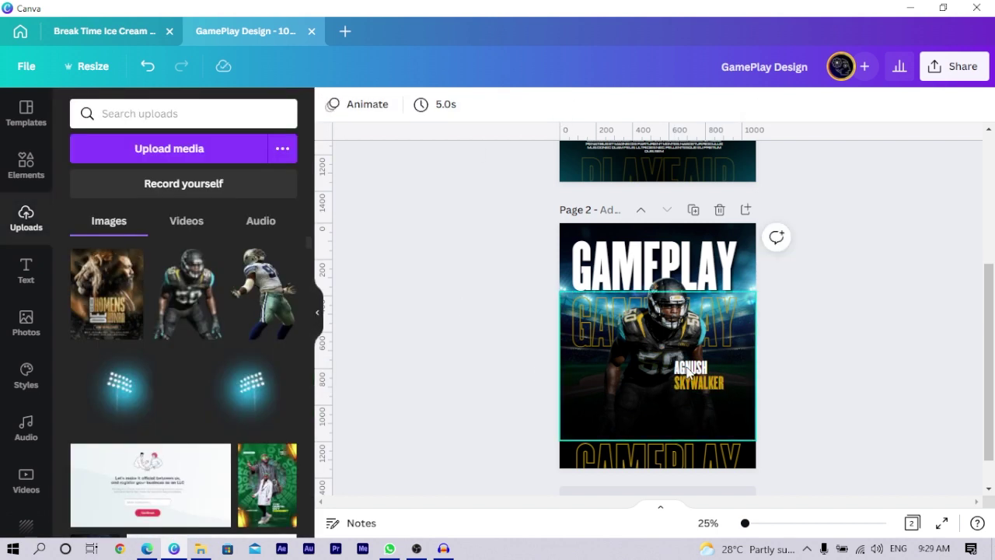
drag(721, 394, 702, 373)
click(812, 366)
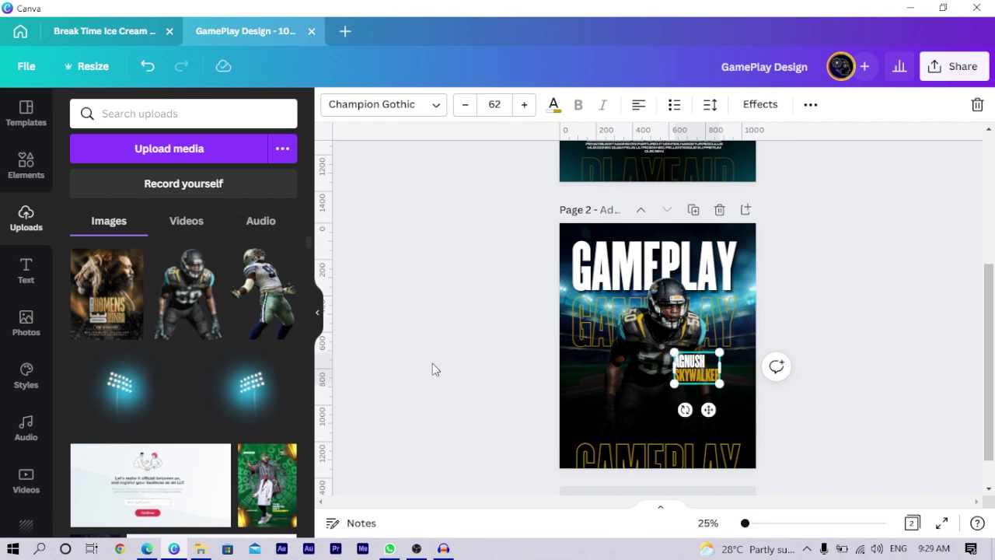
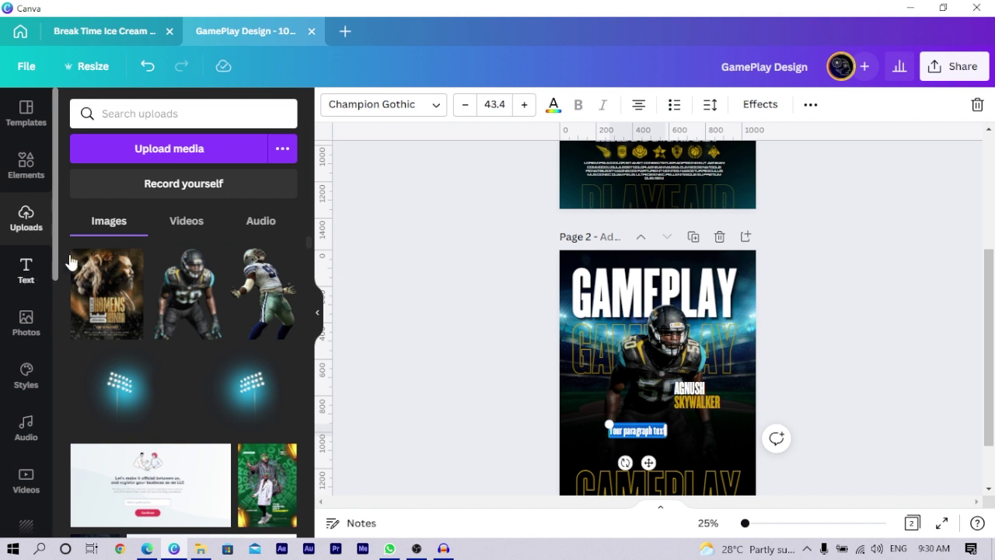
Step: Replace the placeholder paragraph text below the player with "2022 nfl championship"
click(49, 274)
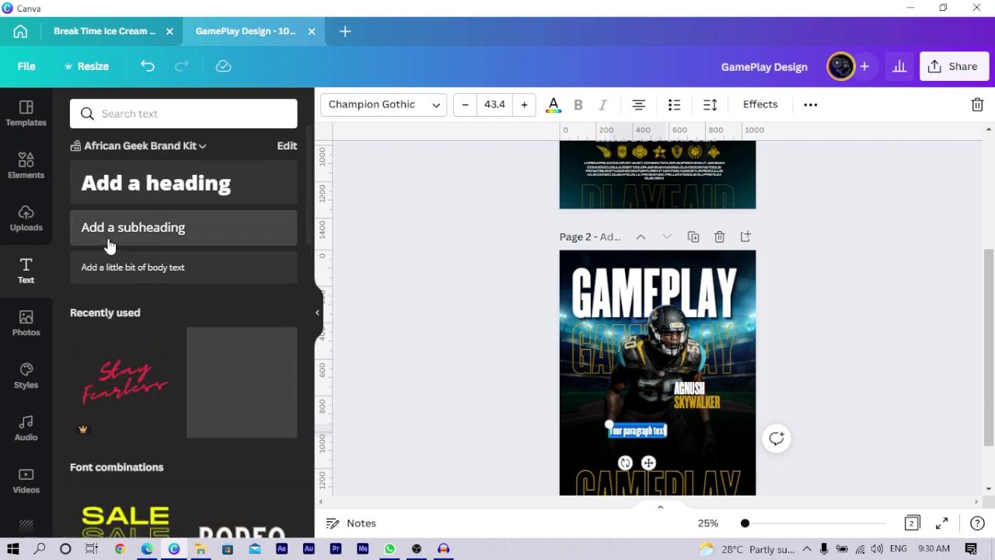
click(483, 435)
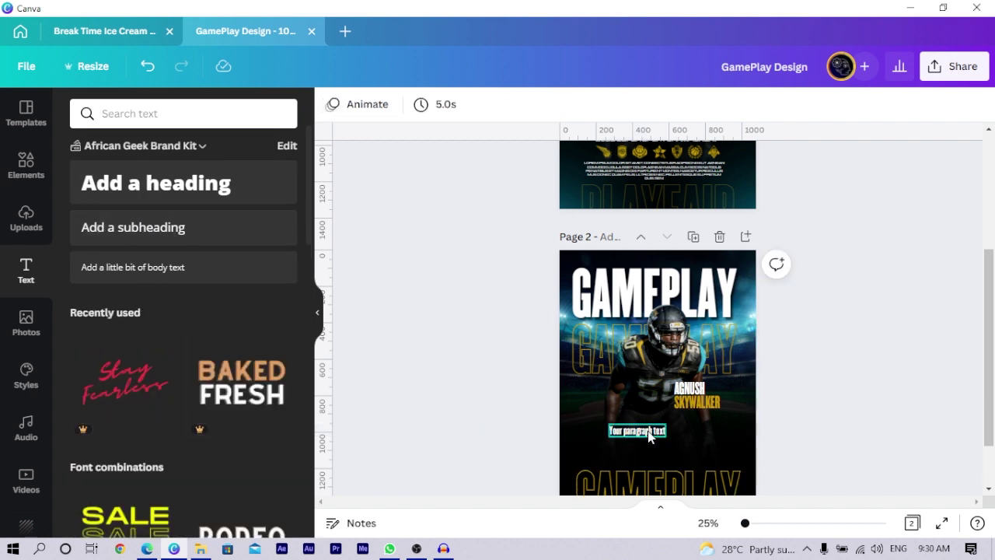
click(648, 430)
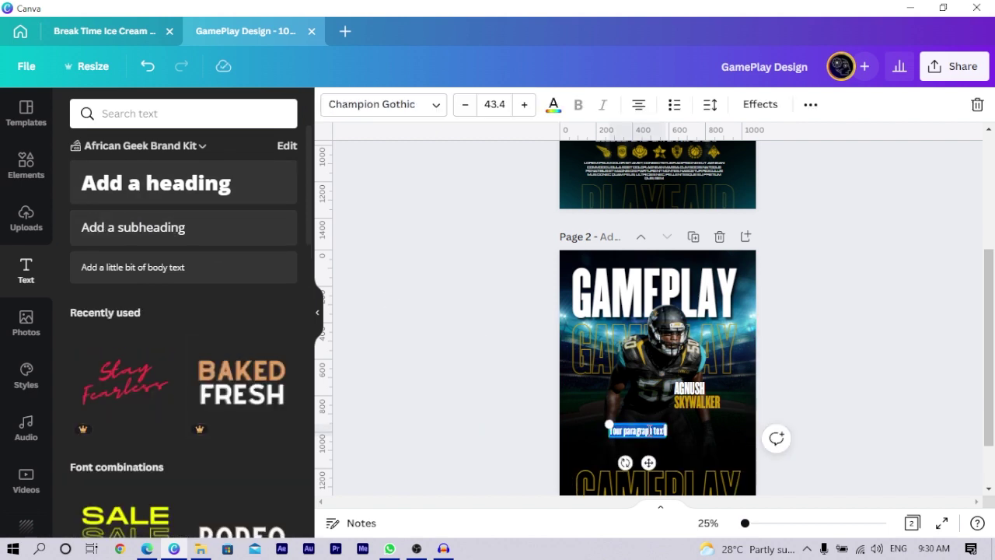
text(4)
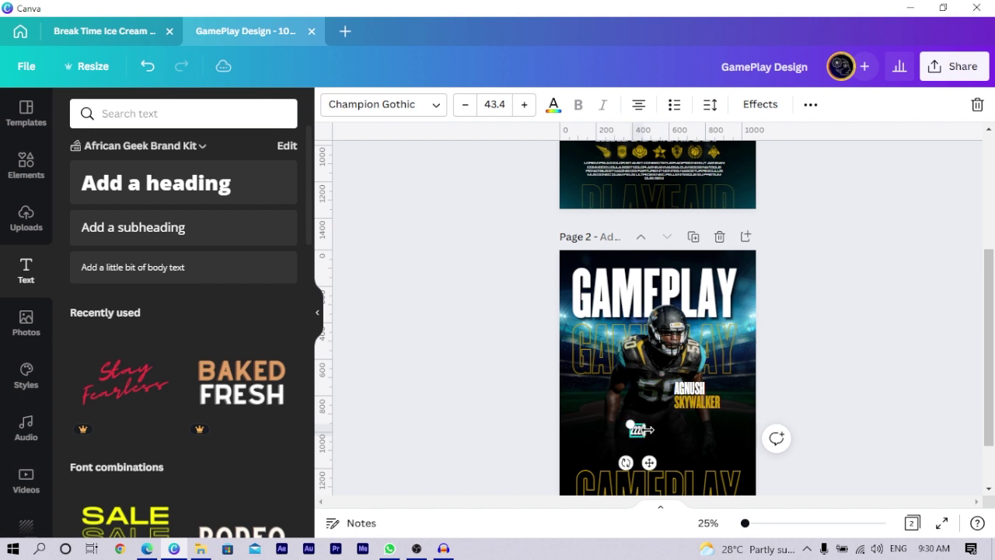
key(BackSpace)
text(2024/23)
key(BackSpace)
key(BackSpace)
key(BackSpace)
text(nfl championship)
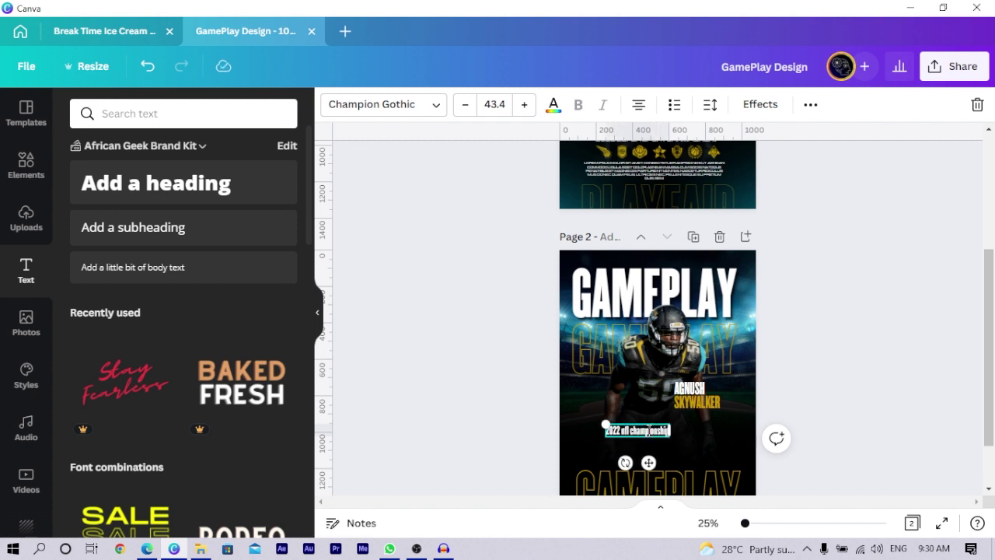
Step: Set the championship text in the Lastica font and resize it to about size 28.9 on a single line
key(ctrl+a)
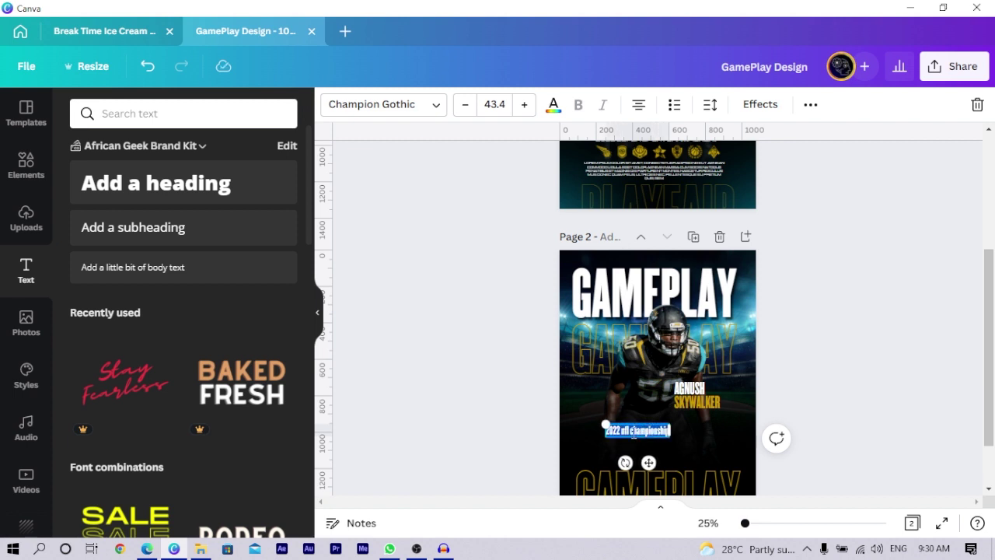
click(362, 105)
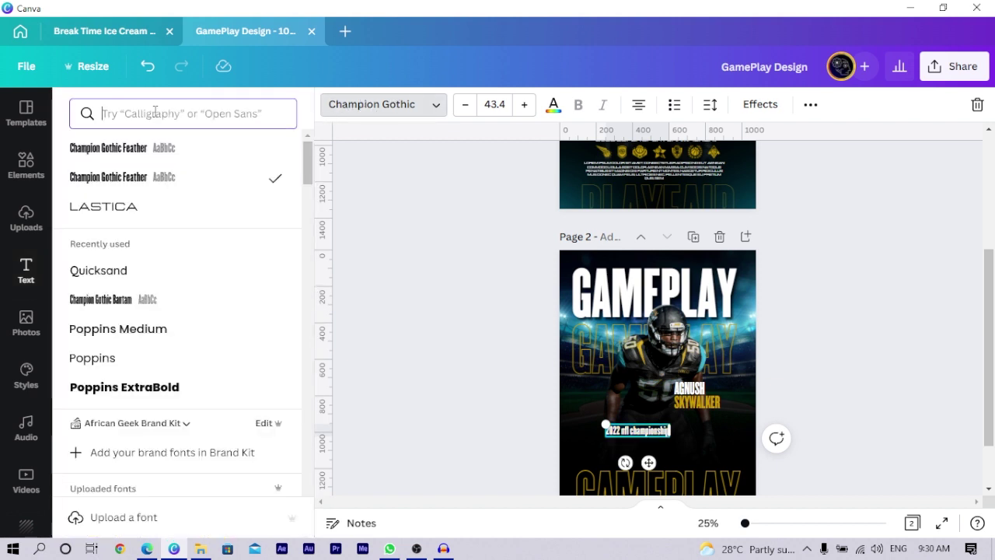
click(98, 208)
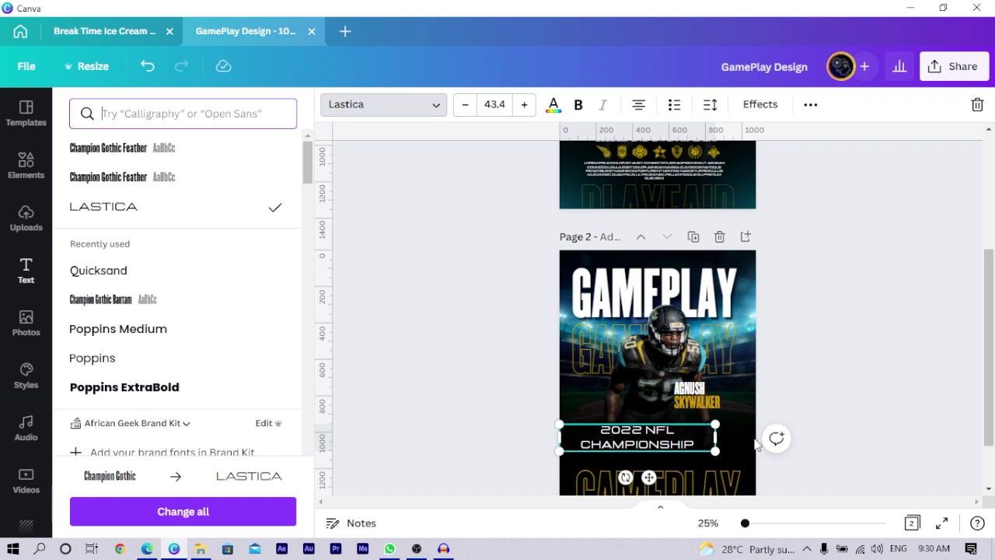
drag(716, 437, 663, 454)
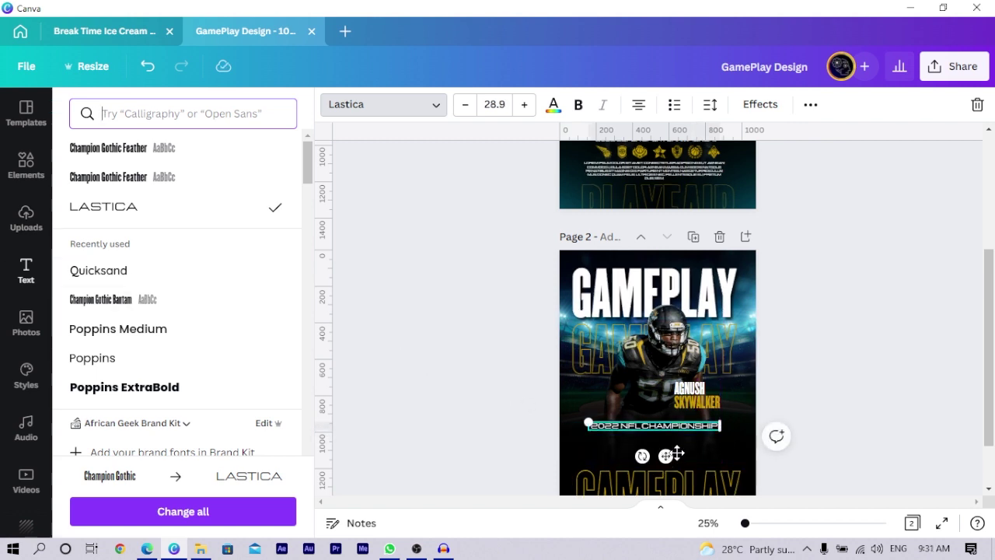
Step: Insert SUPER after 2022 in the championship text and widen its box to about 922 so it fits one line
scroll(661, 326, up, 3)
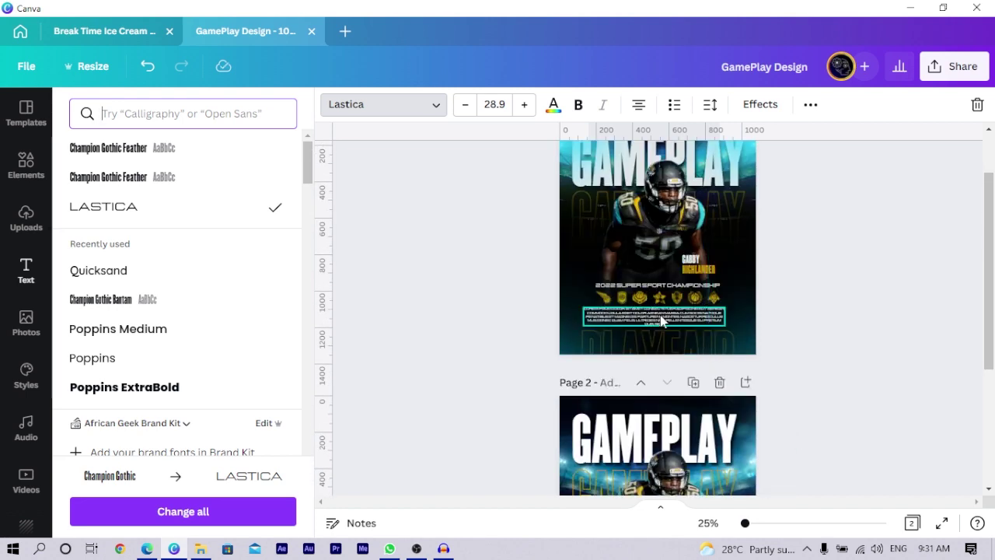
scroll(660, 318, down, 3)
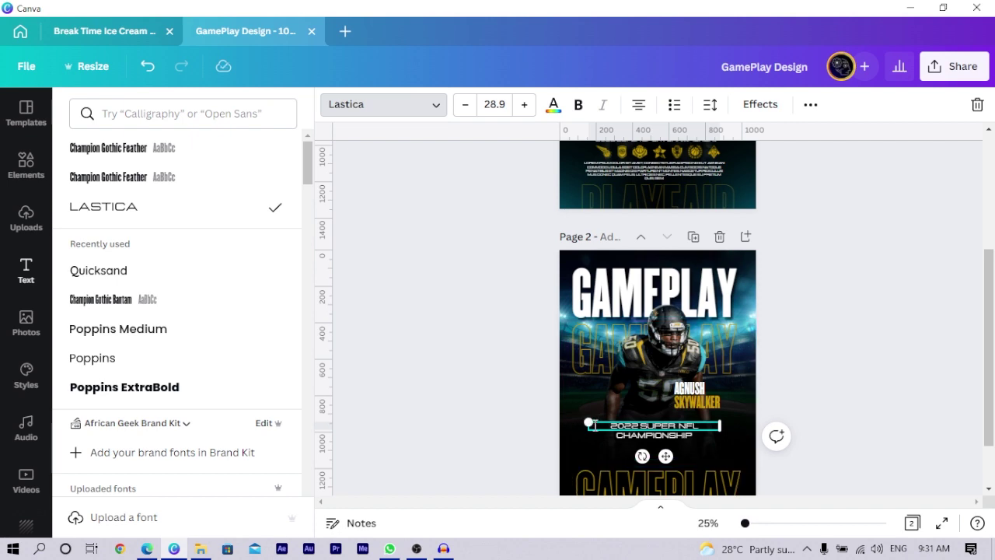
scroll(745, 451, up, 5)
scroll(801, 423, down, 5)
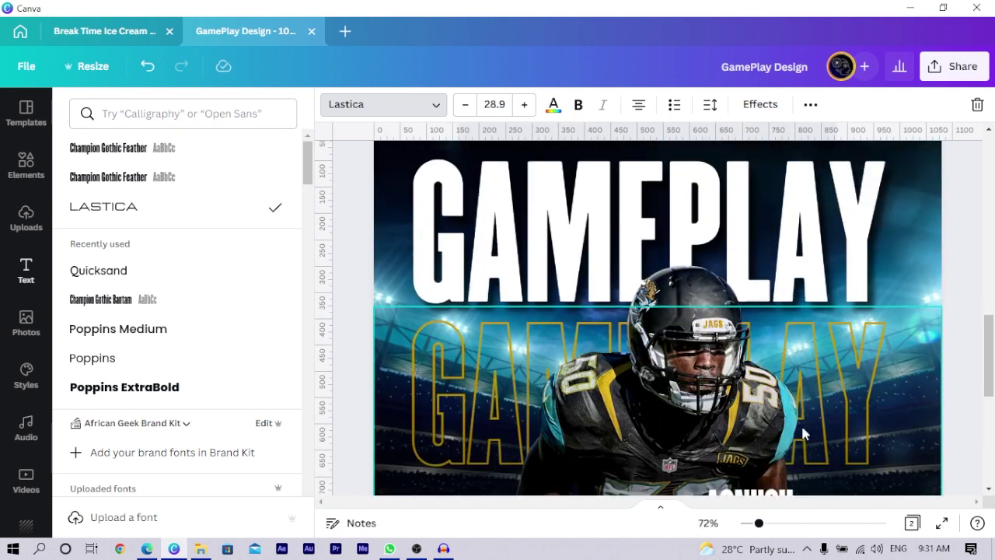
drag(845, 279, 896, 276)
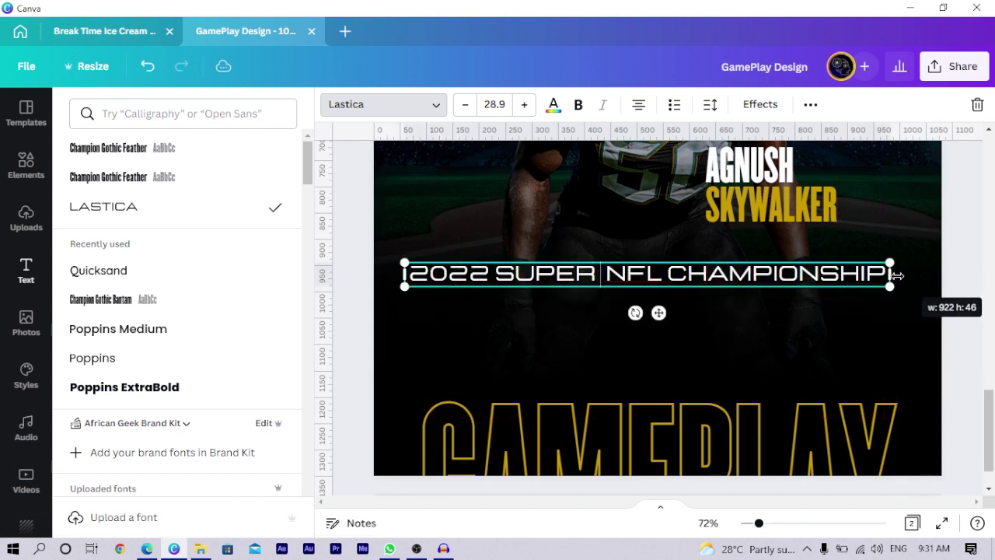
key(Escape)
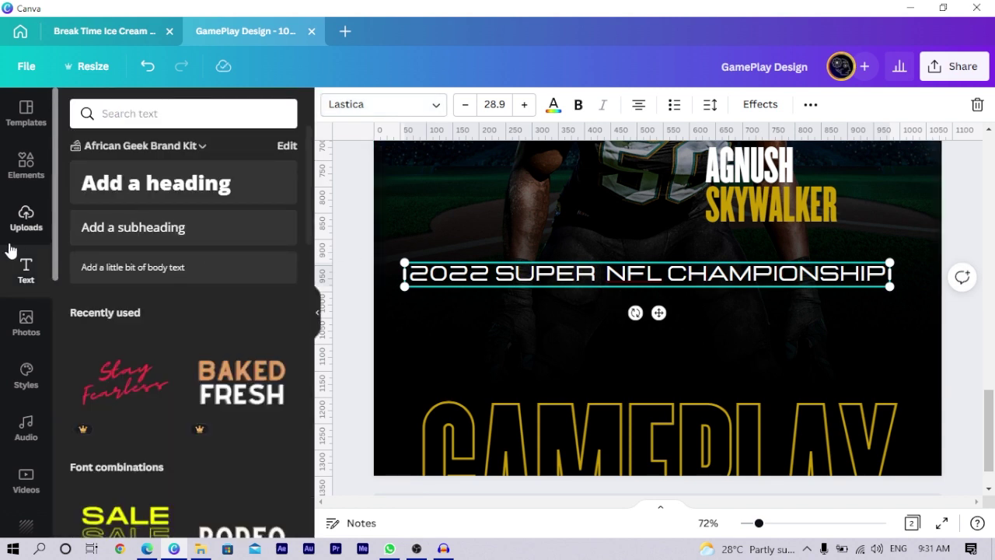
Step: Search the elements library for "sport logo" and limit the results to graphics
click(19, 167)
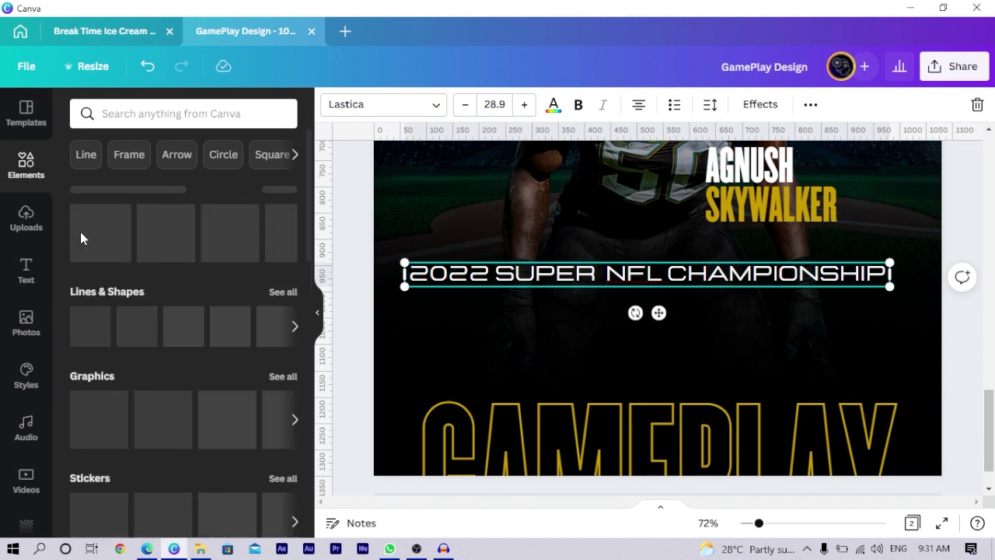
click(150, 114)
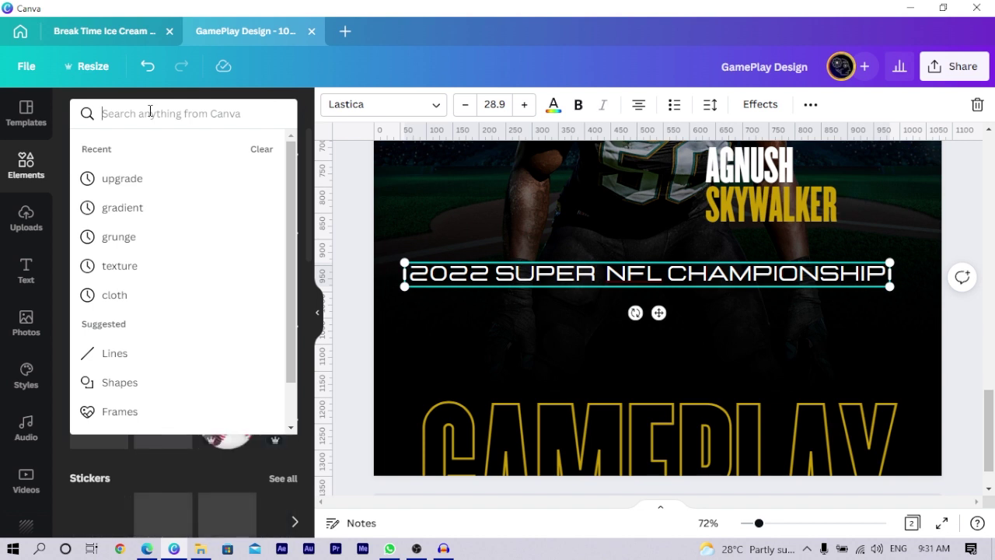
text(logo)
key(Home)
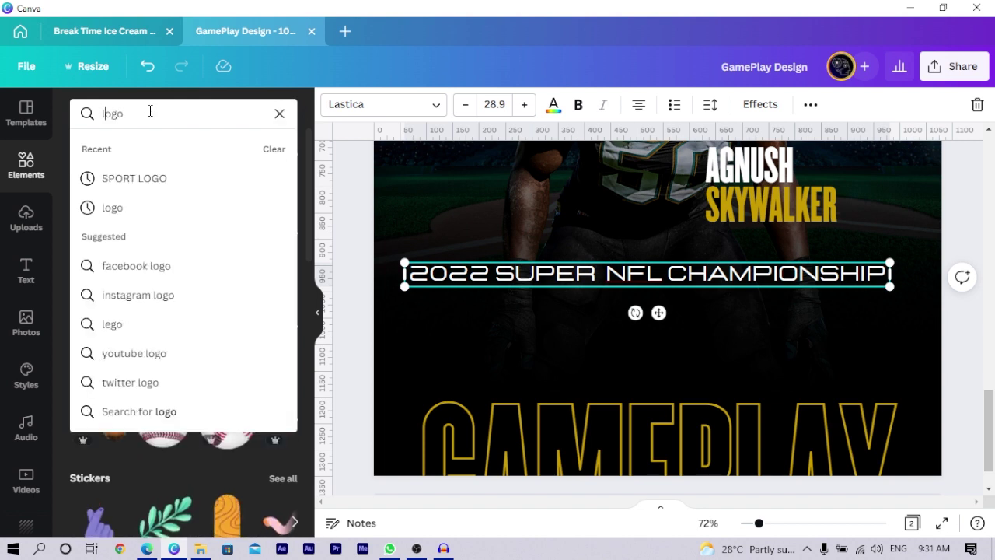
text(sp)
text(ort)
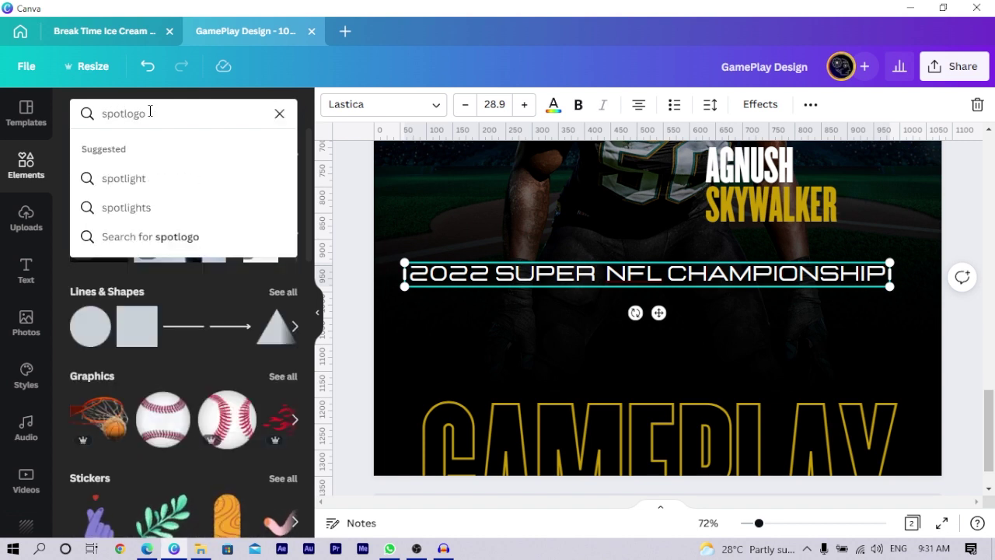
key(Return)
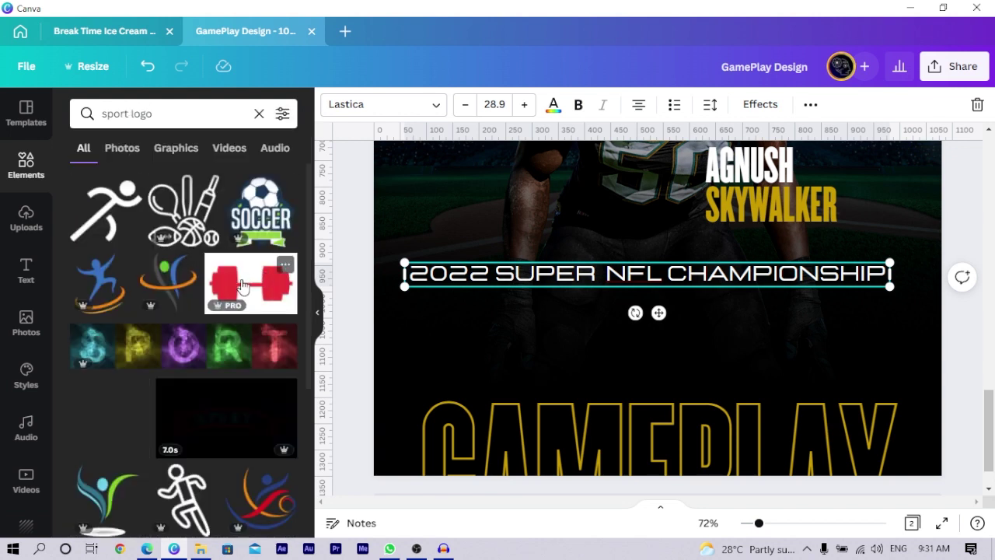
scroll(239, 378, down, 1)
scroll(240, 378, down, 3)
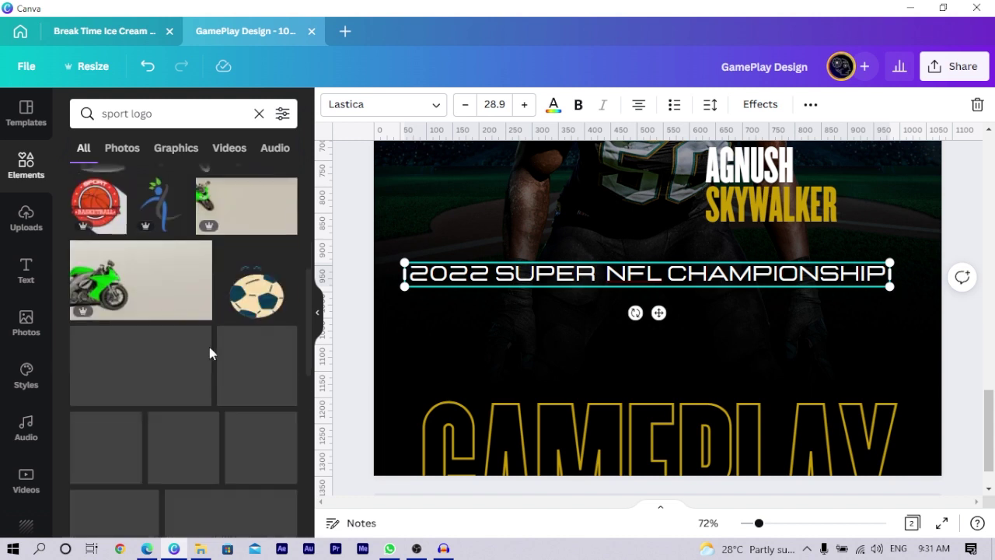
click(165, 149)
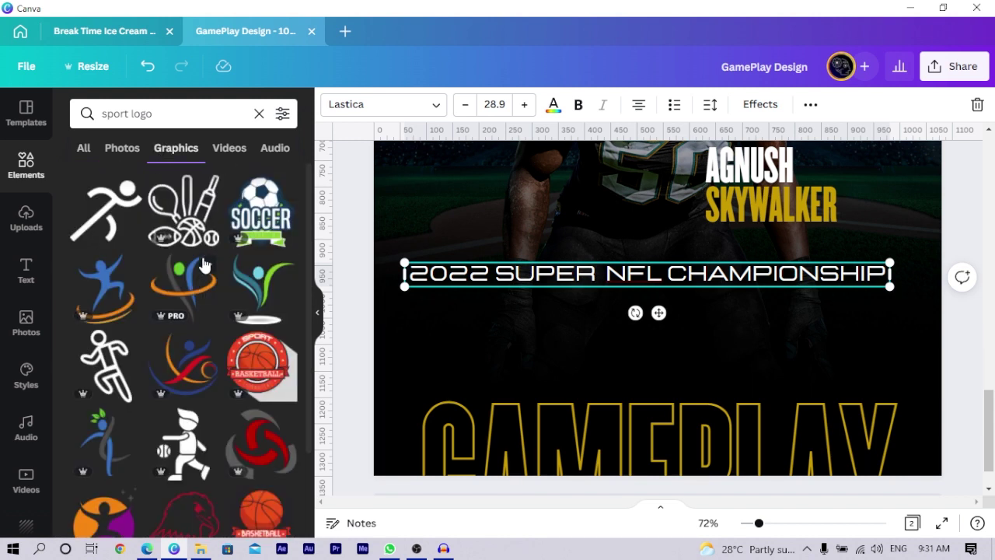
Step: Look through the sport logo graphics for suitable emblems, comparing them with the logo row on the first page's poster
scroll(126, 250, down, 2)
scroll(190, 295, down, 3)
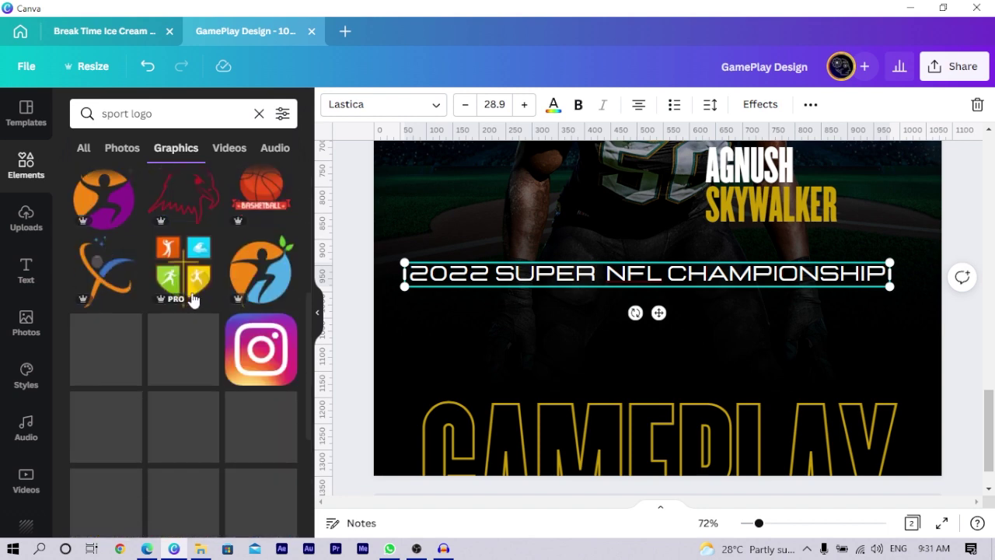
scroll(183, 315, down, 3)
scroll(173, 344, down, 6)
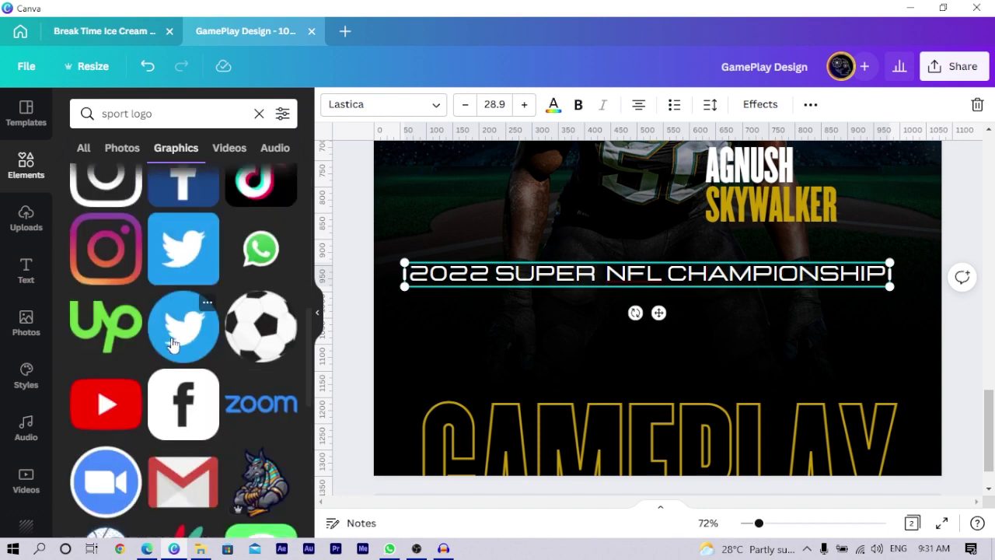
scroll(170, 342, up, 2)
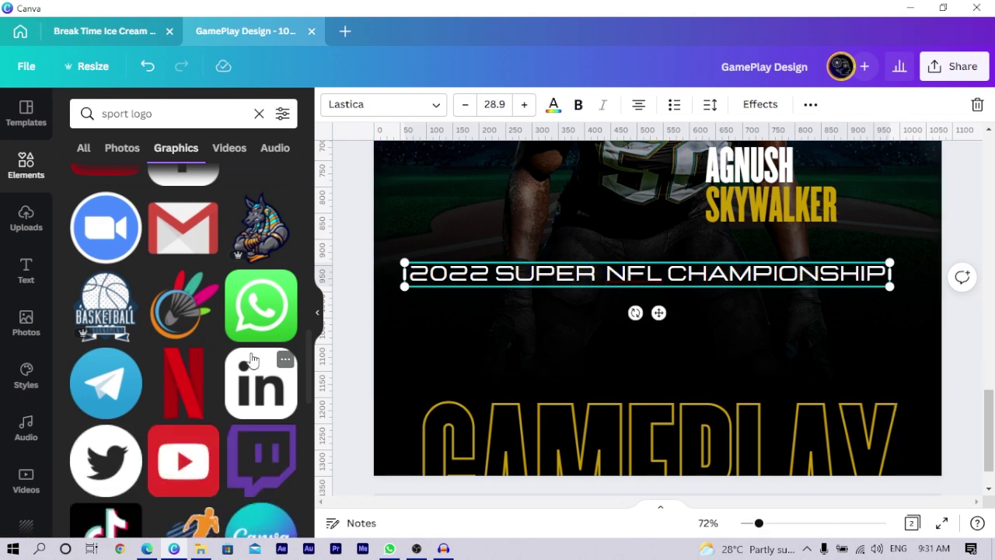
scroll(243, 348, down, 2)
scroll(243, 346, down, 1)
scroll(233, 375, down, 4)
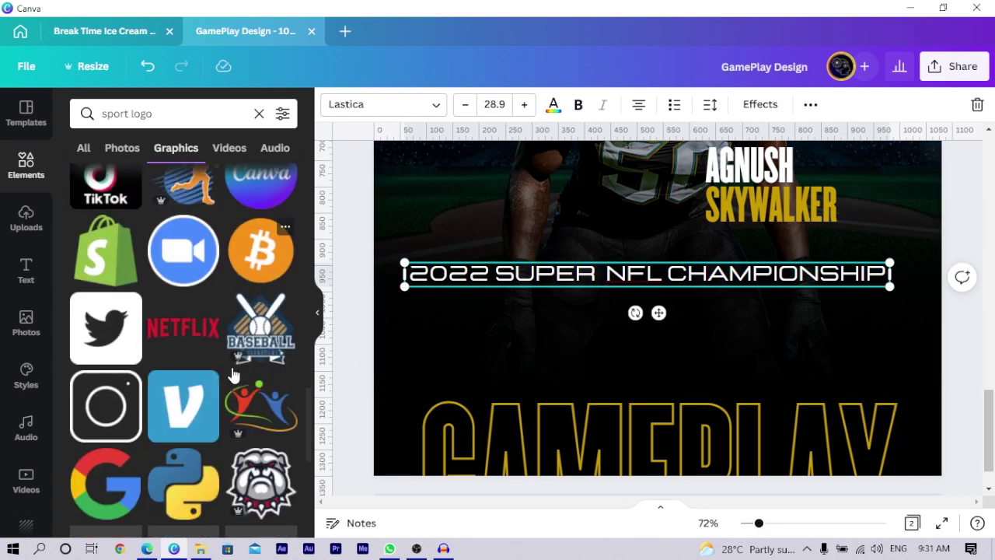
scroll(404, 386, up, 2)
scroll(404, 386, down, 10)
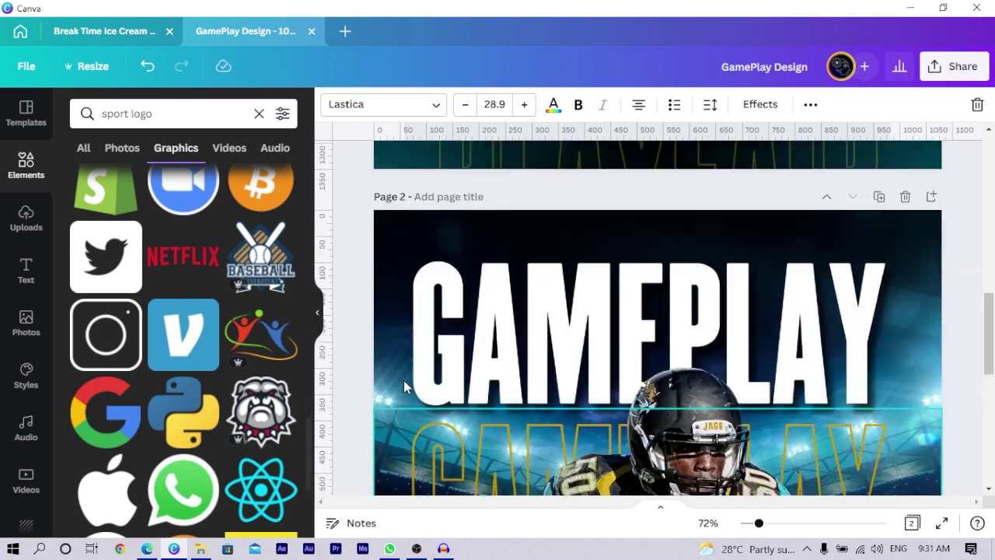
scroll(494, 372, up, 1)
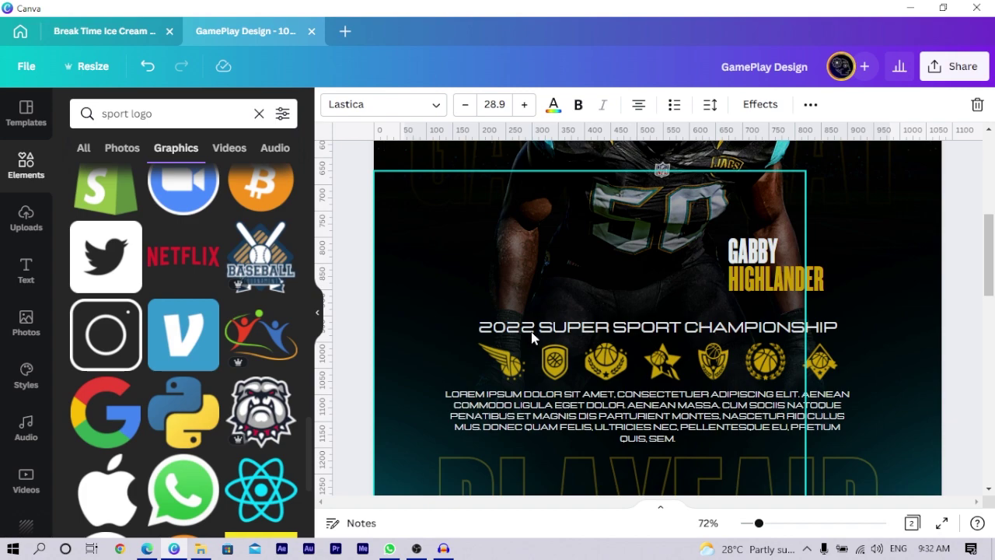
scroll(519, 351, down, 10)
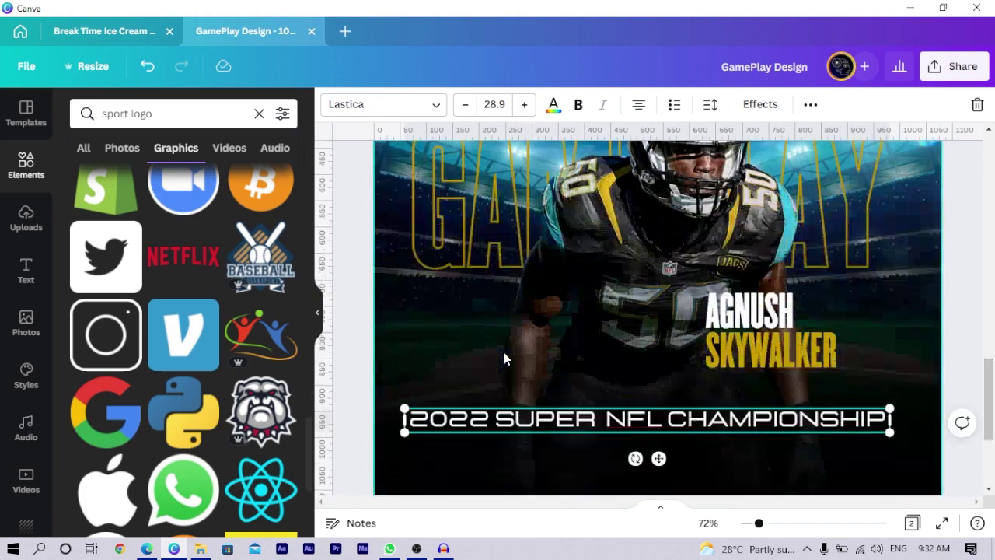
scroll(143, 431, down, 3)
scroll(144, 426, down, 3)
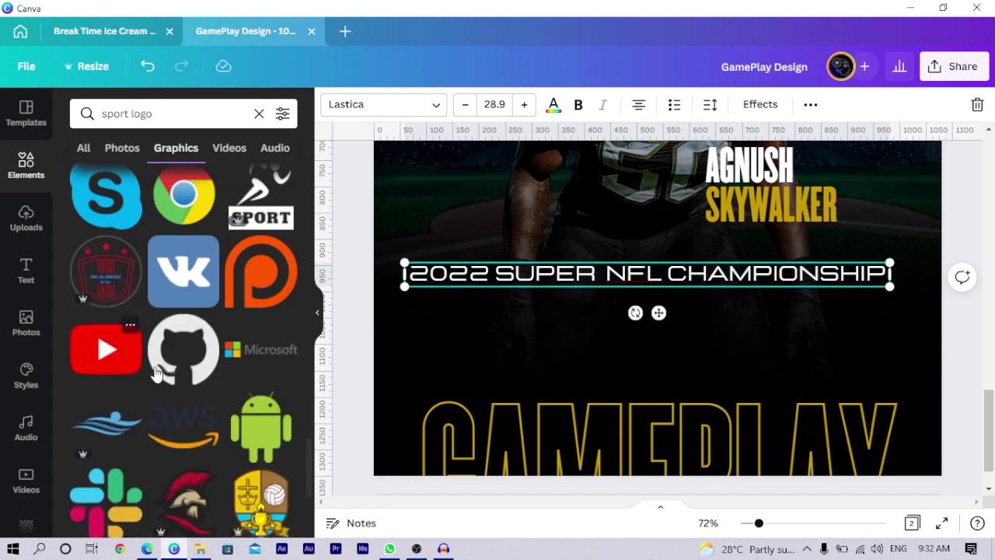
scroll(163, 366, down, 3)
scroll(180, 398, down, 2)
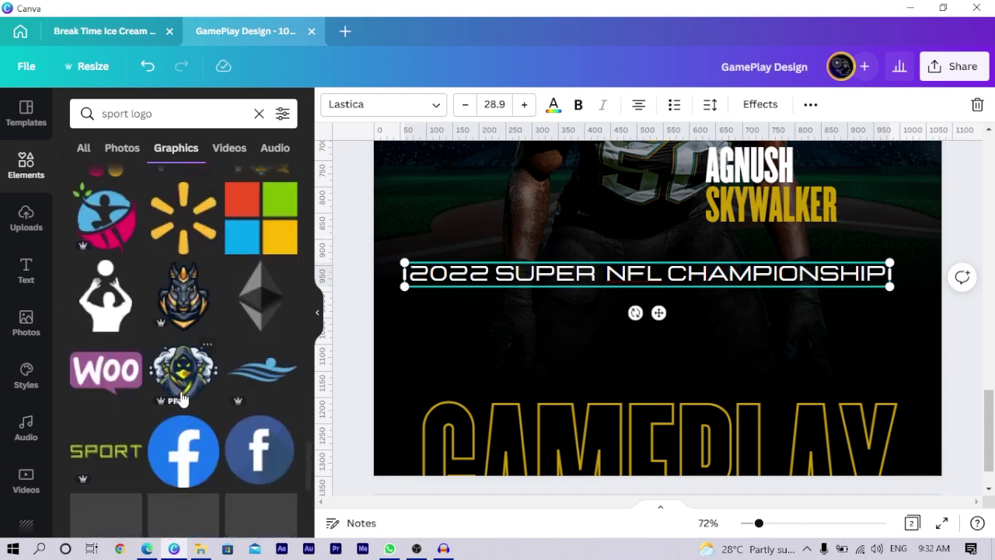
scroll(122, 330, down, 3)
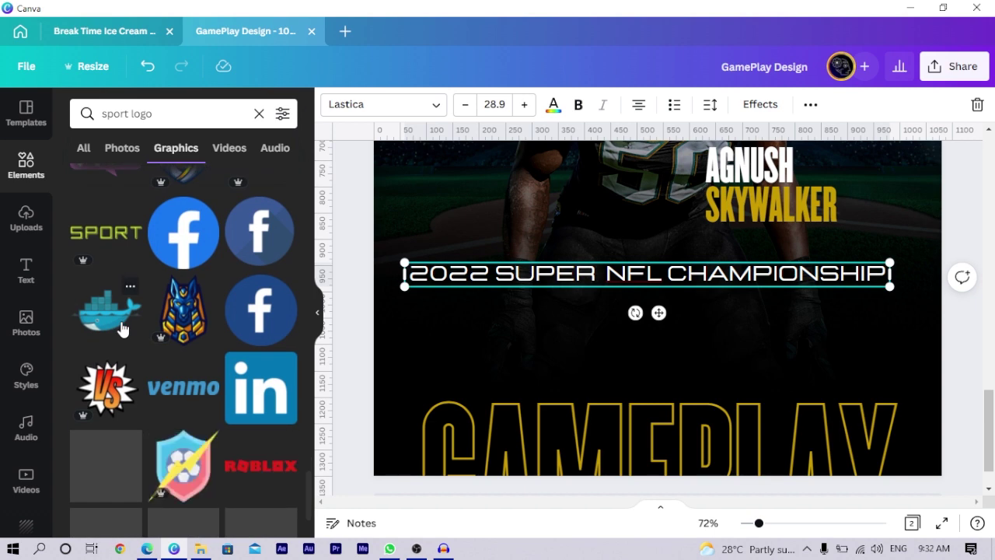
scroll(122, 330, down, 2)
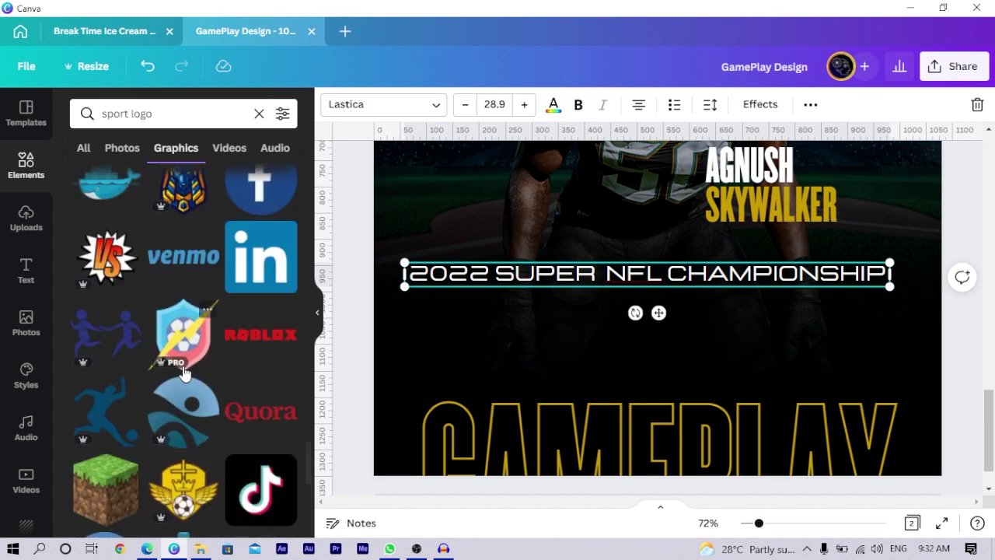
scroll(122, 329, down, 6)
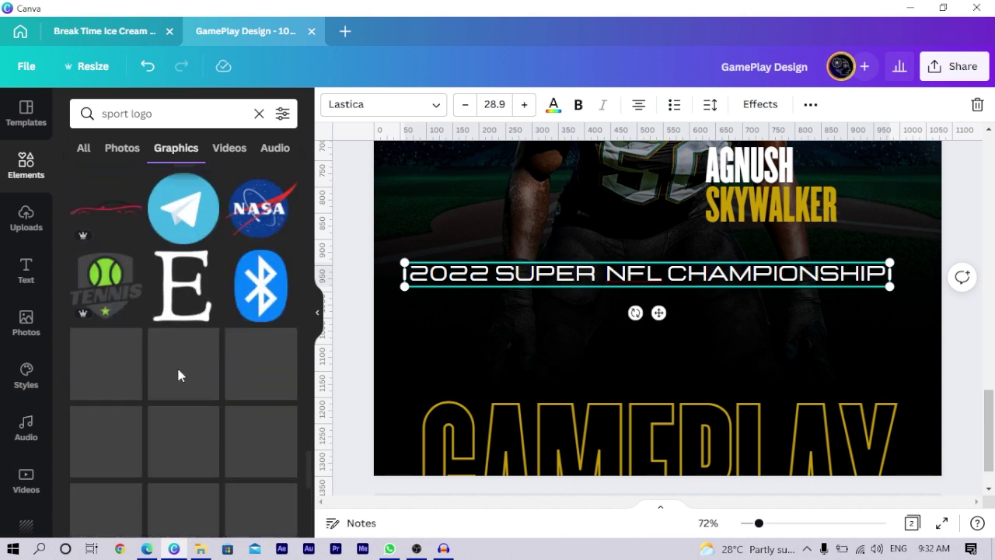
Step: Add the Tennis shield graphic to the poster and recolor its gray parts gold and its green parts white
click(112, 290)
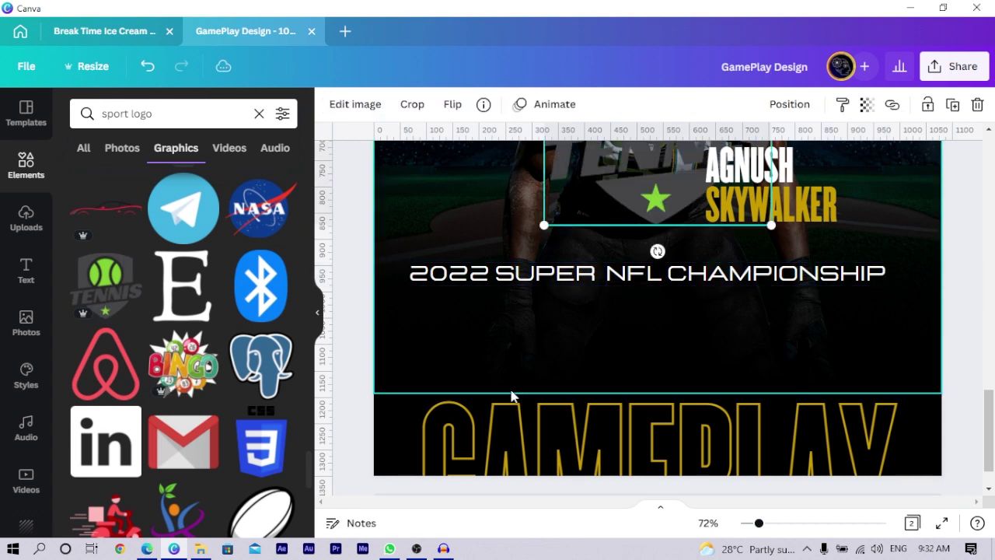
drag(627, 156, 499, 334)
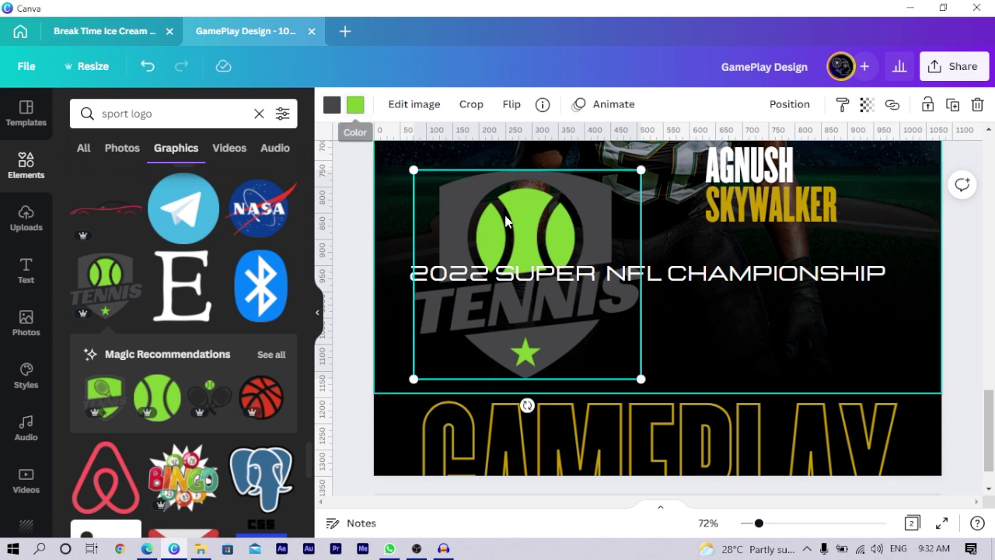
click(332, 104)
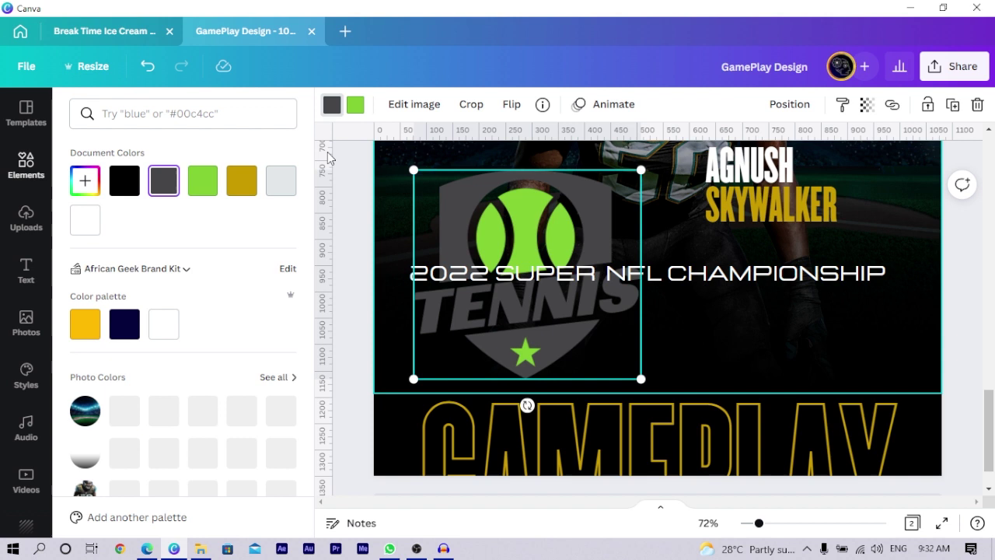
click(243, 183)
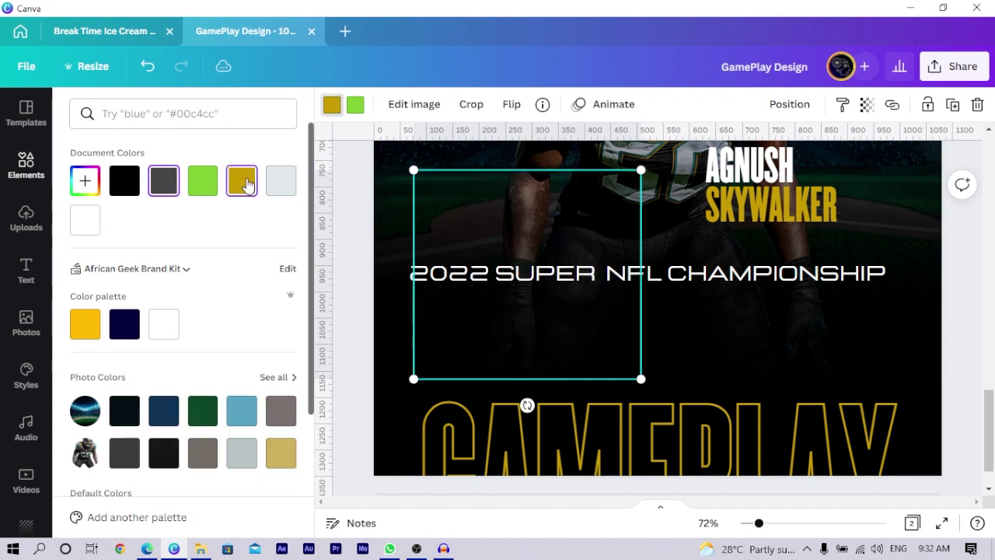
click(356, 107)
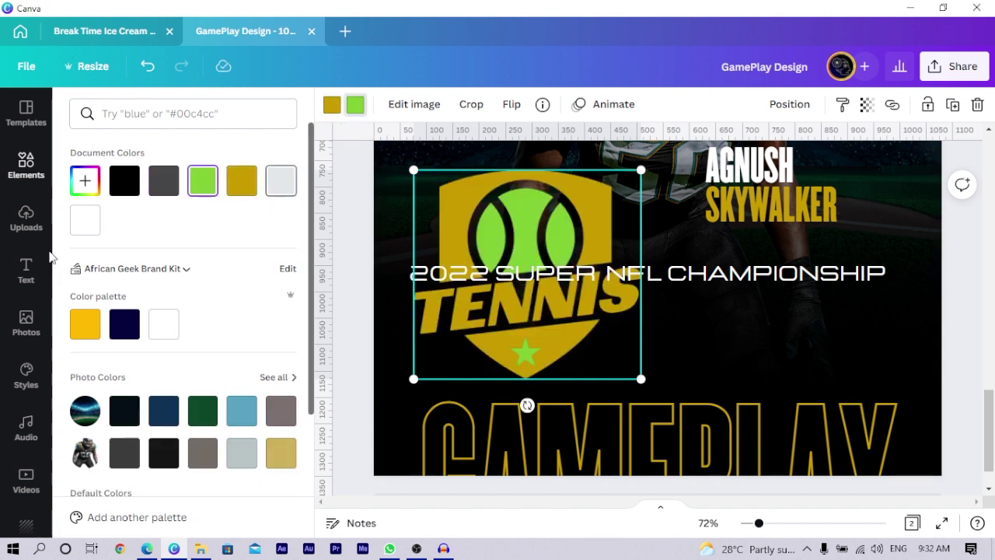
click(85, 220)
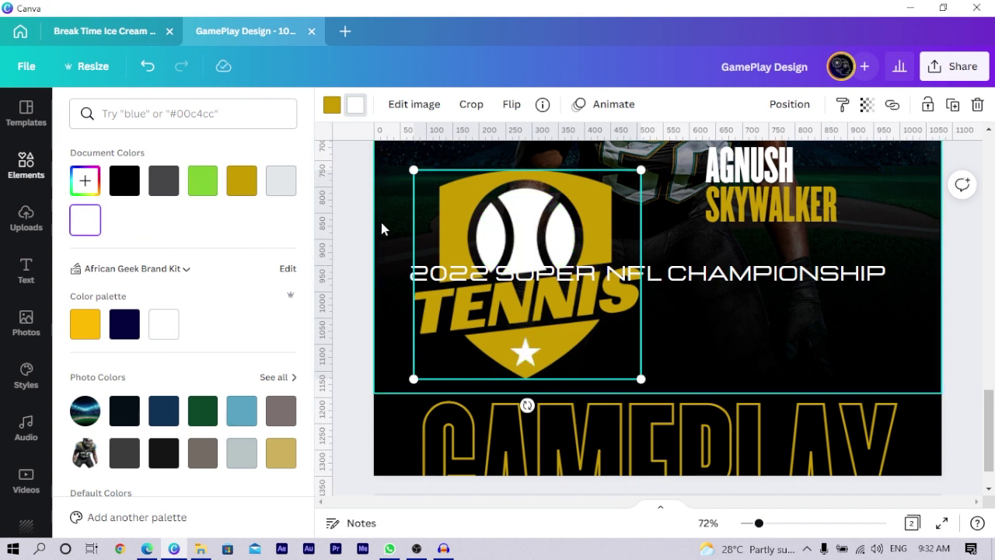
Step: Shrink the Tennis logo to a small badge and place it just below the championship text, under SUPER
drag(412, 171, 606, 347)
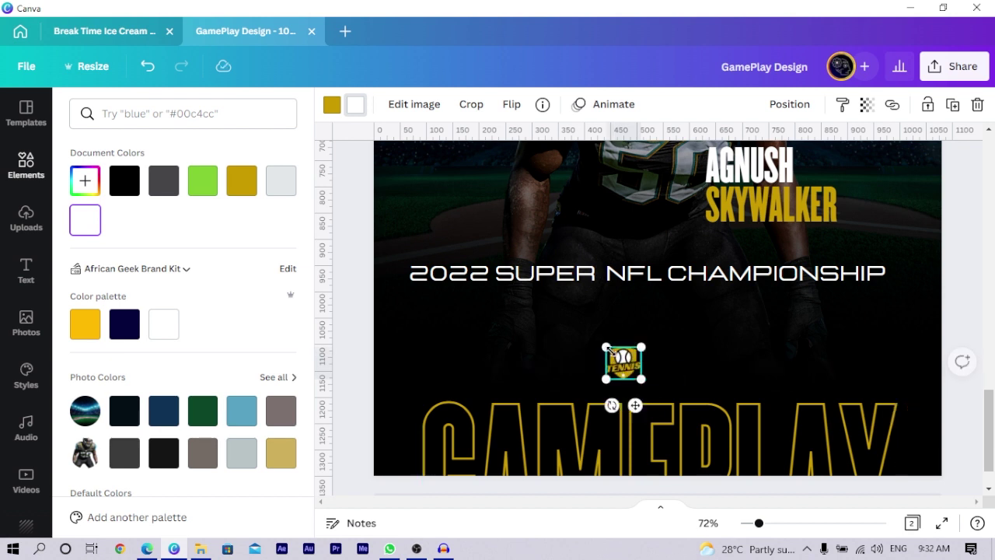
click(544, 300)
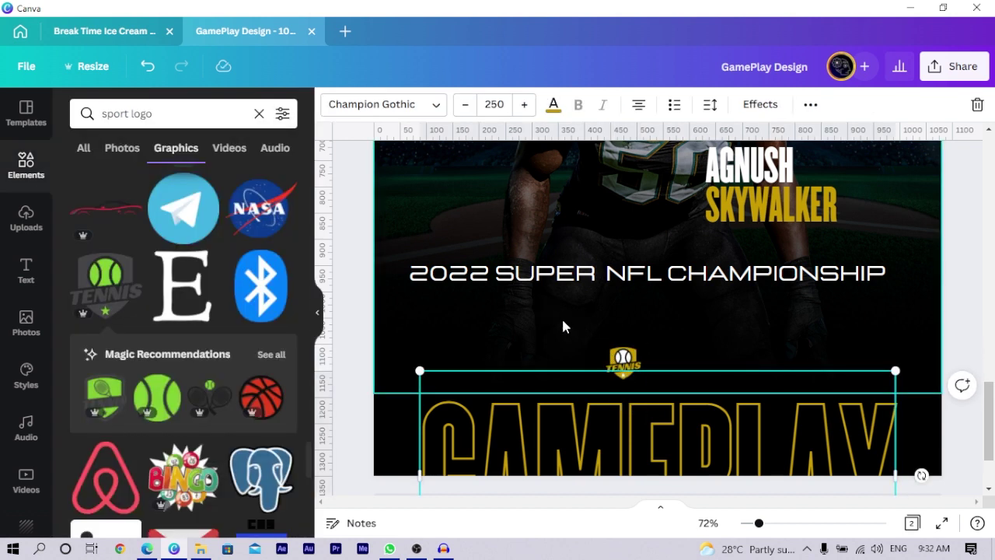
click(623, 356)
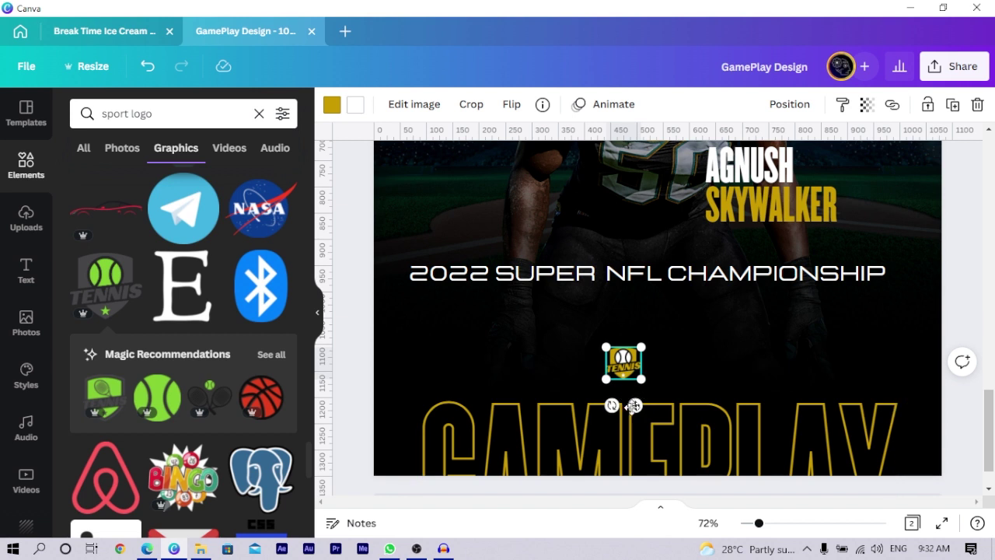
drag(631, 405, 532, 356)
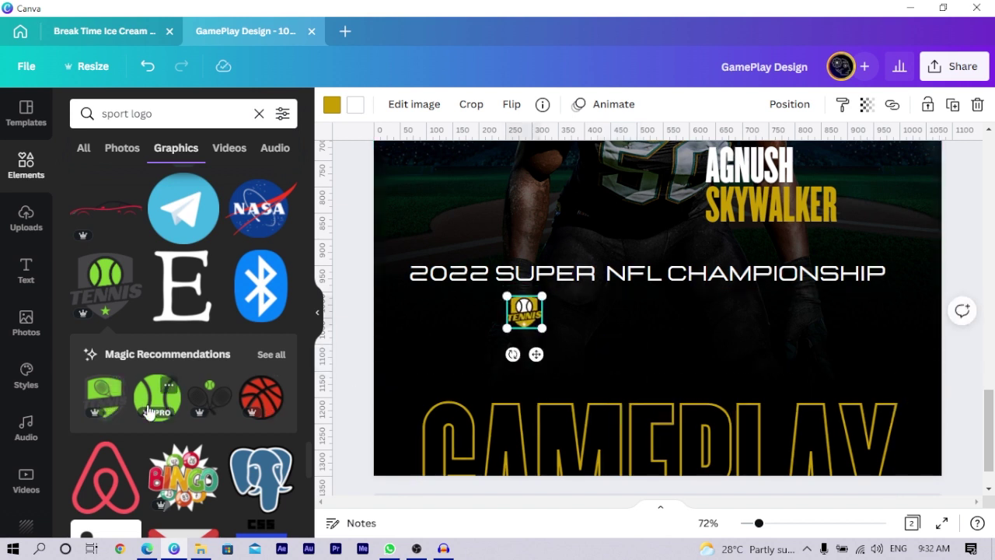
Step: Browse the full set of recommended graphics related to the Tennis logo
click(271, 355)
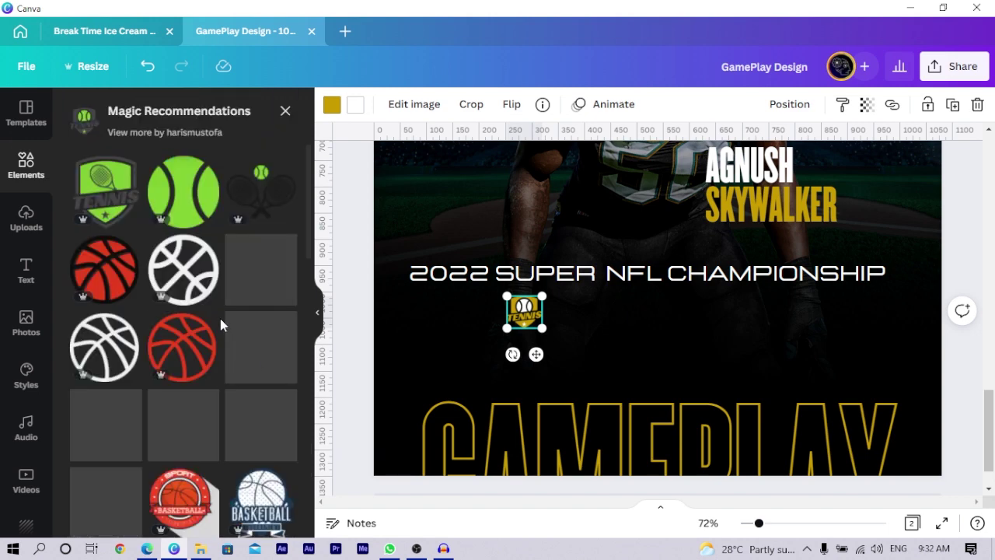
scroll(141, 246, down, 2)
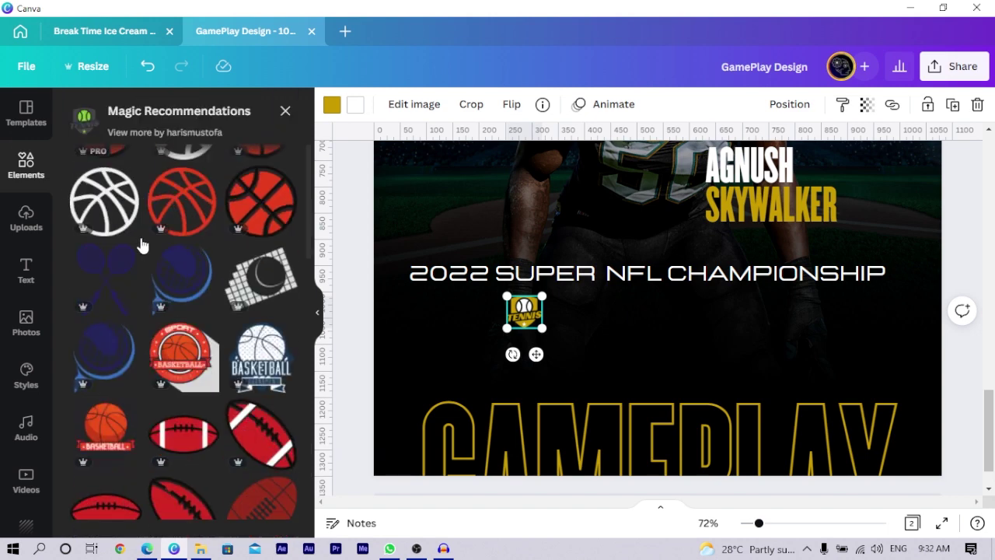
scroll(154, 270, down, 2)
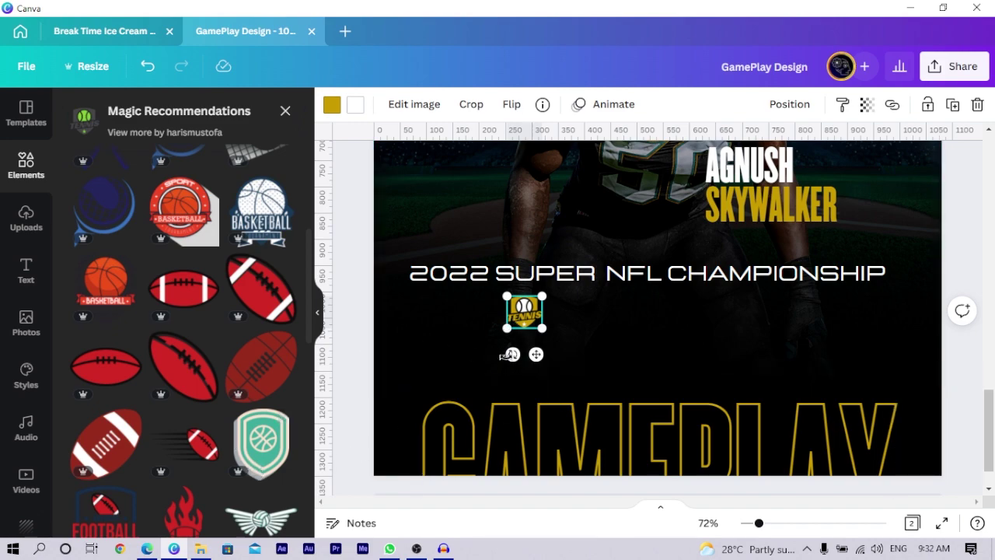
Step: Replace the Tennis badge with the row of seven gold sport logos copied from the first page, placed below the championship text
scroll(523, 325, down, 10)
scroll(520, 290, up, 3)
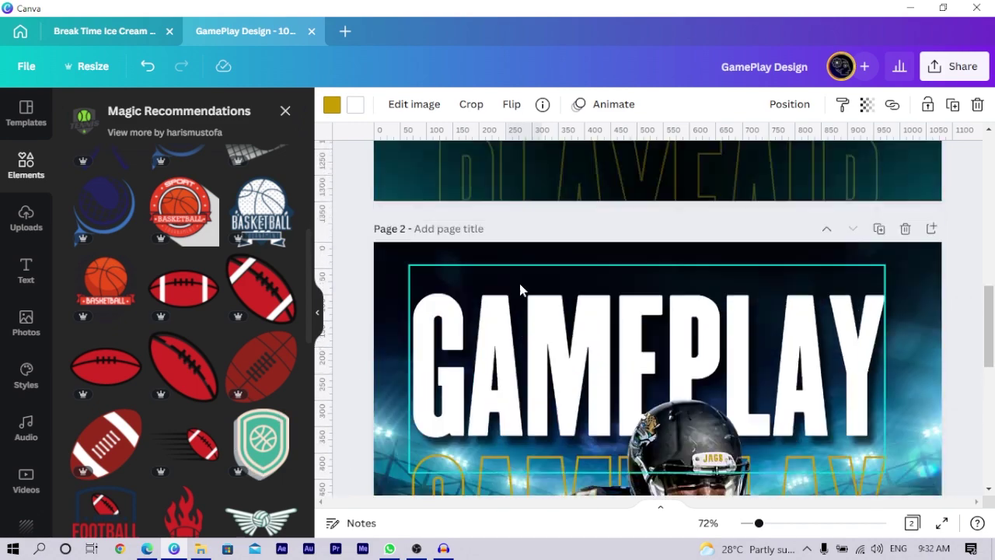
scroll(520, 290, up, 5)
scroll(508, 263, down, 7)
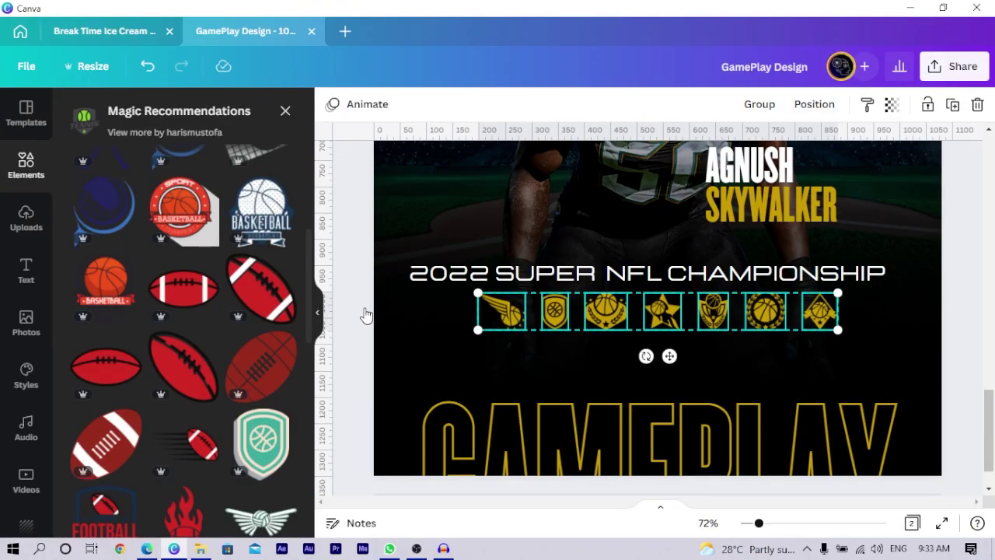
key(Escape)
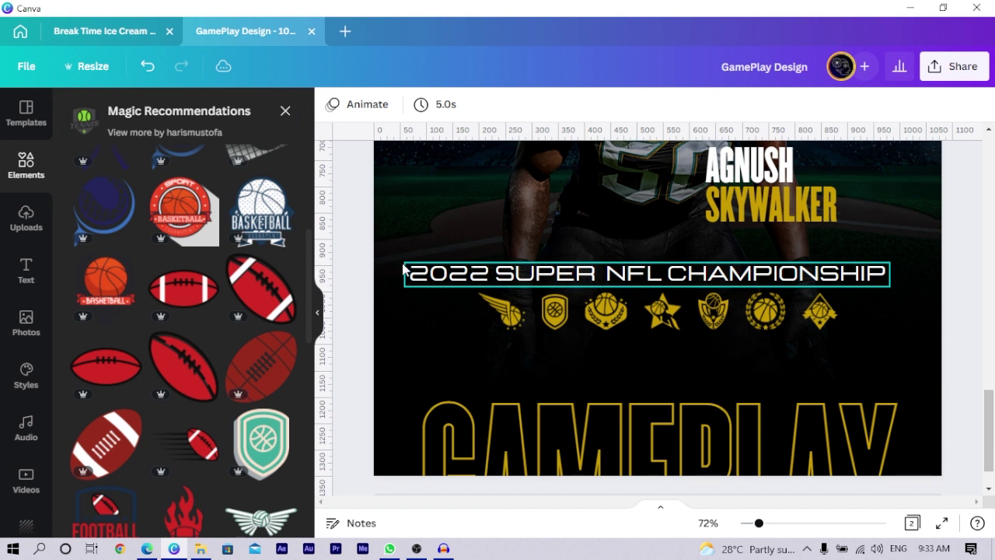
Step: Scale the 2022 SUPER NFL CHAMPIONSHIP text down to size 24.6 and center it horizontally on the page
click(428, 279)
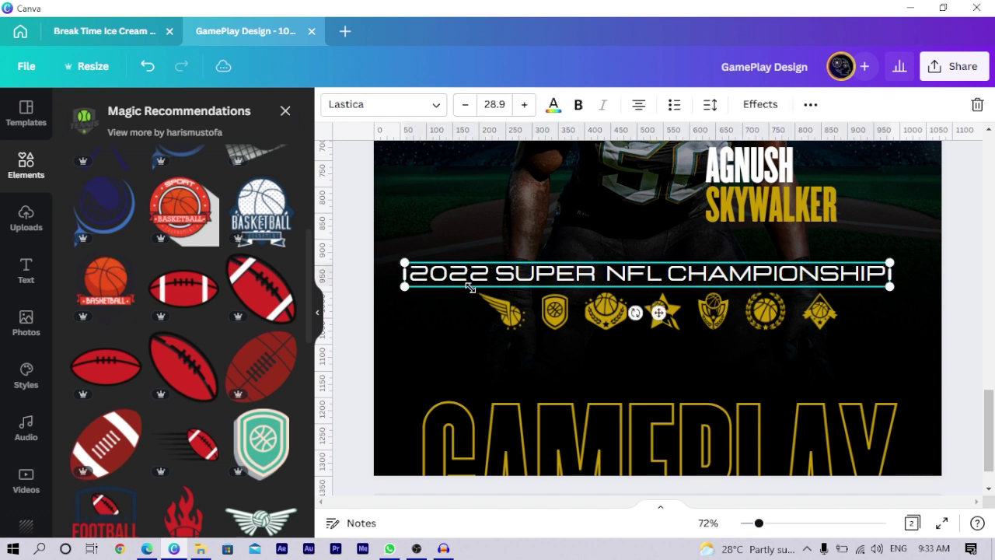
drag(476, 293, 477, 294)
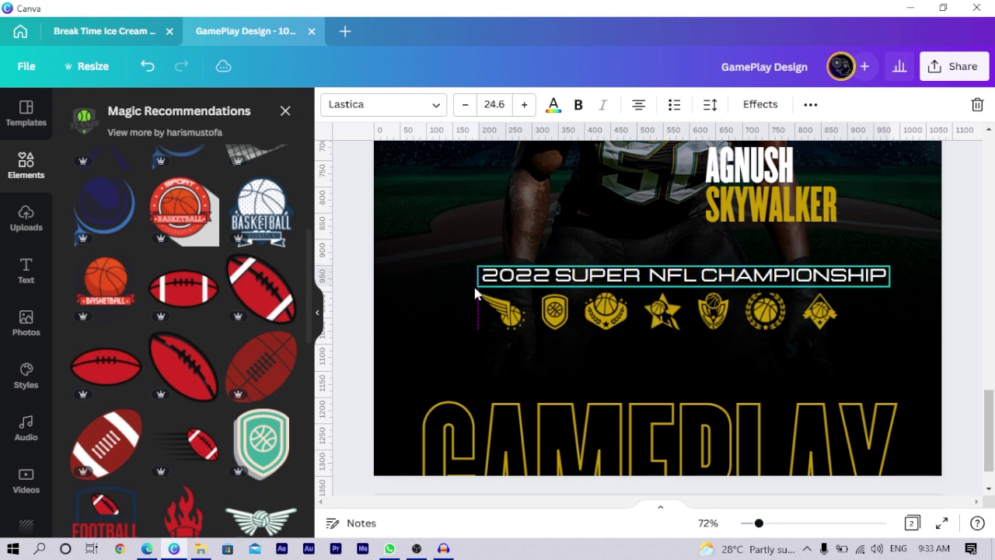
drag(907, 256, 906, 257)
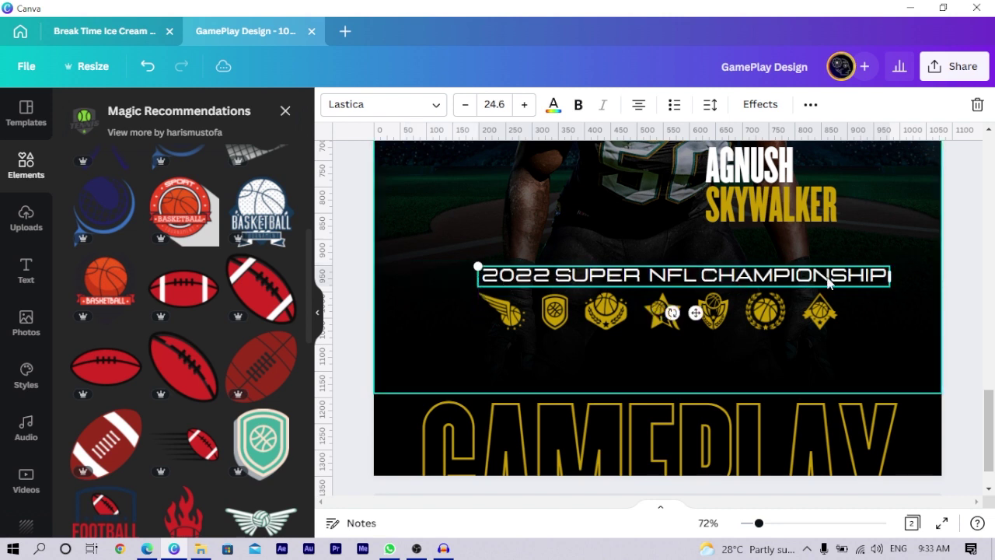
click(810, 107)
click(642, 140)
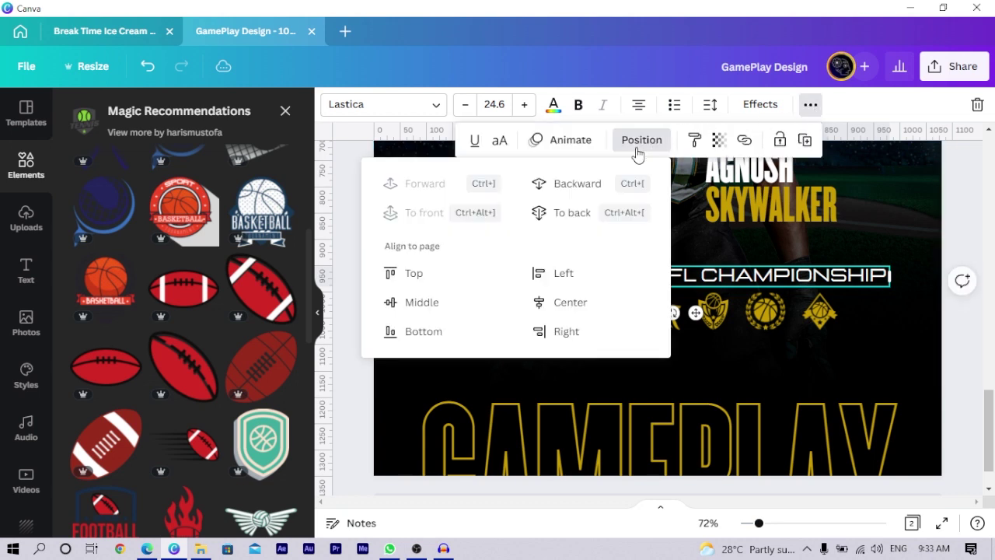
click(581, 307)
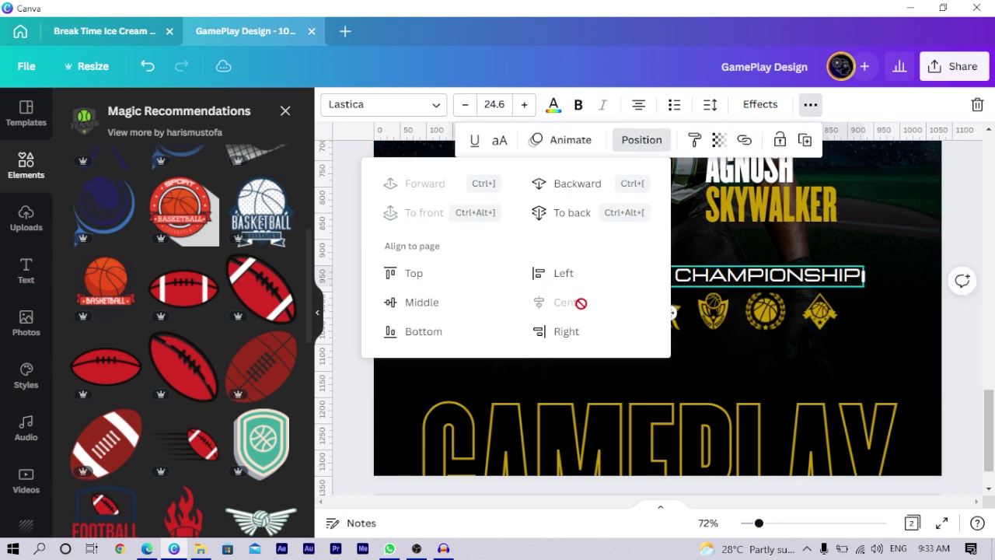
click(956, 359)
click(955, 354)
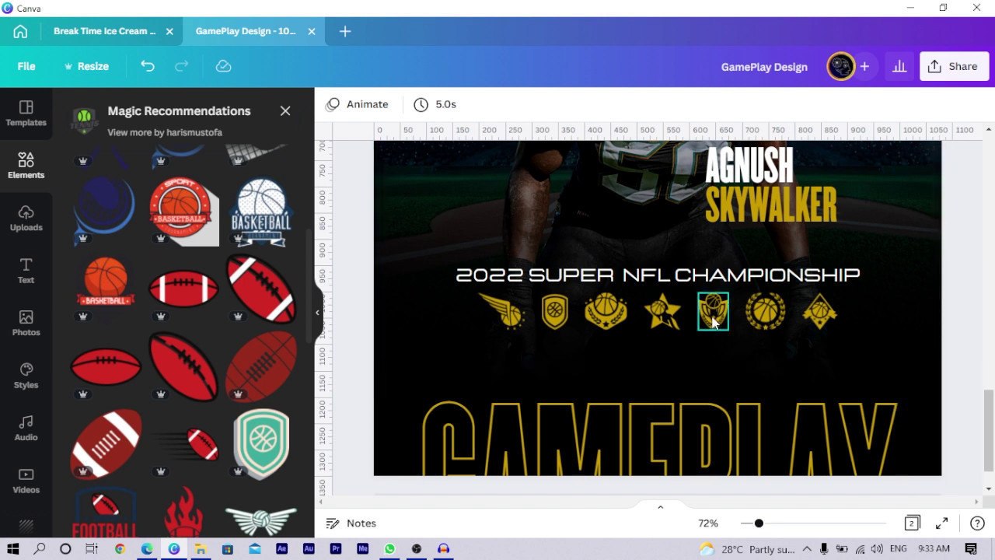
scroll(618, 338, down, 2)
scroll(599, 257, up, 1)
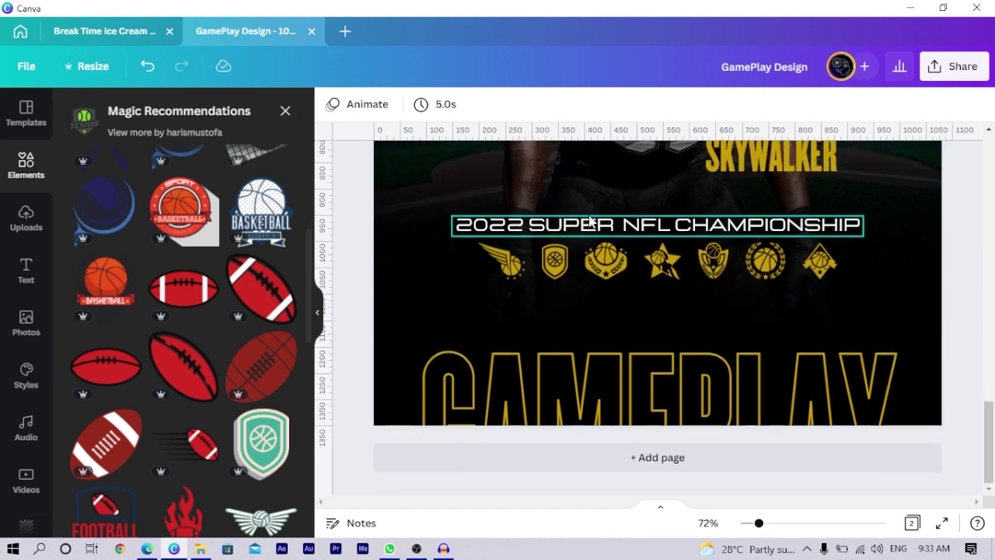
Step: Reduce the 2022 SUPER NFL CHAMPIONSHIP text to font size 22.6
click(587, 226)
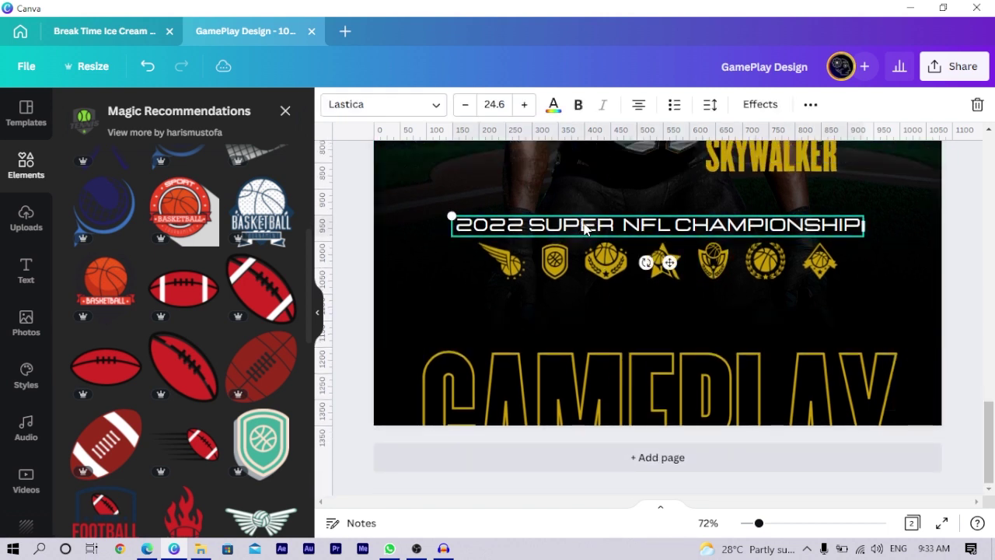
click(467, 105)
click(467, 105)
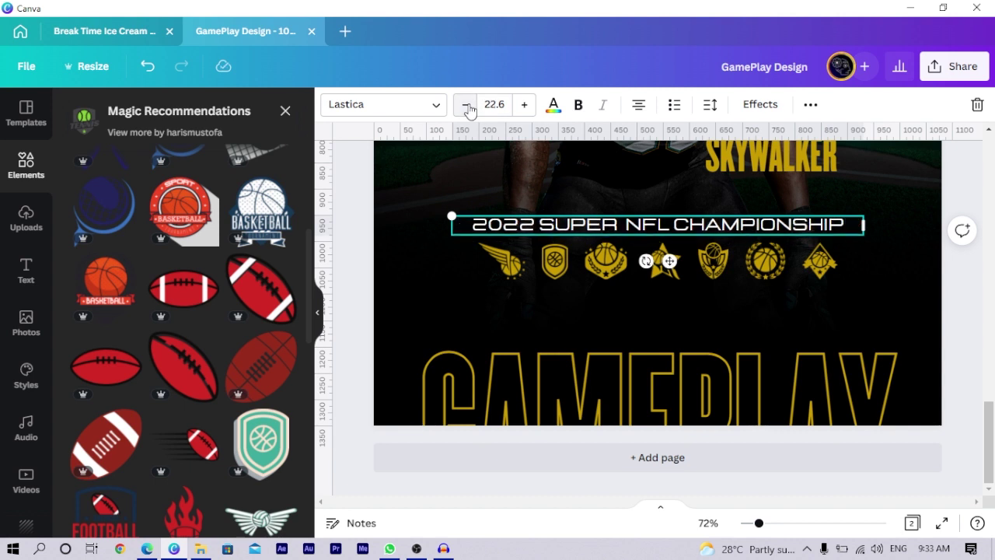
Step: Move the seven gold sport logos together with the championship text up the page, closer to the player's name
click(501, 262)
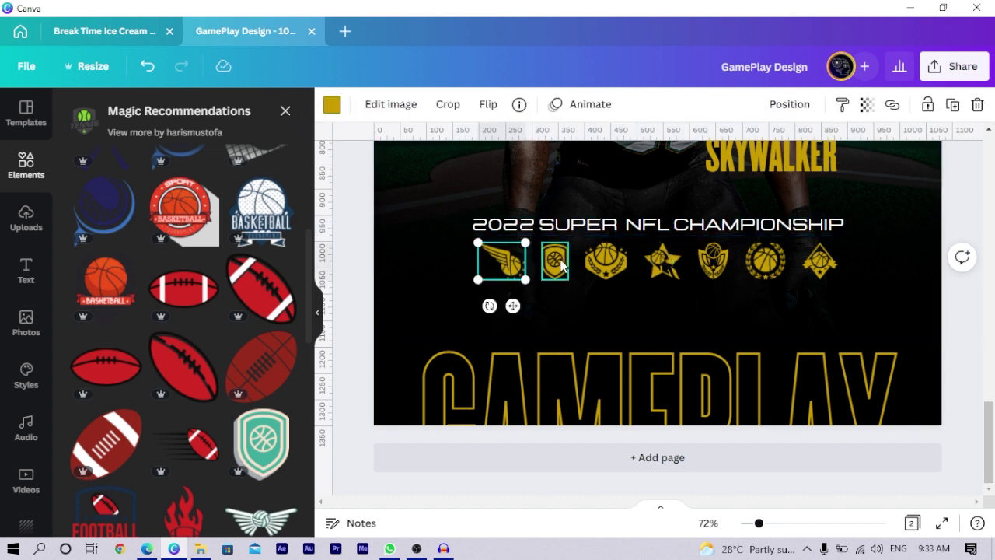
shift+click(554, 262)
shift+click(606, 262)
shift+click(711, 262)
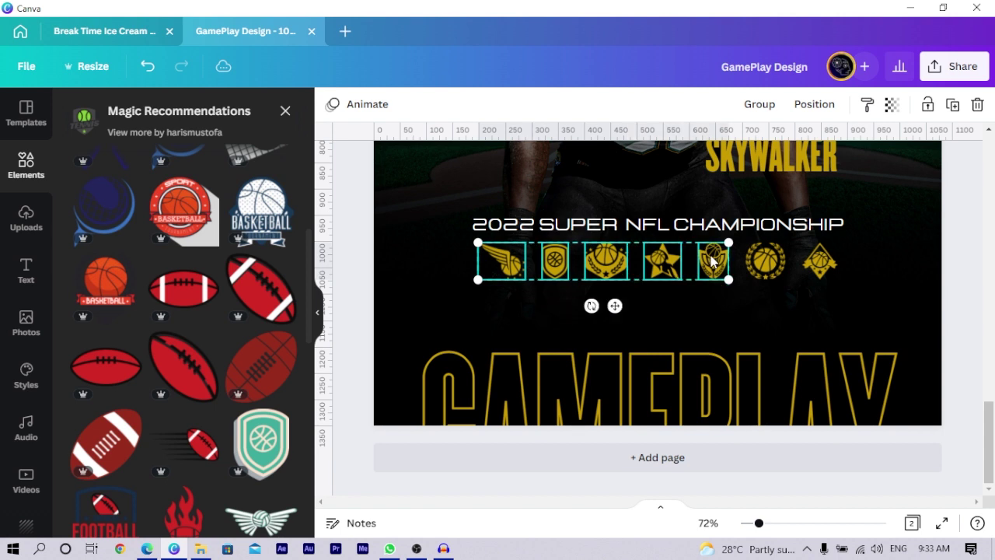
shift+click(765, 262)
shift+click(817, 266)
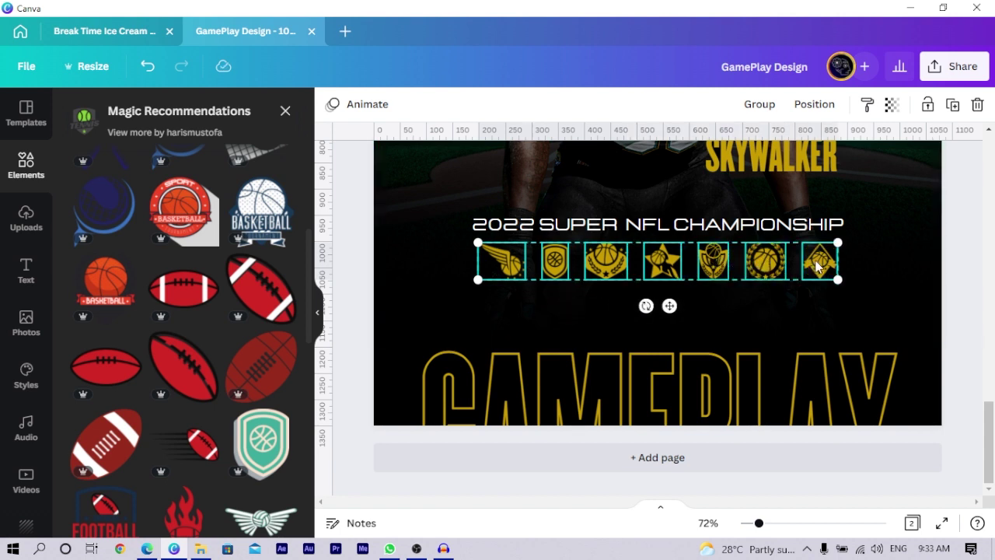
shift+click(746, 227)
key(Up)
key(Up)
key(Up)
key(Up)
key(Up)
key(Up)
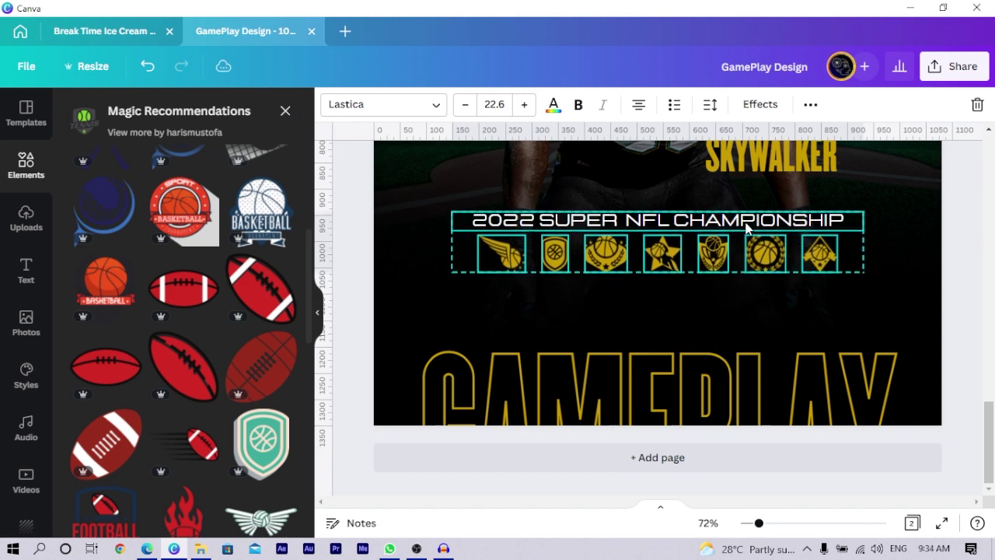
key(Up)
key(Up)
key(Up)
key(Up)
key(Up)
key(Up)
key(Up)
key(Up)
key(Up)
key(Up)
key(Up)
key(Up)
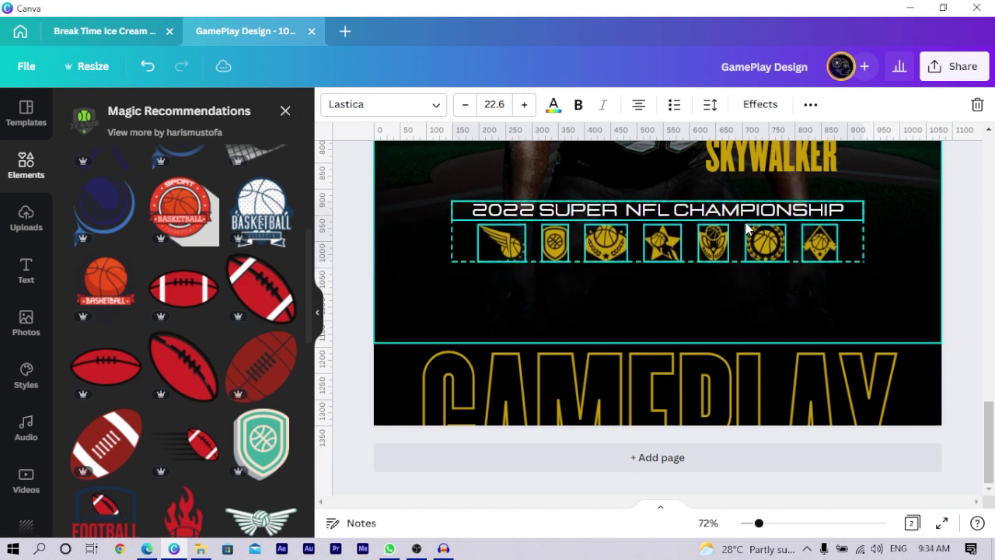
Step: Copy the Lorem ipsum paragraph from the first page and paste it onto the GAMEPLAY page below the gold logos
scroll(746, 229, up, 9)
scroll(747, 227, up, 1)
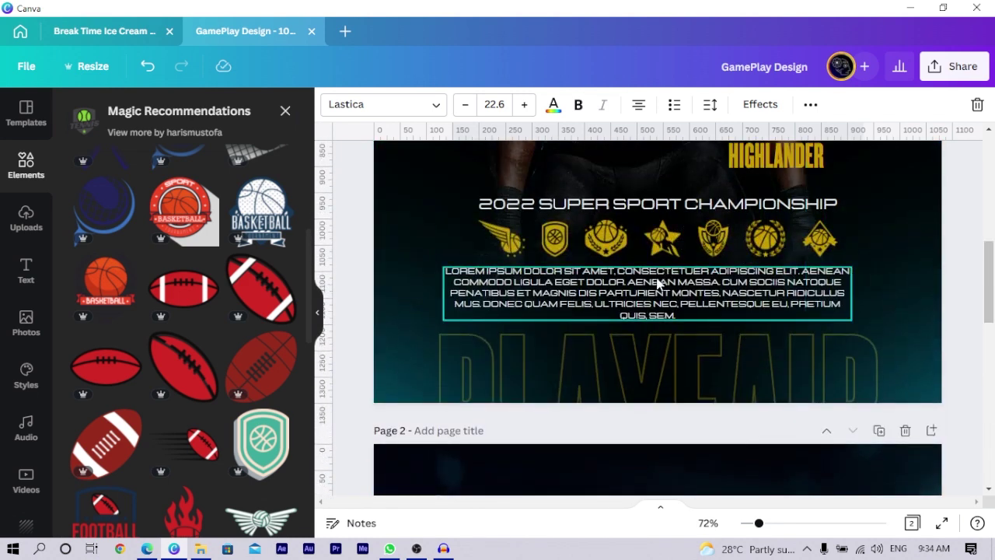
click(655, 287)
scroll(649, 296, down, 9)
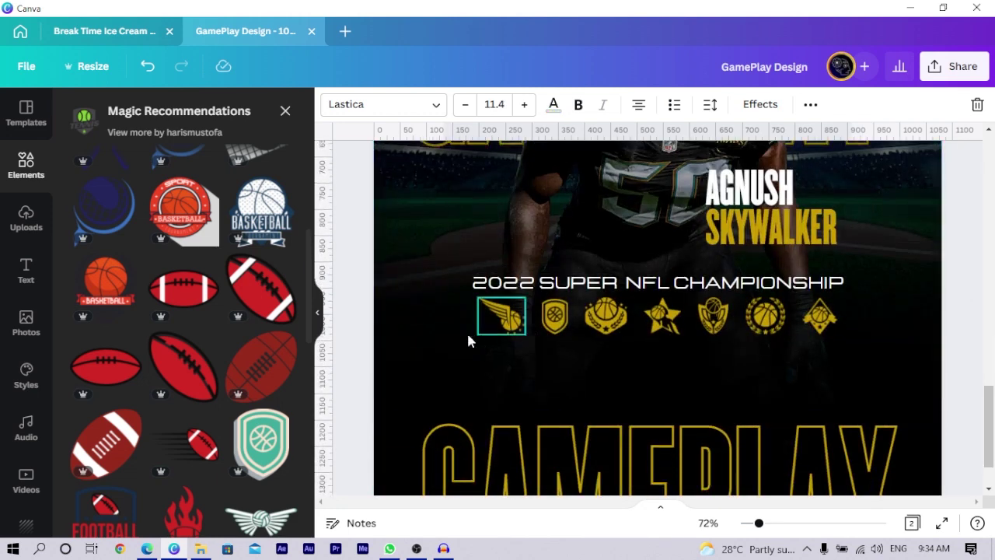
click(448, 342)
key(ctrl+v)
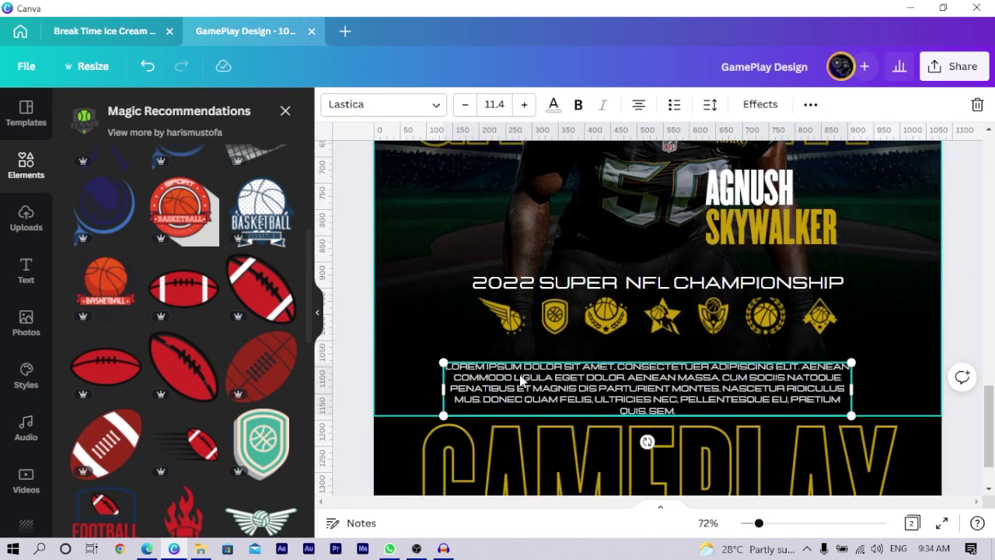
key(Escape)
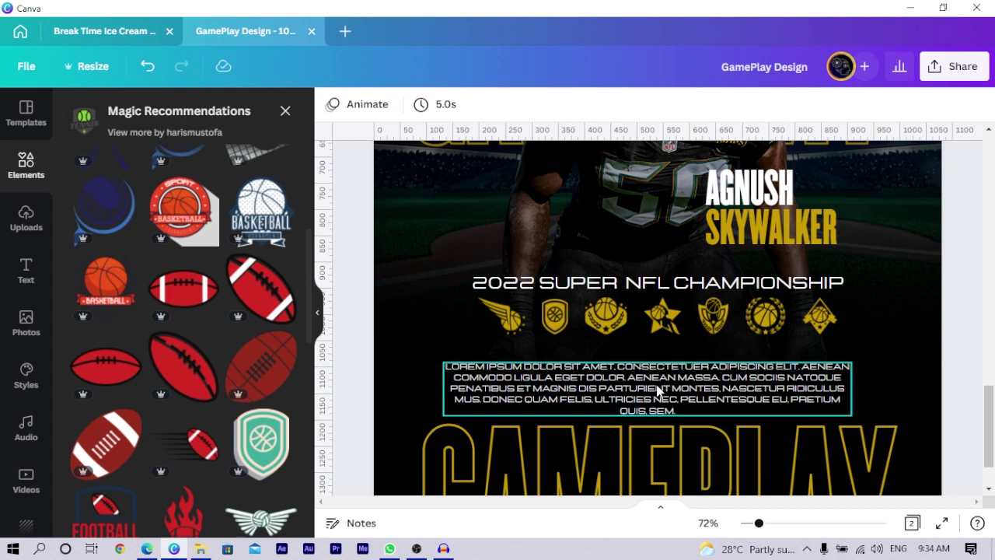
Step: Move the Lorem ipsum paragraph slightly up so it sits between the logo row and the lower GAMEPLAY outline
drag(657, 391, 656, 374)
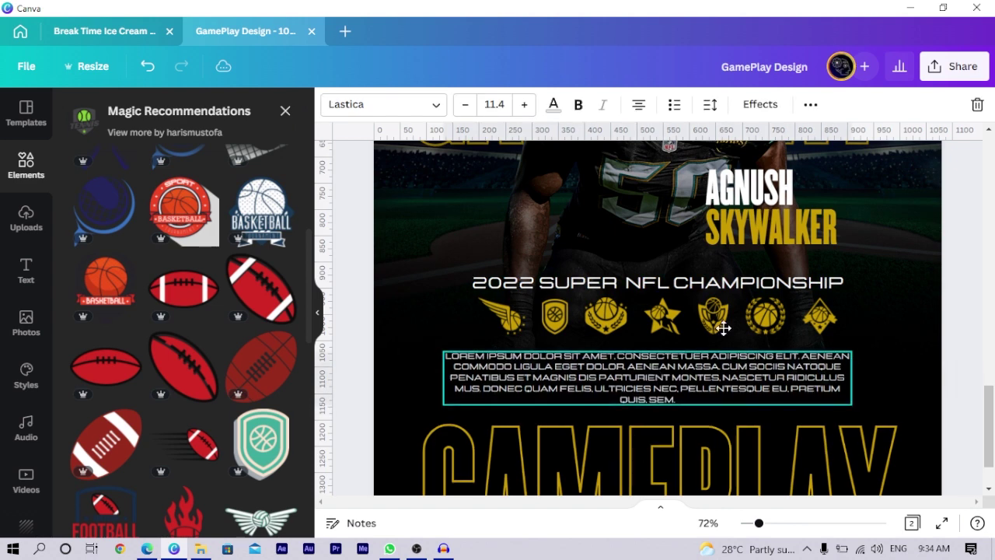
drag(723, 328, 720, 328)
key(ctrl+z)
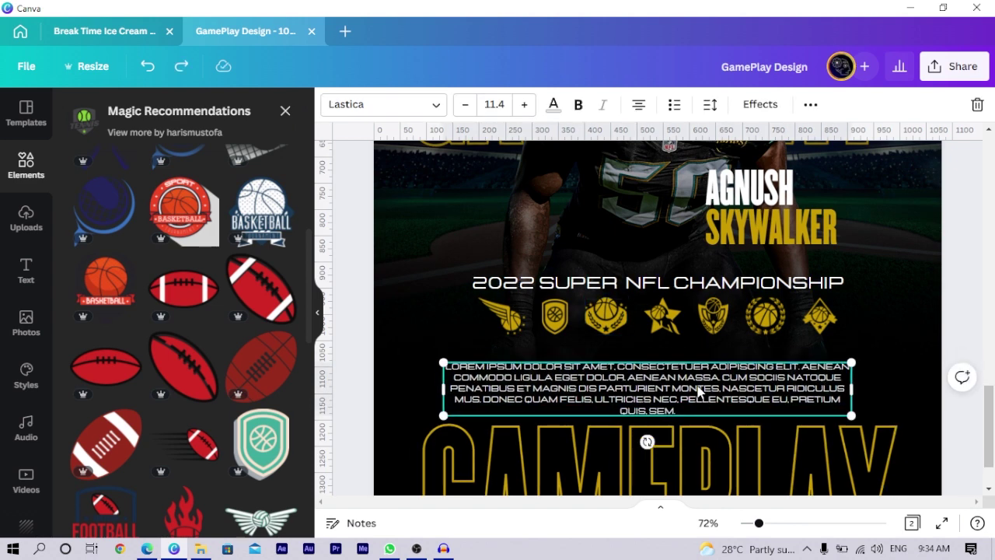
drag(711, 401, 715, 385)
scroll(715, 387, down, 5)
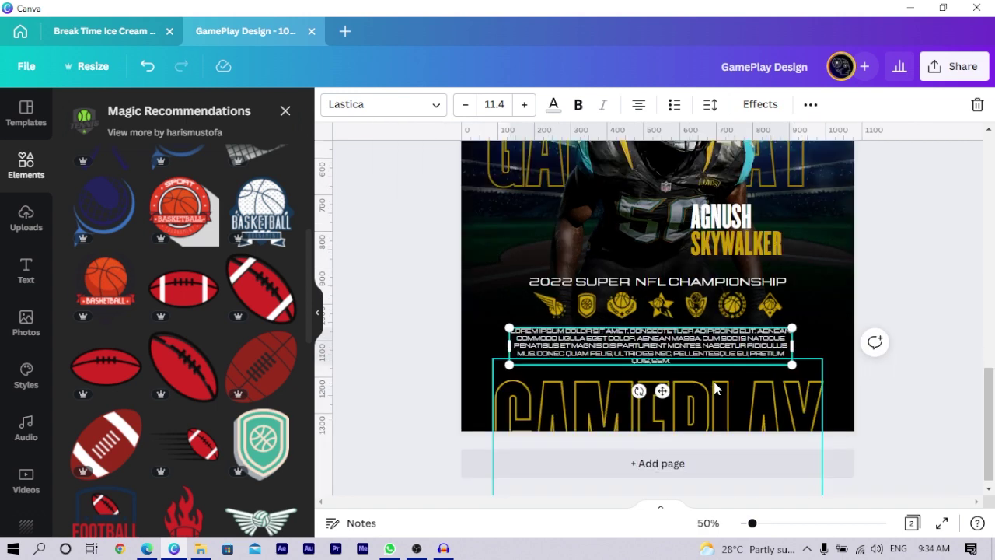
click(868, 345)
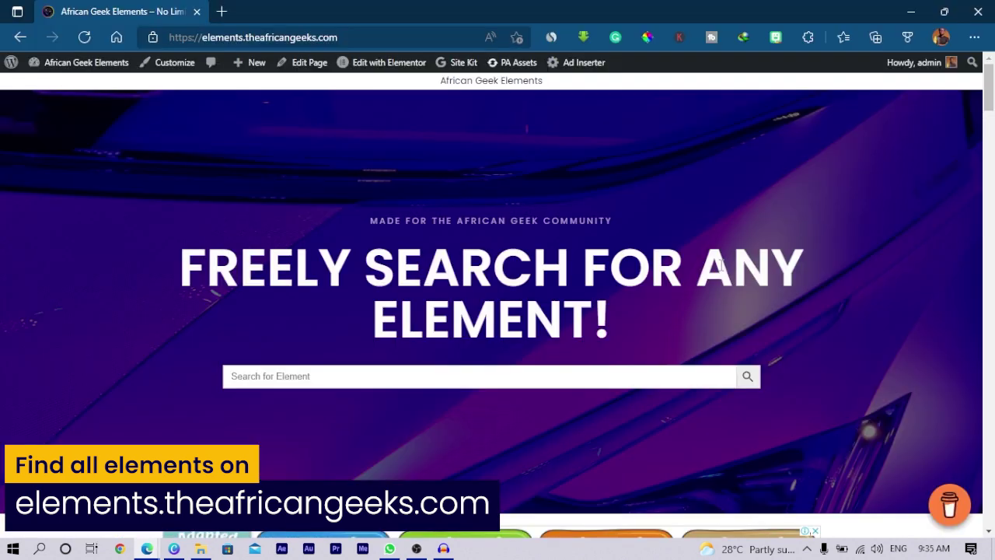
Step: Look over the stadium lights and NFL player downloads on the African Geek Elements website, and switch back to Canva
drag(982, 87, 982, 132)
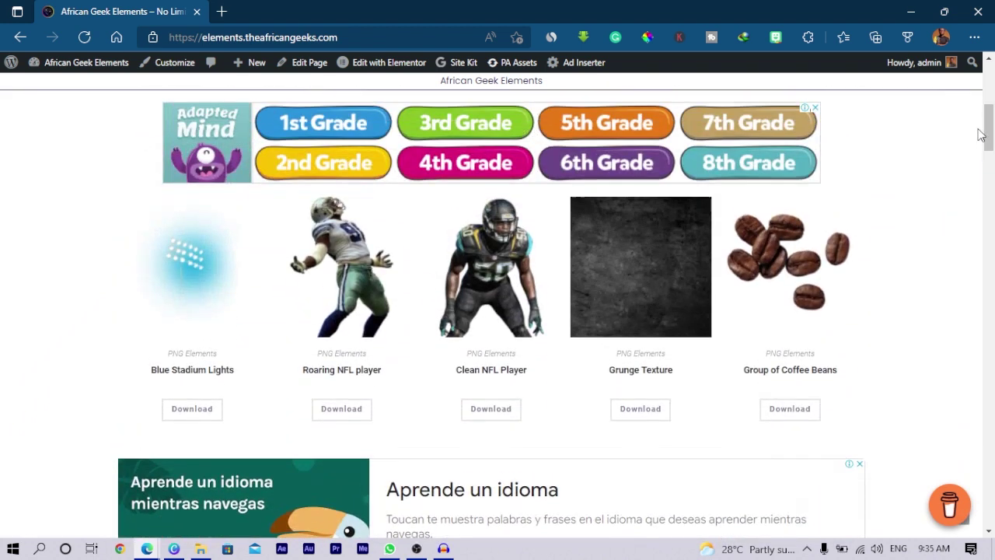
mouse_move(160, 331)
key(alt+Tab)
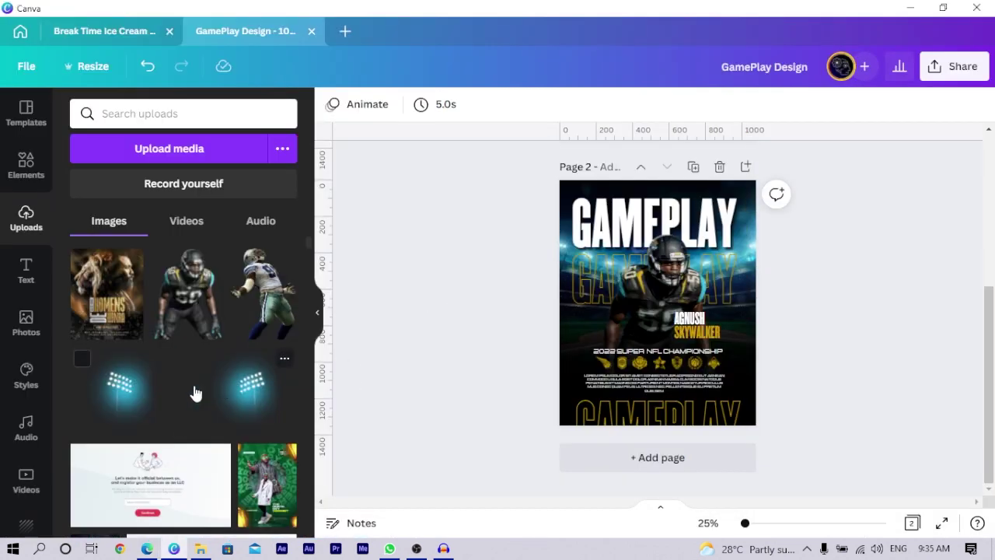
Step: Add the uploaded blue stadium lights image, crop it to the left light only and move it to the page's top-left corner
click(123, 404)
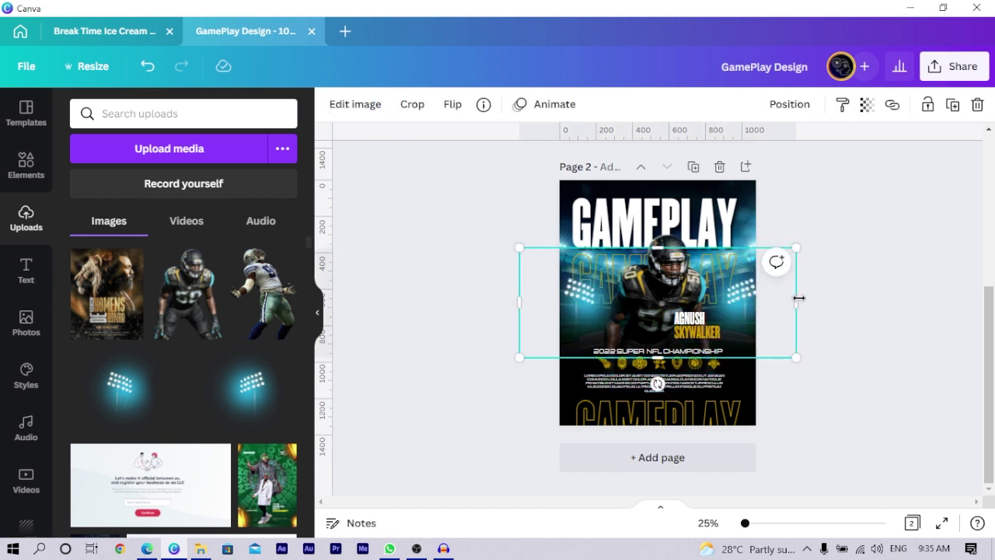
drag(798, 297, 647, 302)
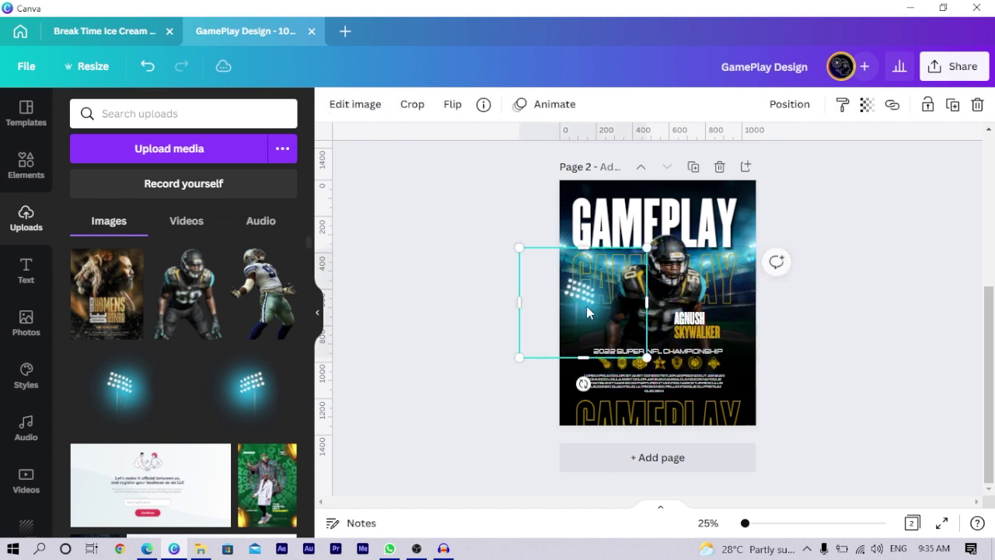
drag(585, 306, 612, 299)
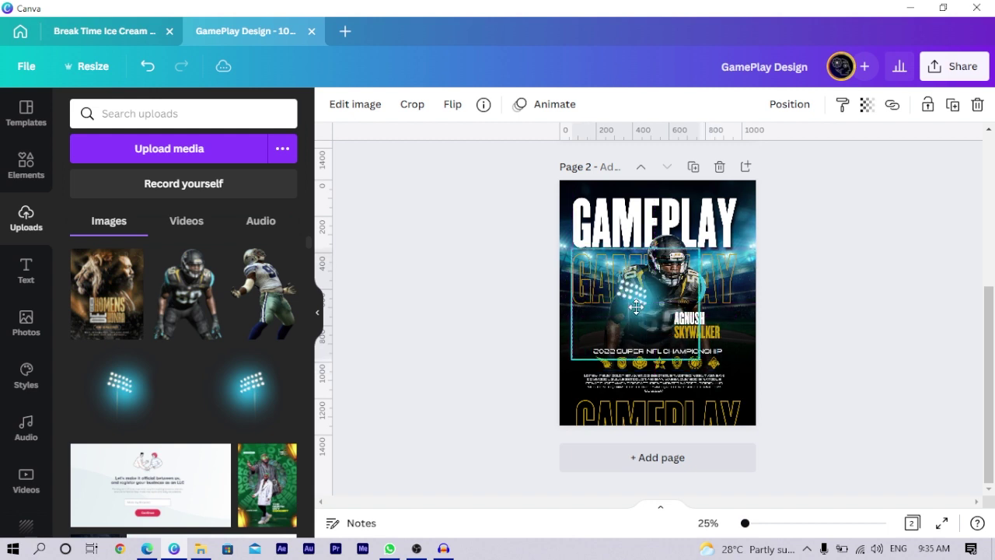
drag(611, 299, 561, 199)
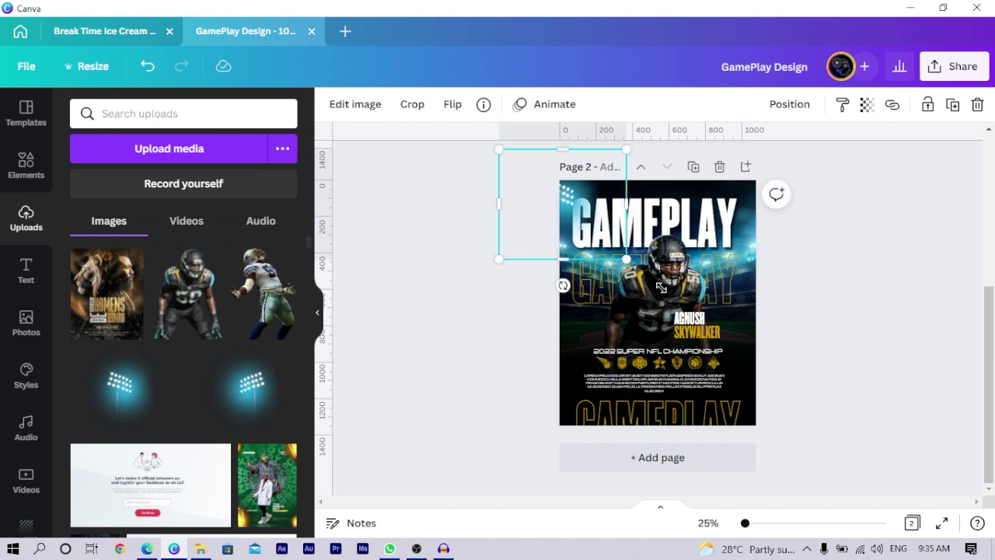
Step: Enlarge the stadium light in the top-left corner and crop its overhang to the page's left and top edges
drag(660, 288, 667, 290)
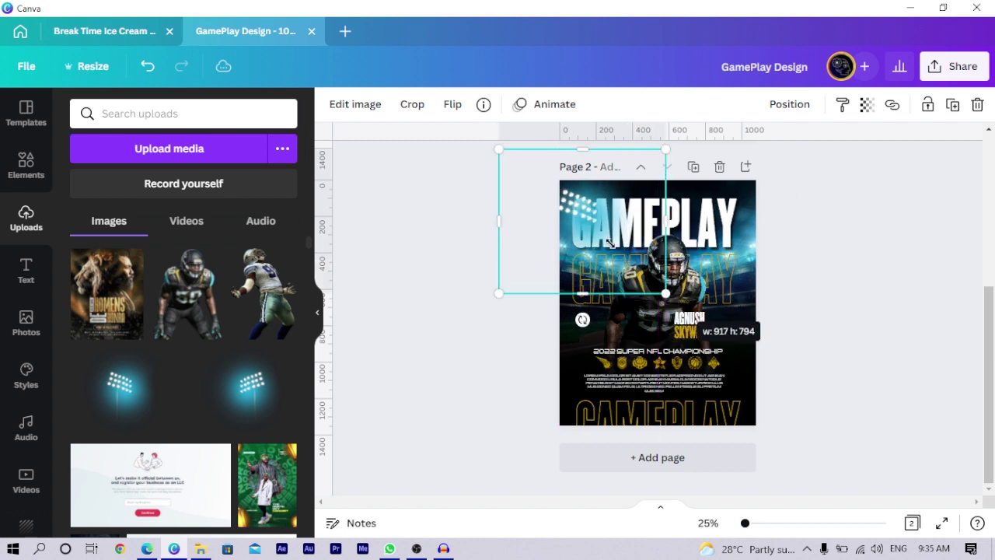
drag(591, 215, 572, 196)
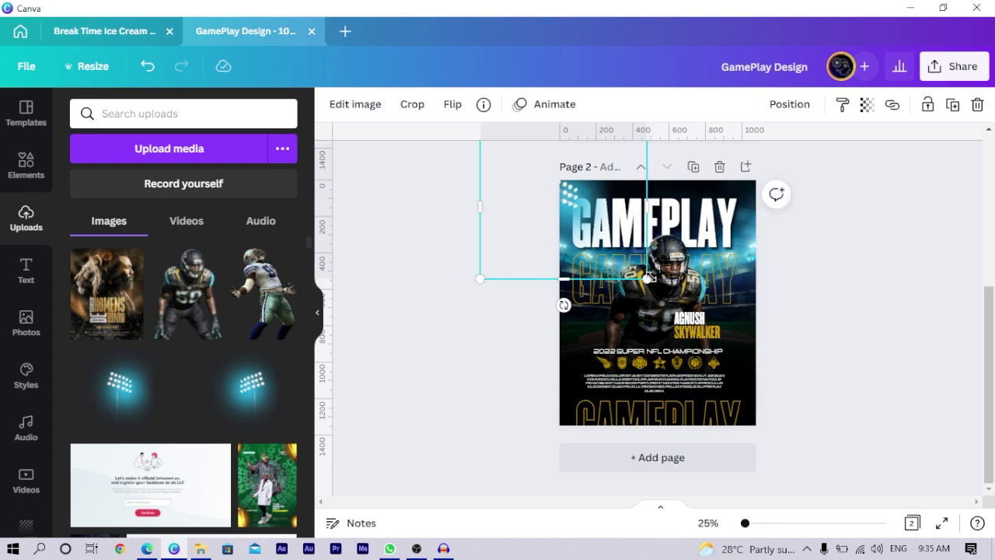
drag(652, 284, 700, 328)
drag(593, 218, 570, 202)
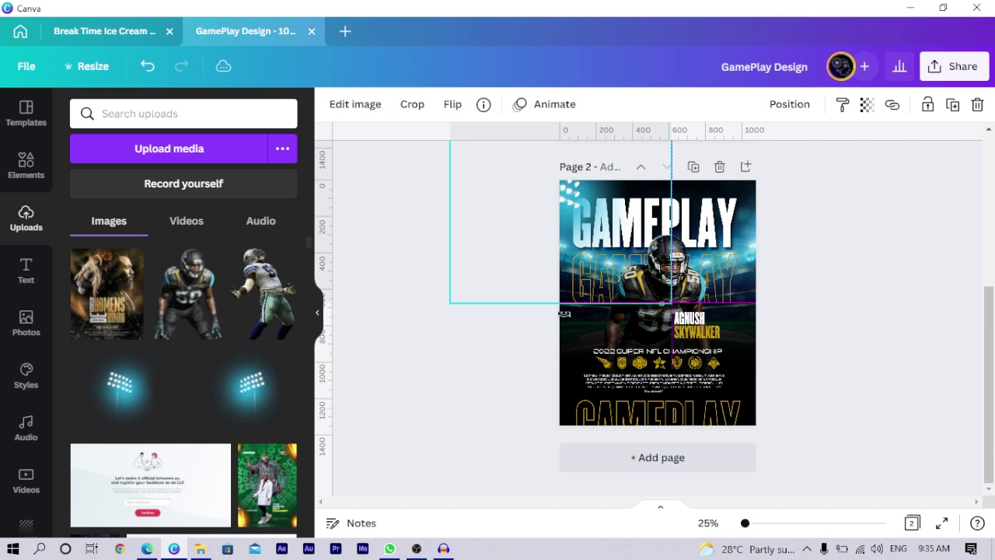
drag(565, 314, 565, 313)
drag(461, 229, 558, 240)
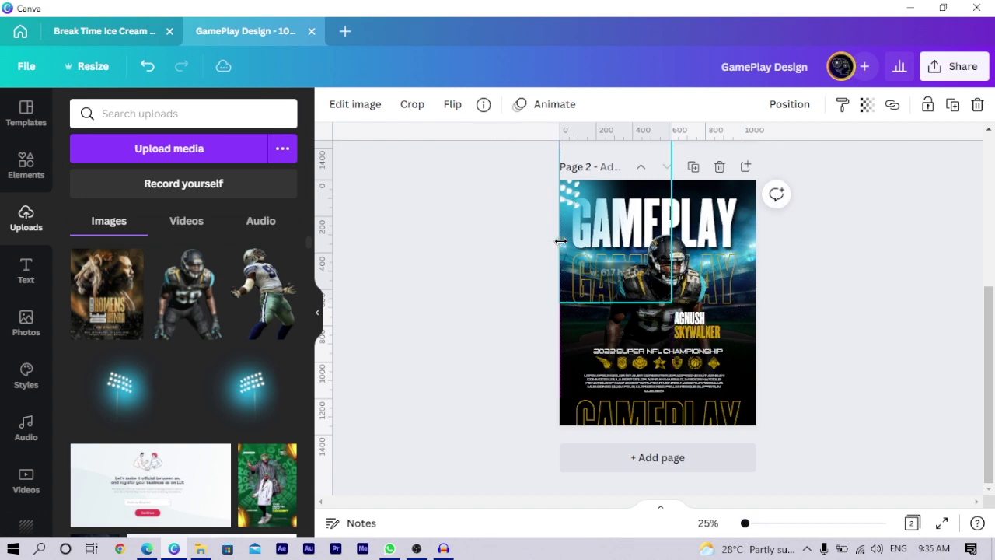
scroll(588, 234, up, 3)
drag(615, 330, 612, 399)
scroll(533, 392, down, 2)
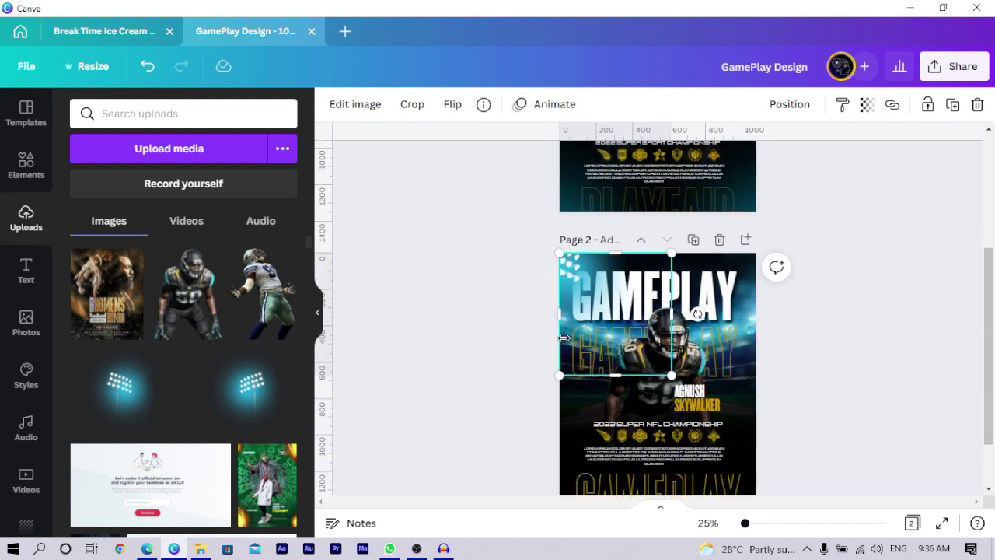
Step: Duplicate the stadium light, flip the copy horizontally and place it in the page's top-right corner
drag(564, 338, 568, 341)
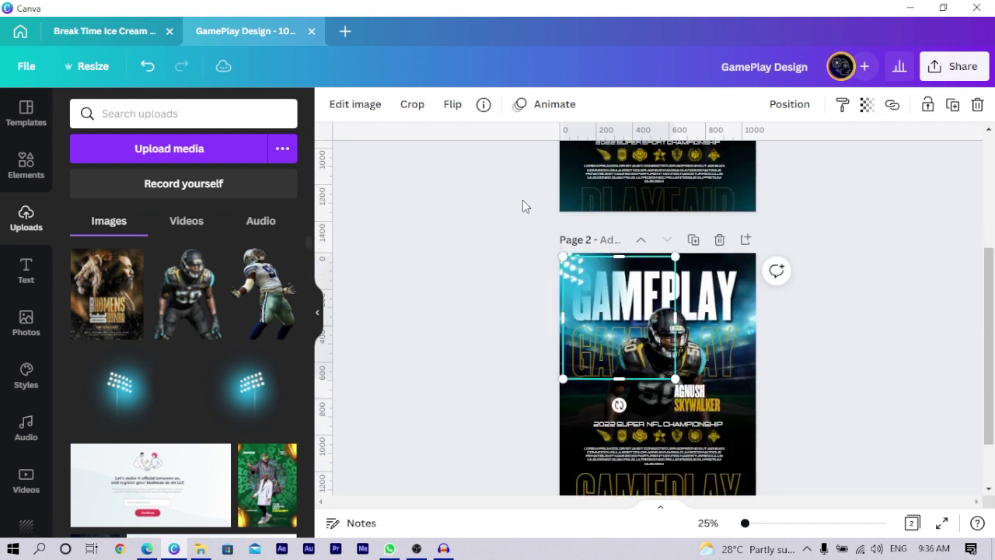
click(453, 111)
click(466, 142)
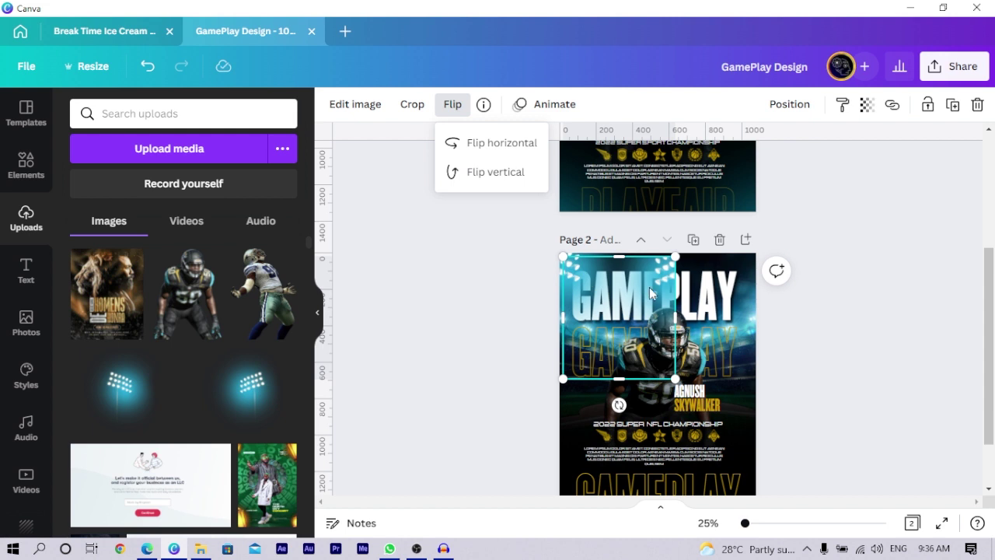
drag(649, 287, 670, 311)
Step: Place another copy of the flipped light in the bottom-right corner, enlarge it and crop it until only the blue glow remains
scroll(657, 412, down, 2)
mouse_move(661, 428)
mouse_down()
mouse_move(640, 433)
mouse_move(658, 415)
mouse_up()
drag(656, 455, 716, 416)
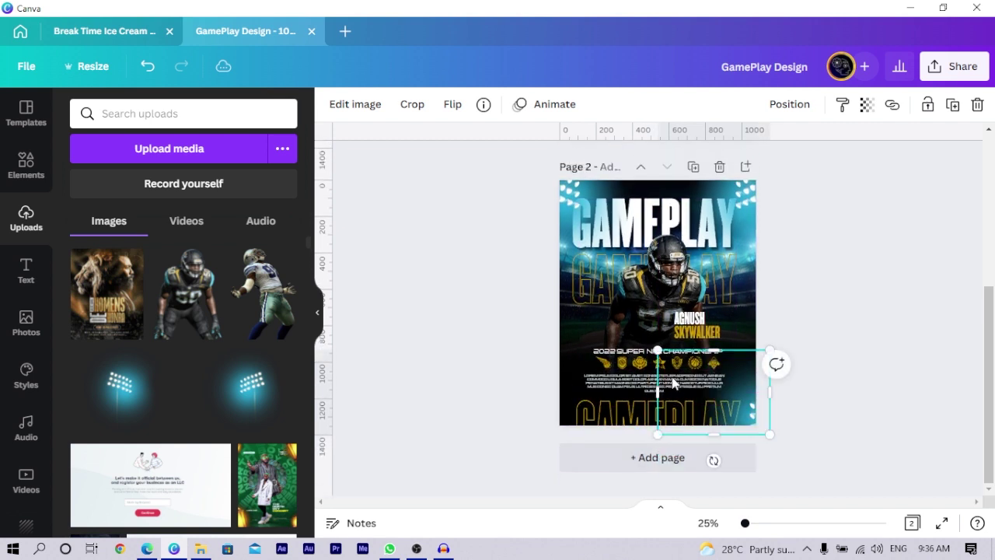
drag(651, 351, 582, 295)
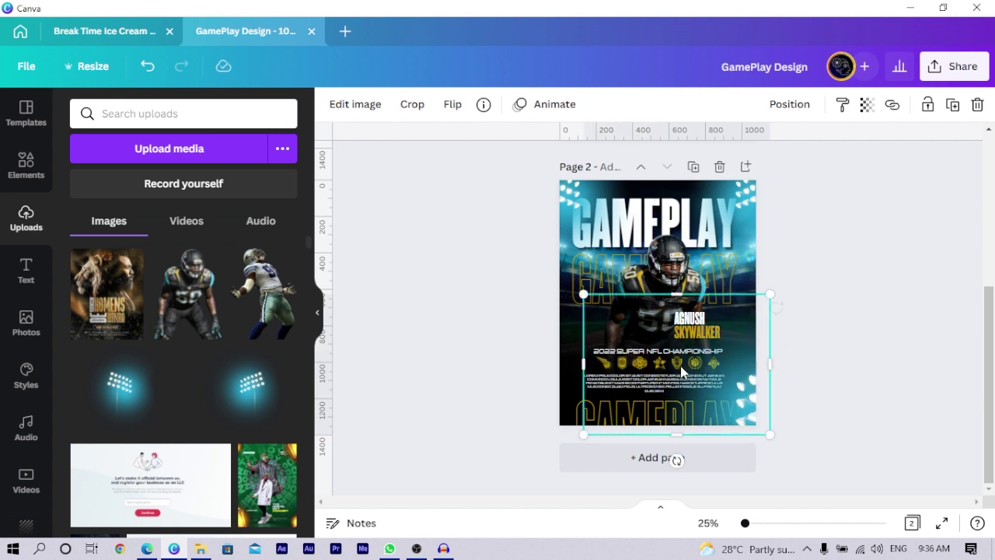
drag(740, 383, 753, 389)
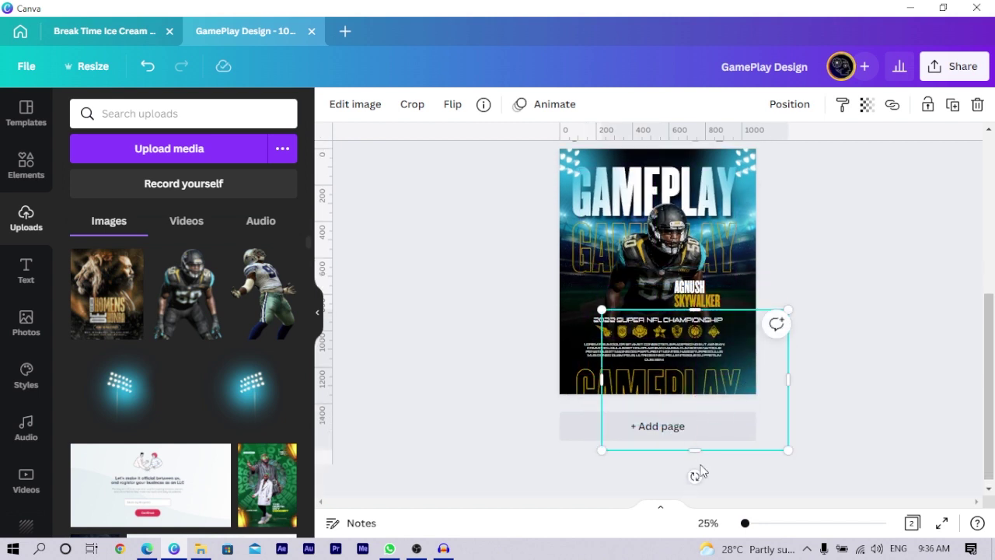
drag(701, 455, 735, 362)
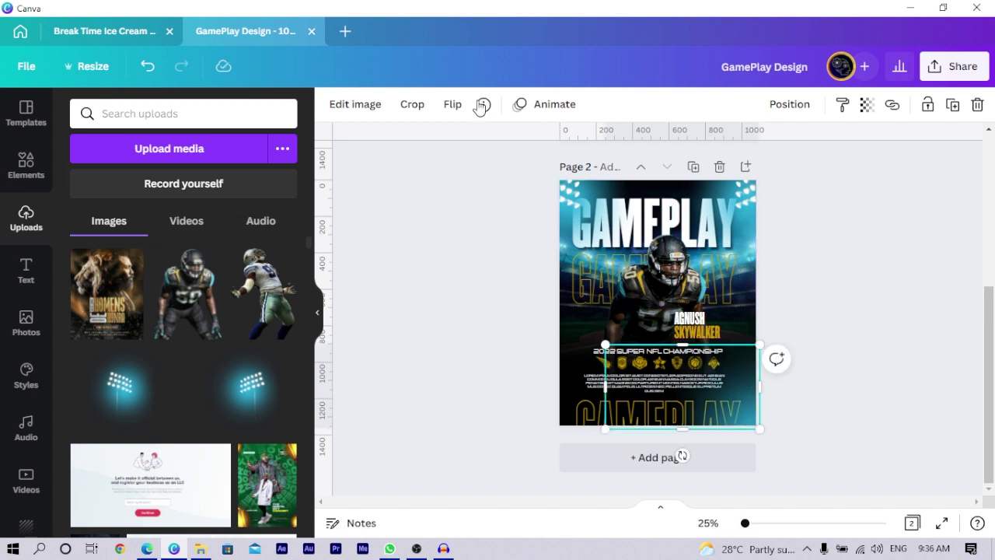
Step: Add a horizontally flipped copy of the blue glow in the page's bottom-left corner
click(457, 106)
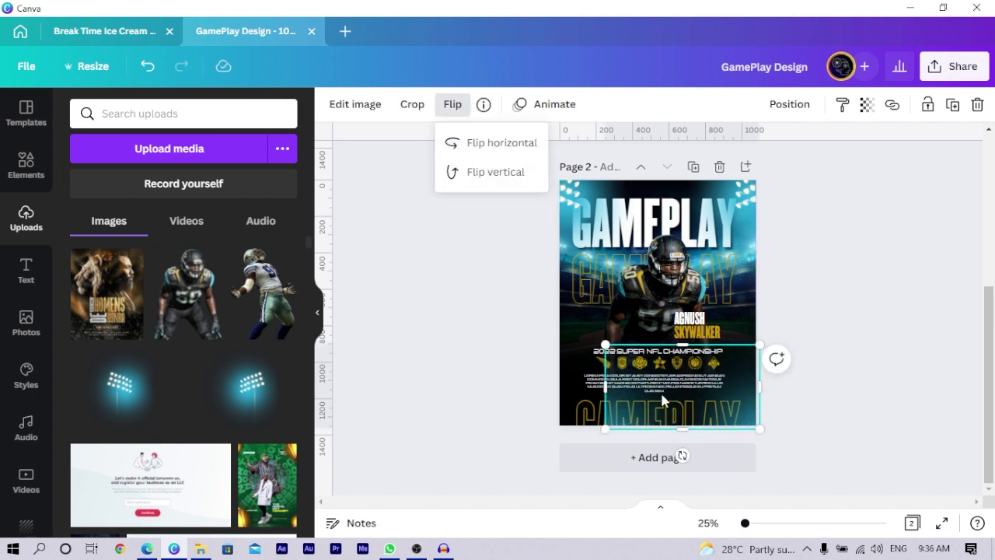
drag(662, 400, 614, 391)
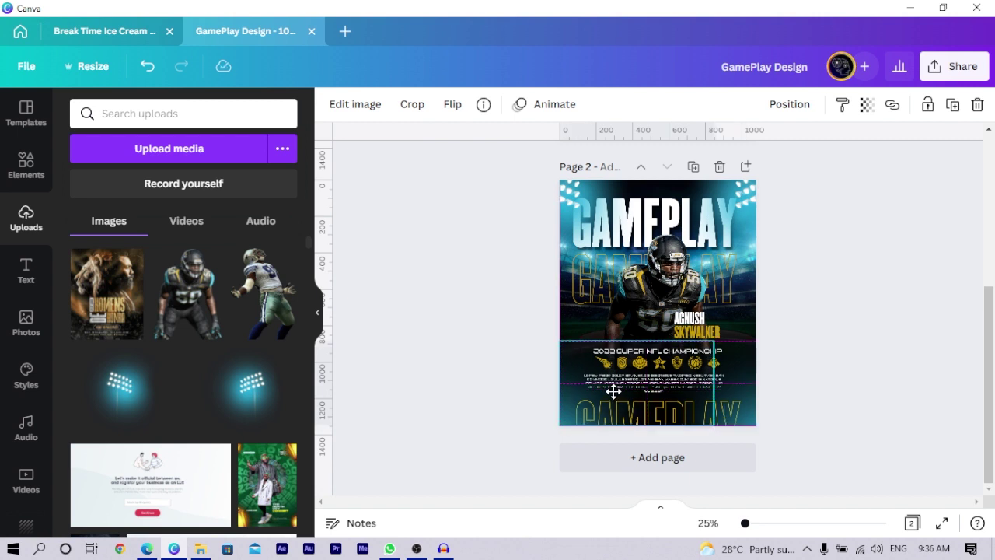
click(485, 379)
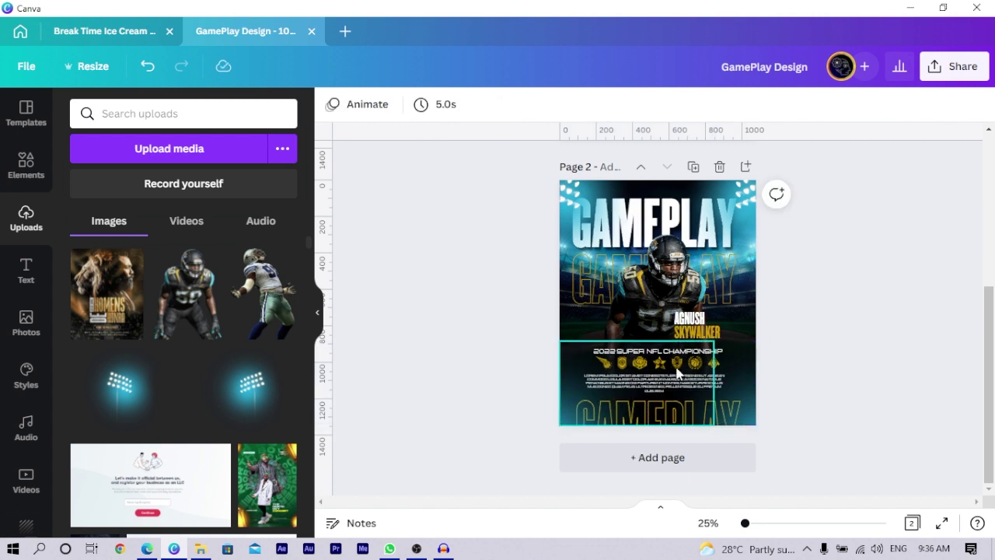